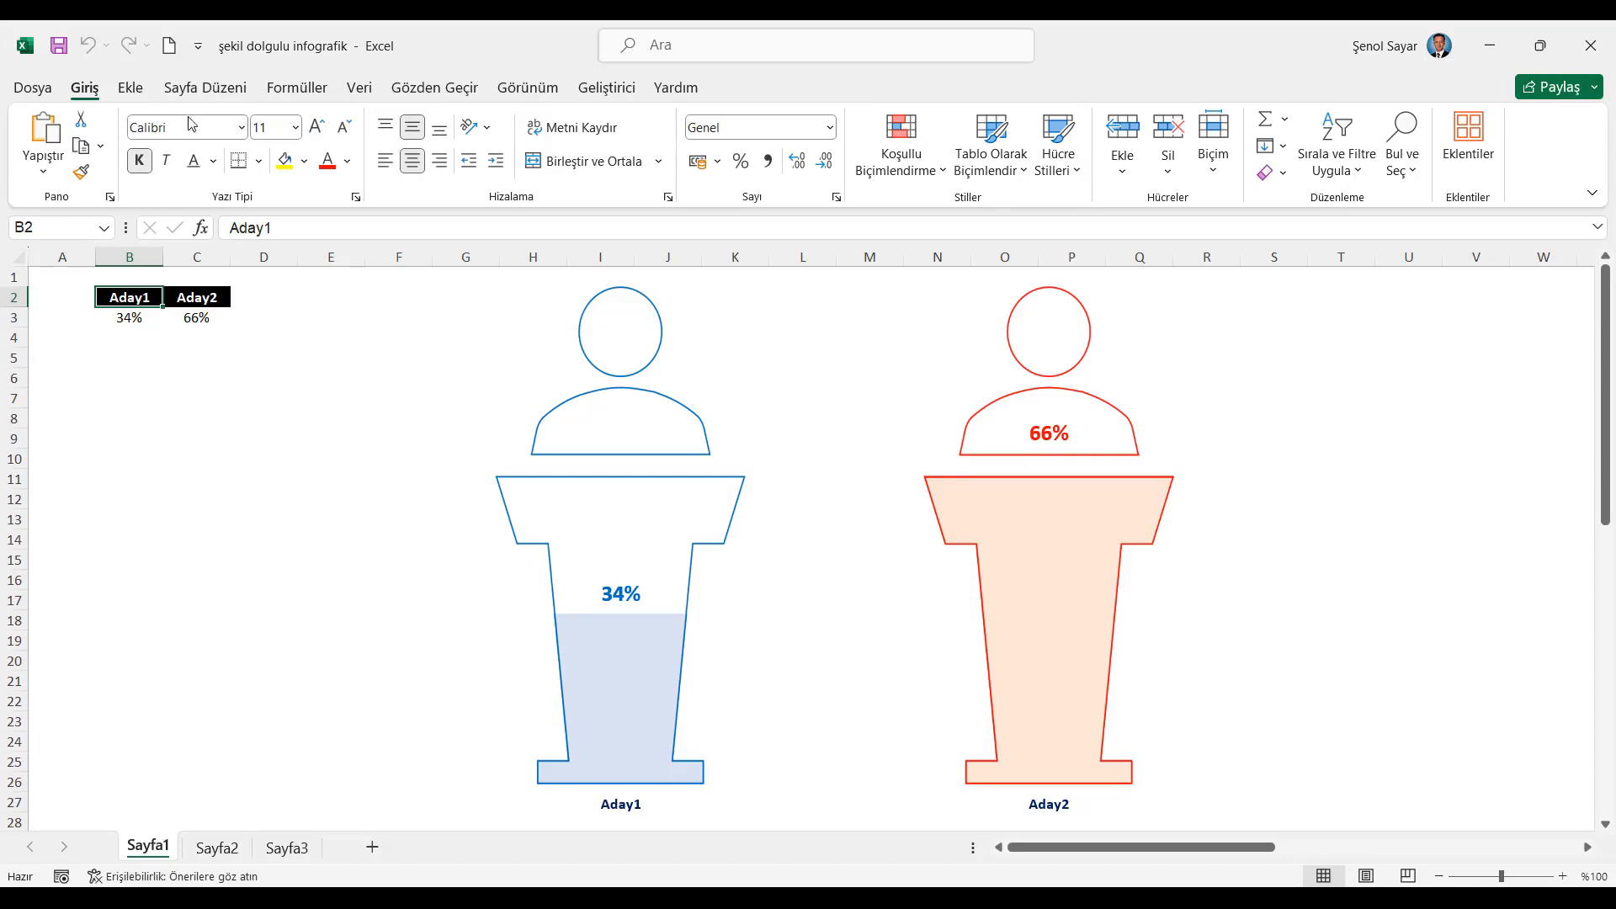
# Recalculate the workbook repeatedly and examine how the candidate infographic on Sayfa1 responds to new percentages
pyautogui.click(297, 88)
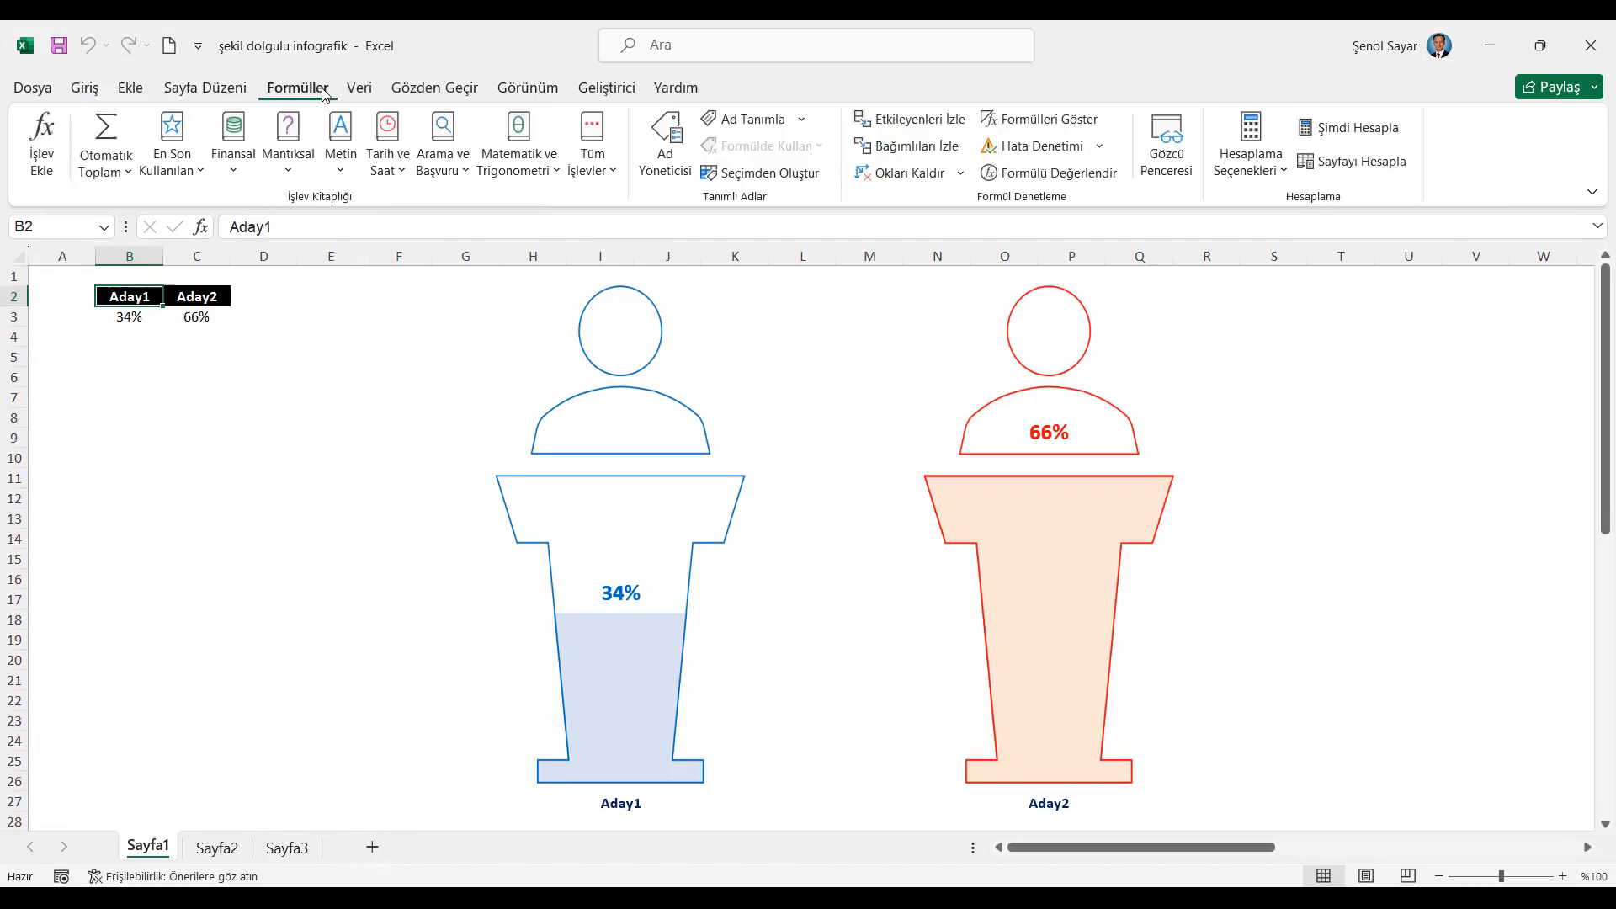
pyautogui.click(1351, 131)
pyautogui.click(1351, 131)
pyautogui.click(1351, 131)
pyautogui.click(1351, 131)
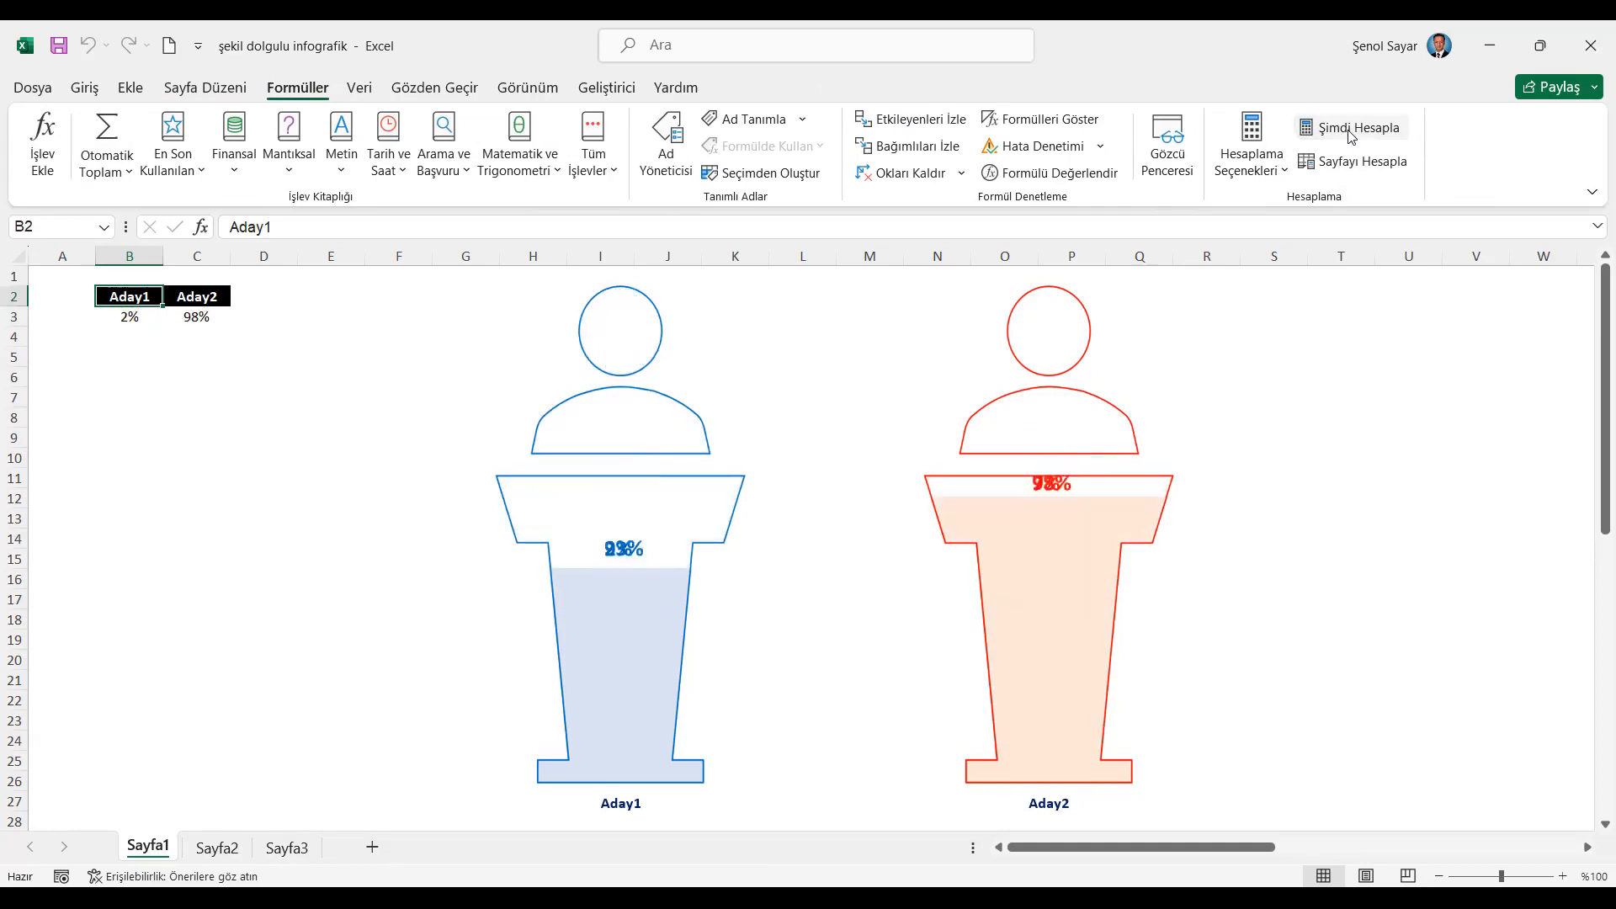
pyautogui.click(1353, 130)
pyautogui.click(1359, 130)
pyautogui.click(1372, 130)
pyautogui.click(1376, 132)
pyautogui.click(1376, 133)
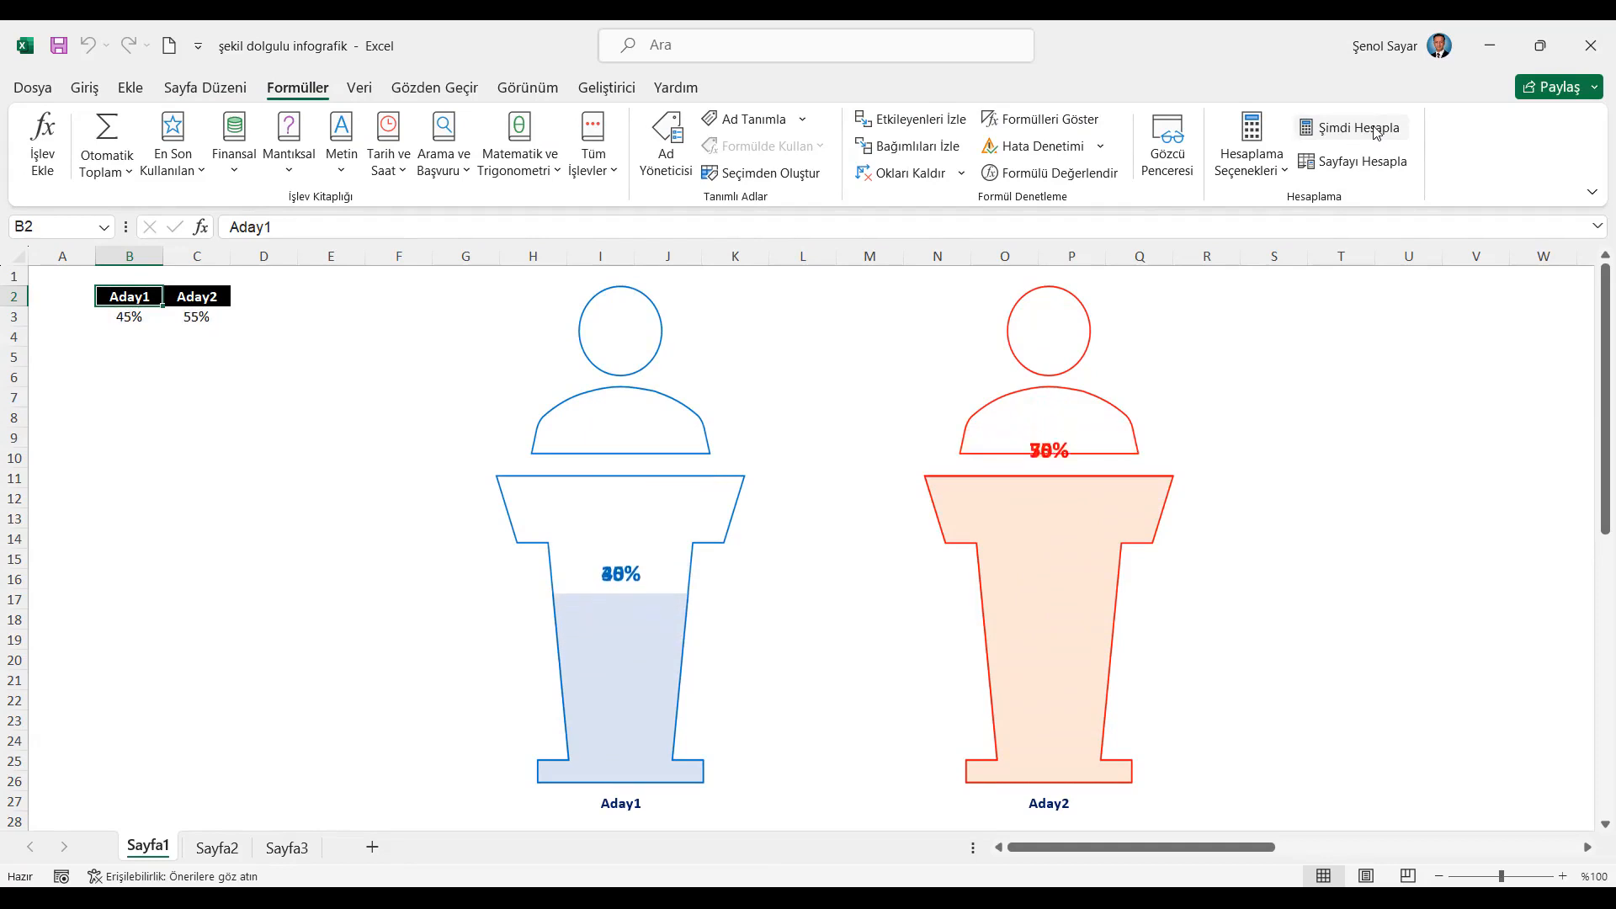
pyautogui.click(1376, 133)
pyautogui.click(1376, 132)
pyautogui.click(1376, 132)
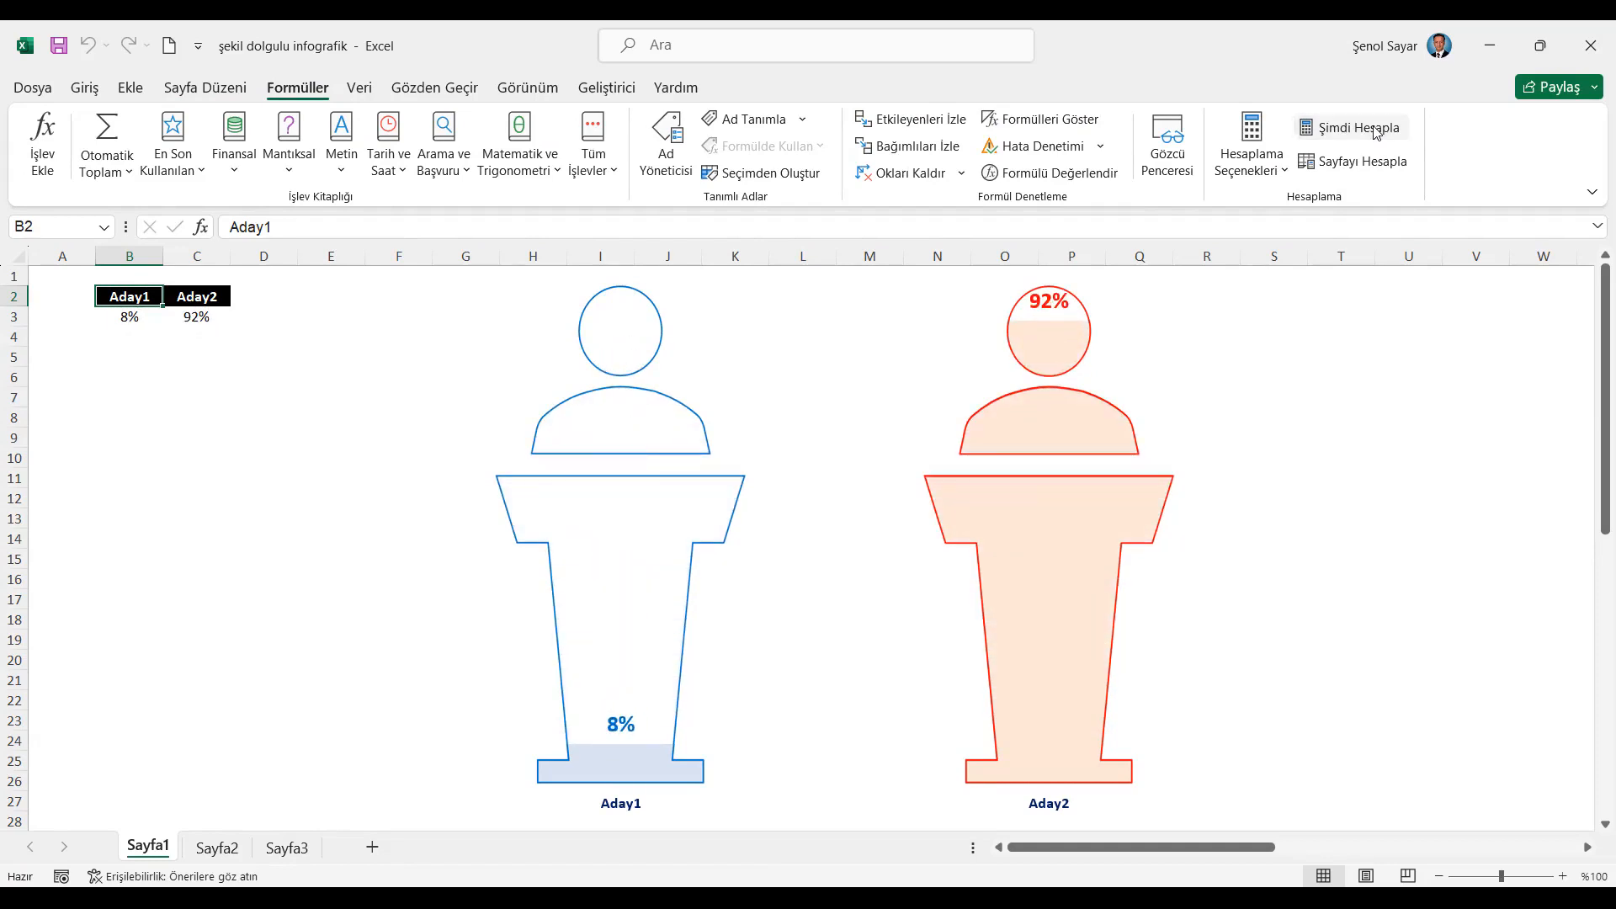
# Copy the candidate table B2:C3 from Sayfa1 and paste only its values at B2 on Sayfa2
pyautogui.moveTo(130, 296); pyautogui.dragTo(220, 318)
pyautogui.click(84, 87)
pyautogui.click(83, 148)
pyautogui.click(217, 847)
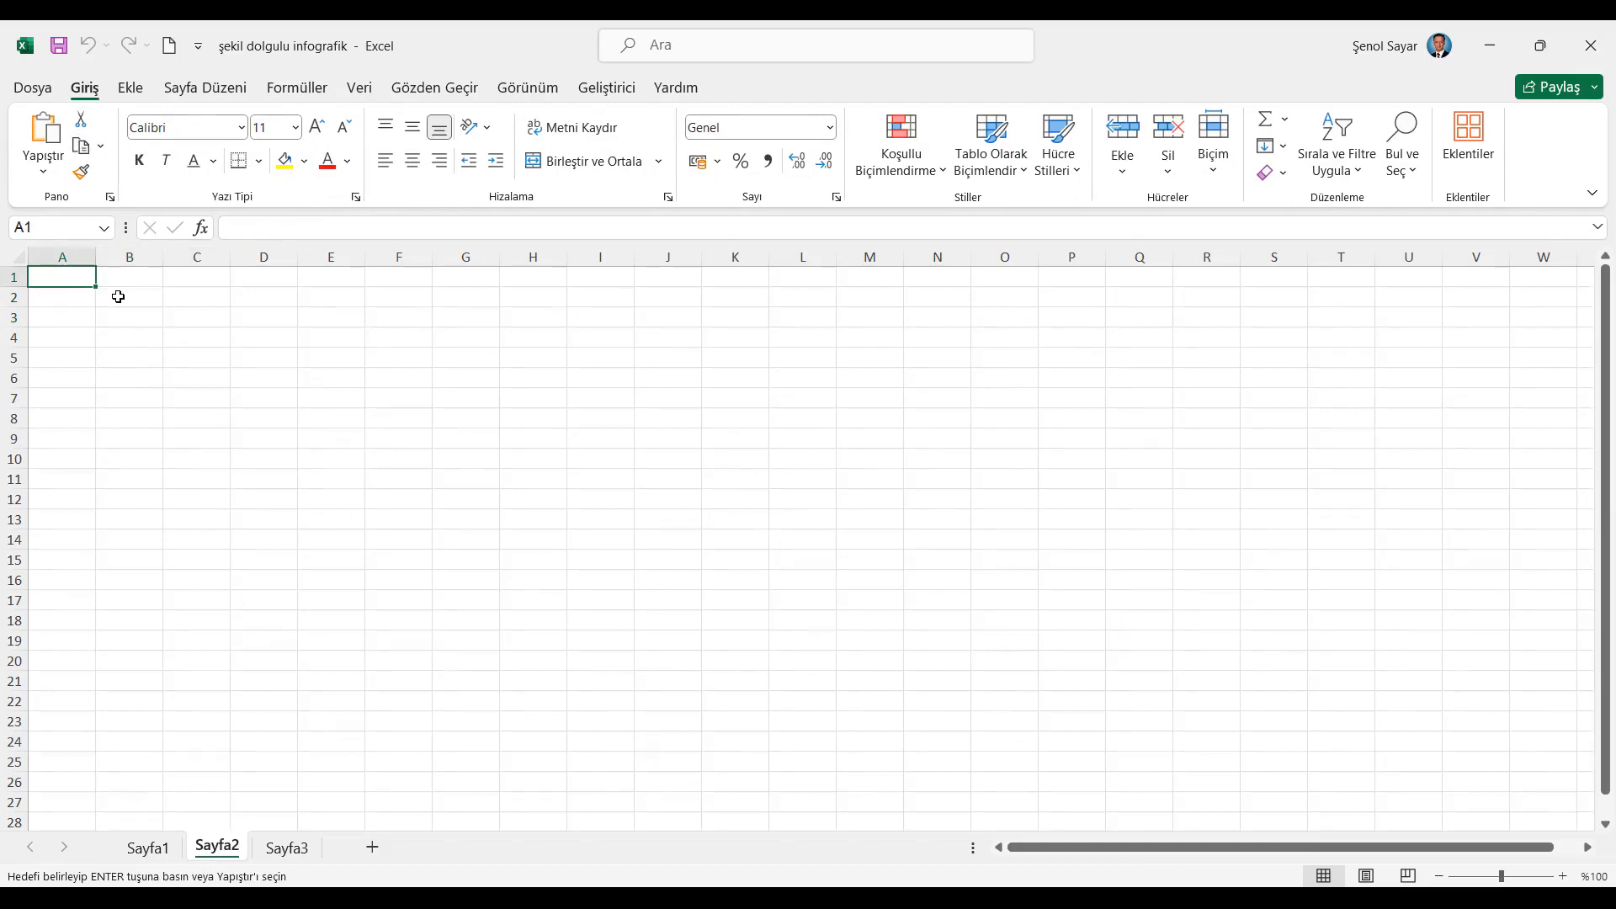
pyautogui.rightClick(118, 296)
pyautogui.click(181, 455)
pyautogui.click(65, 409)
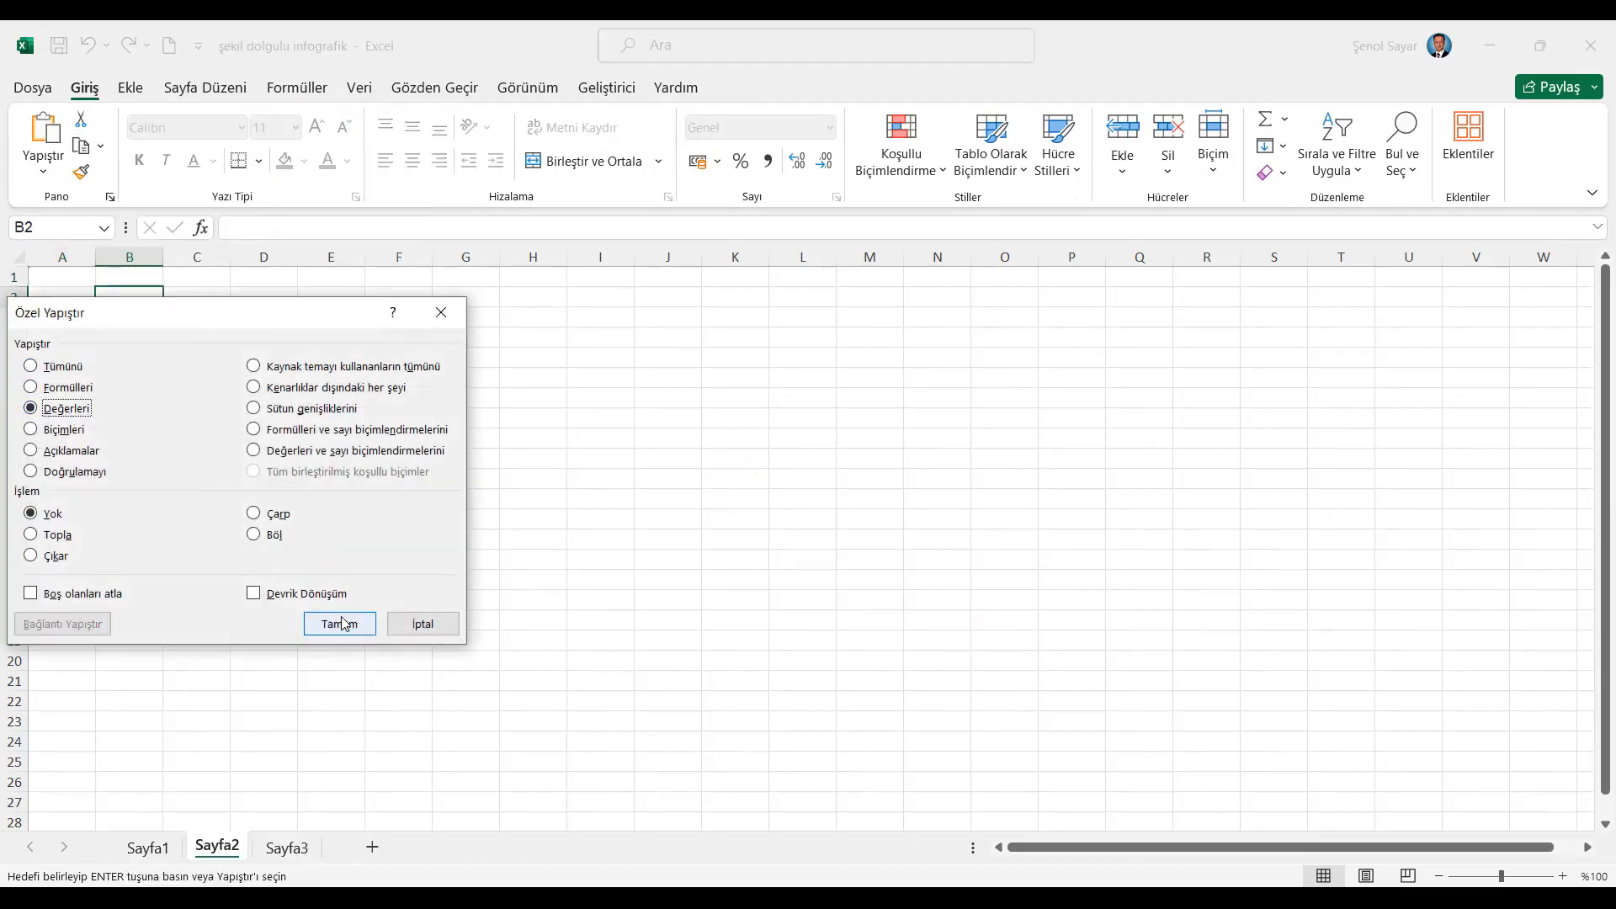
pyautogui.click(337, 623)
# Paste only the formats of the copied table onto B2:C3 of Sayfa2 and end copy mode
pyautogui.rightClick(129, 294)
pyautogui.click(198, 421)
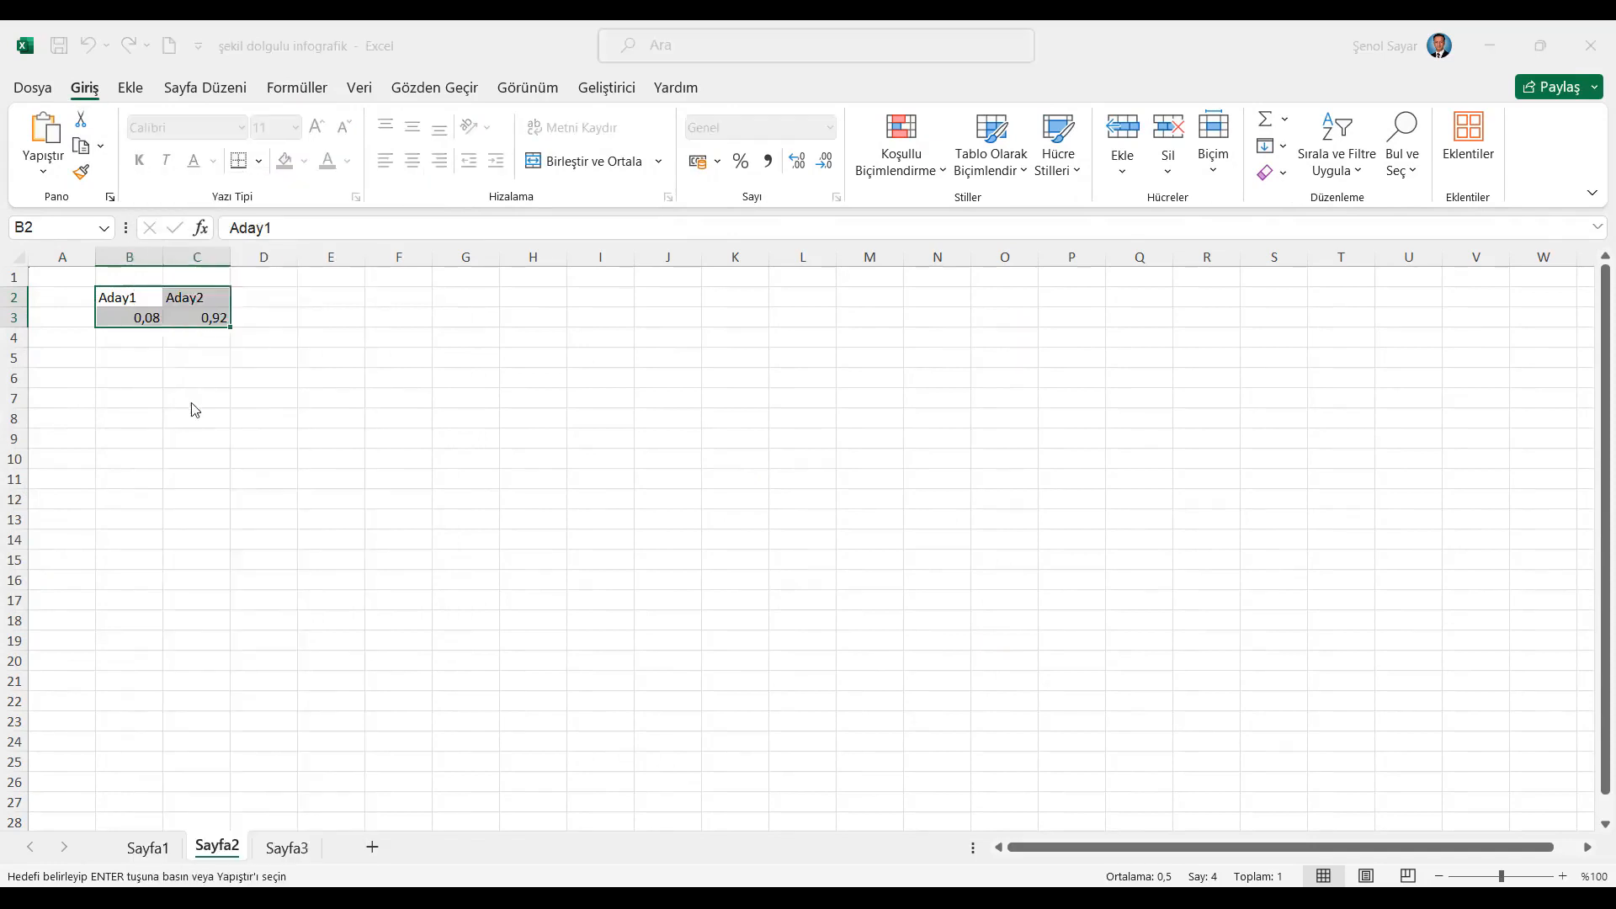
pyautogui.click(64, 397)
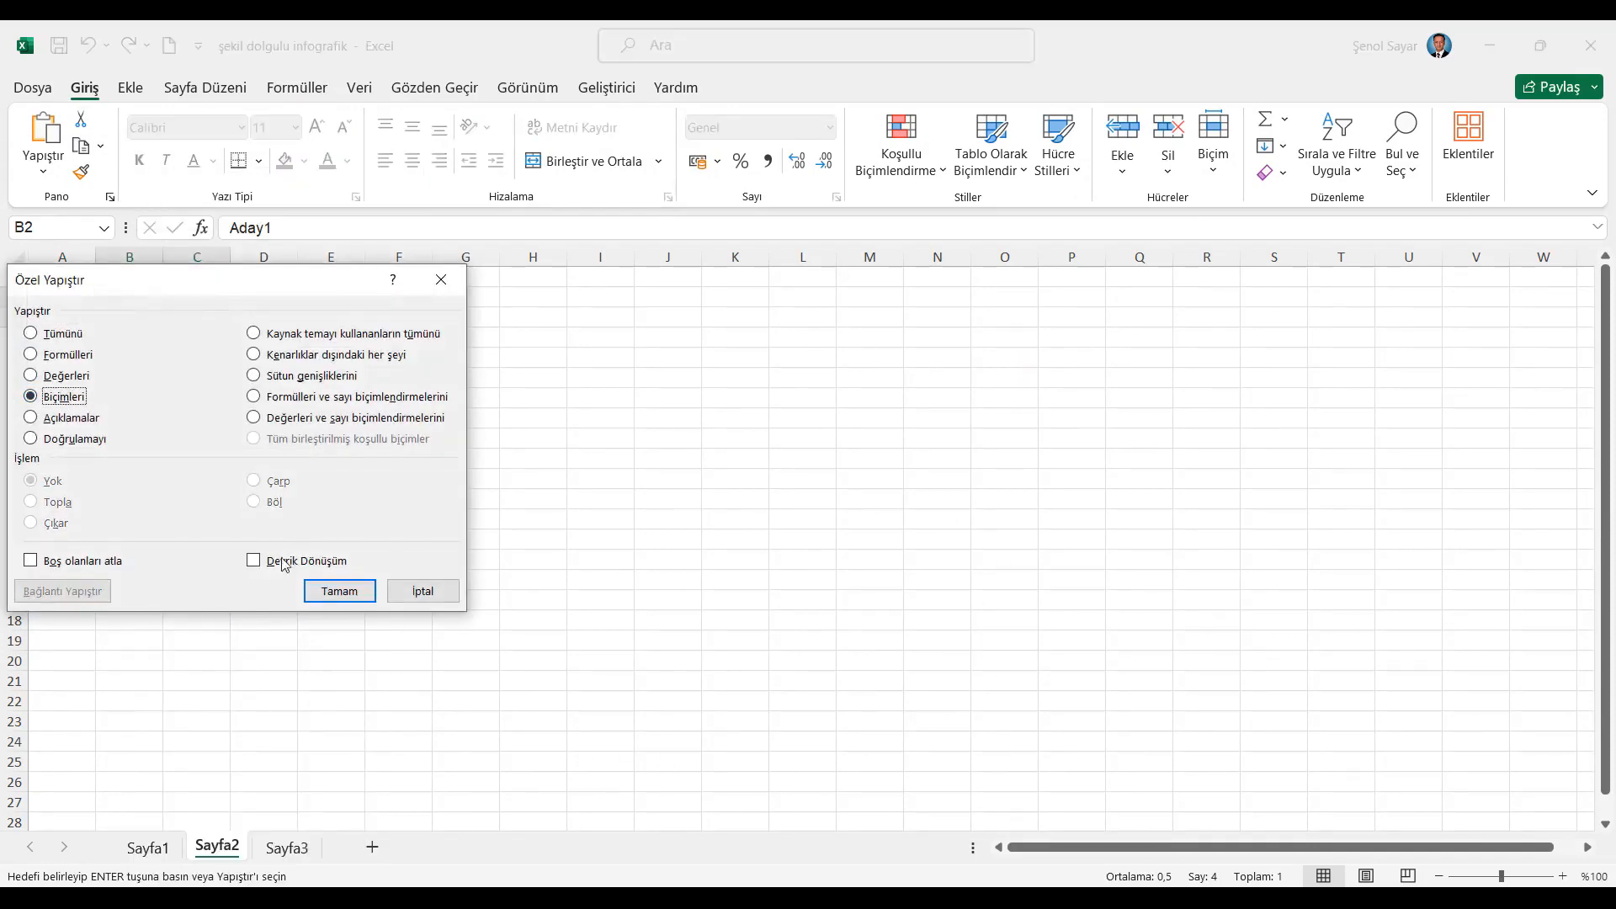
pyautogui.click(339, 591)
pyautogui.press('Escape')
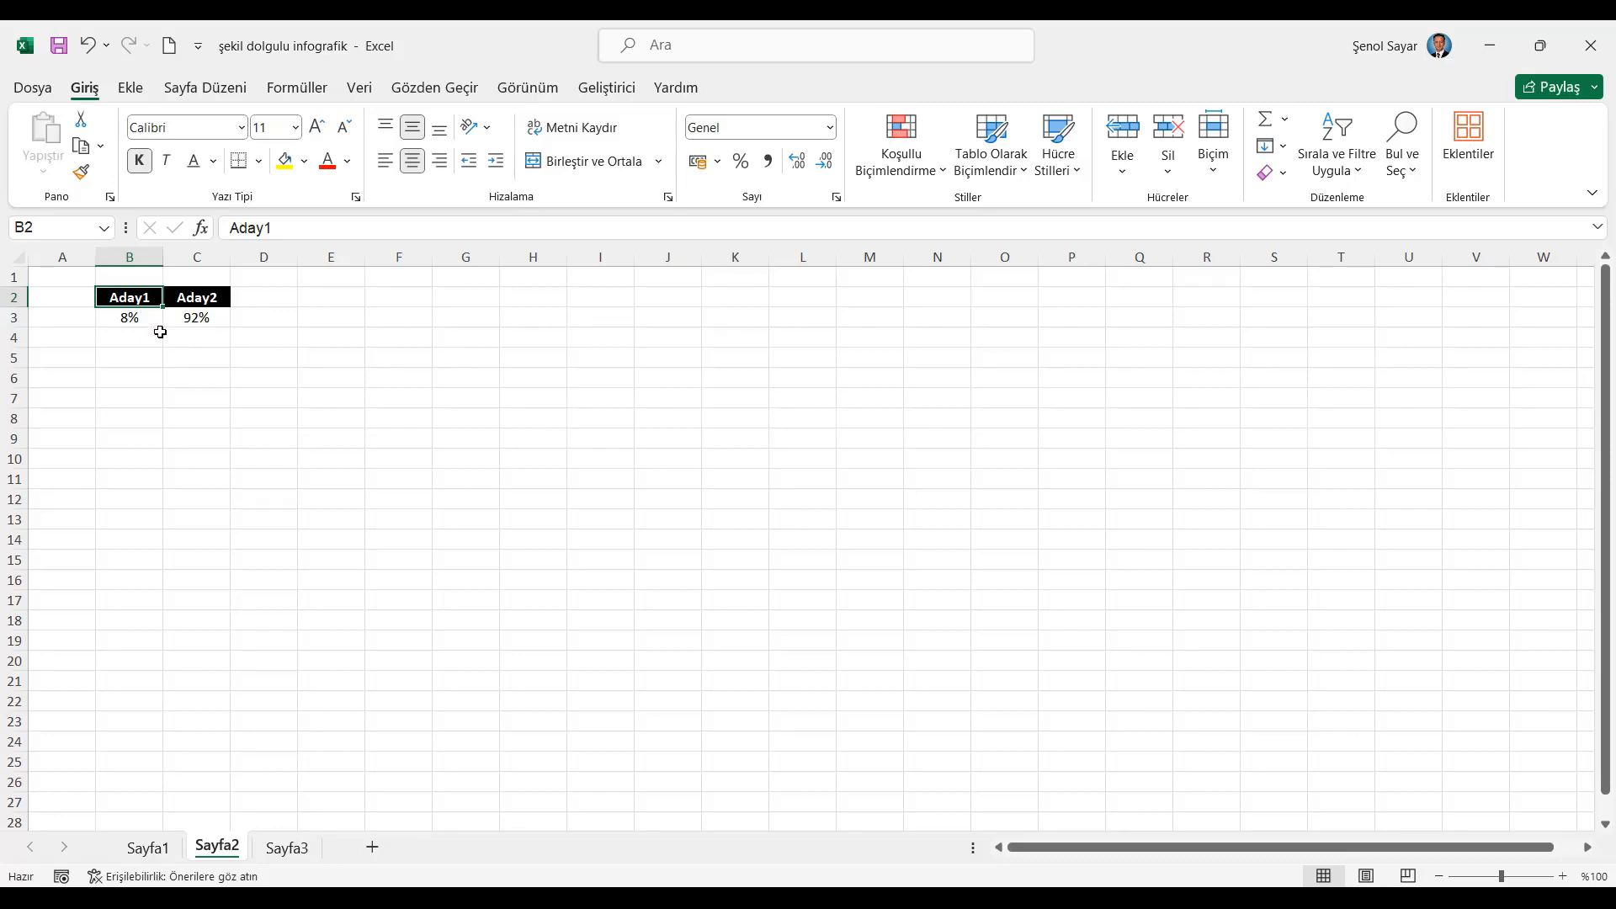
# Enter 100% in B4 below Aday1's percentage and fill it across to C4
pyautogui.click(144, 336)
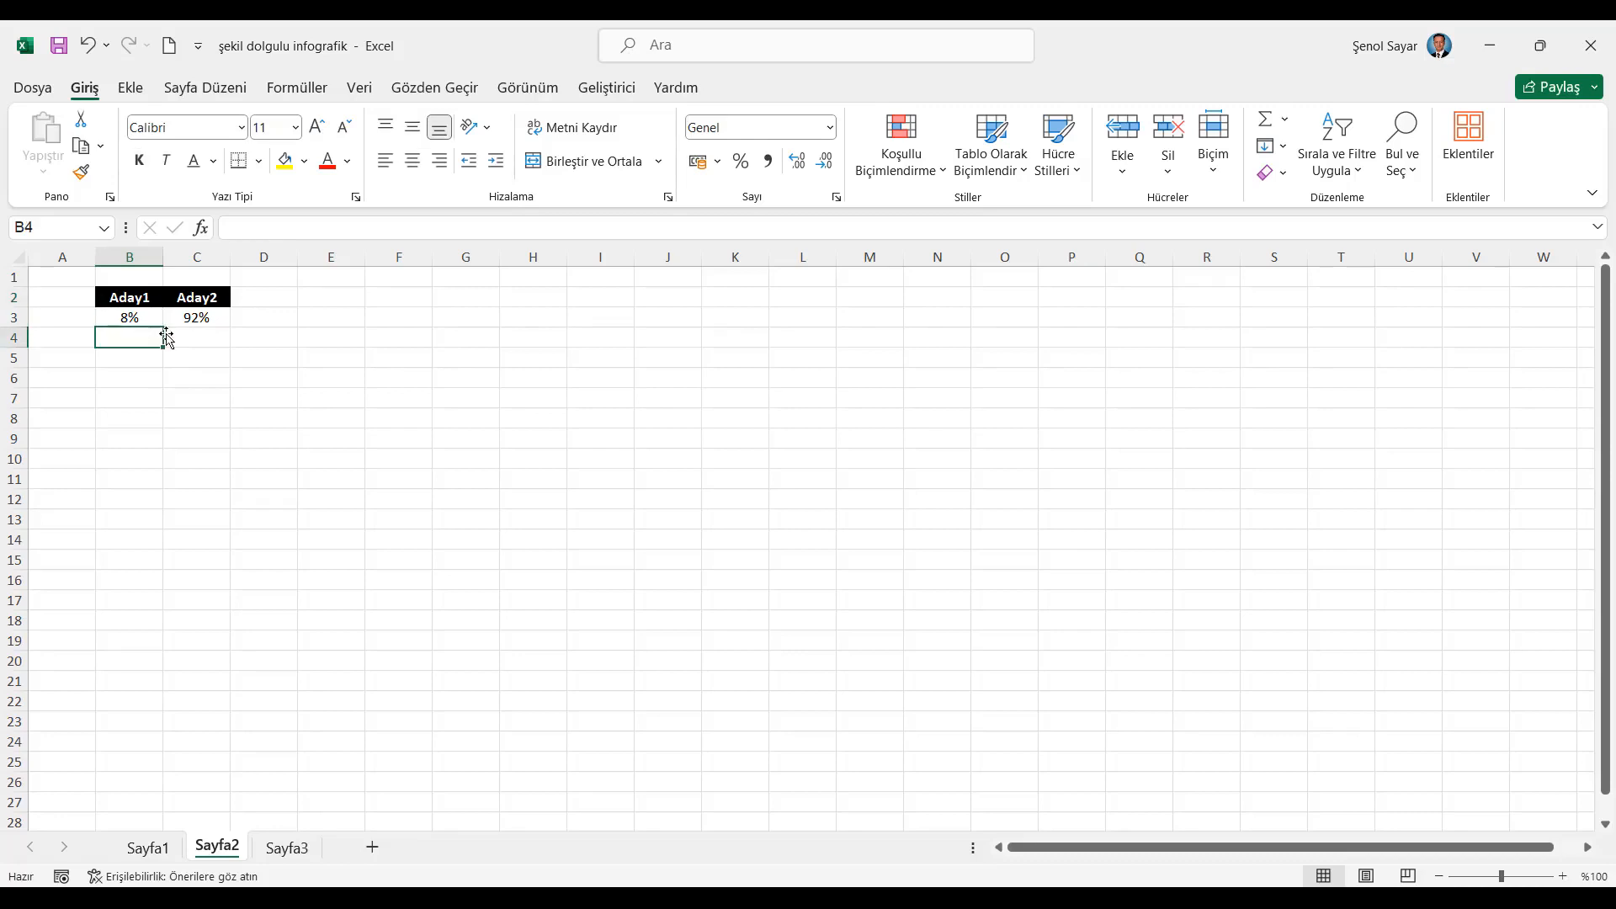
pyautogui.hotkey('ctrl', 'd')
pyautogui.write('1')
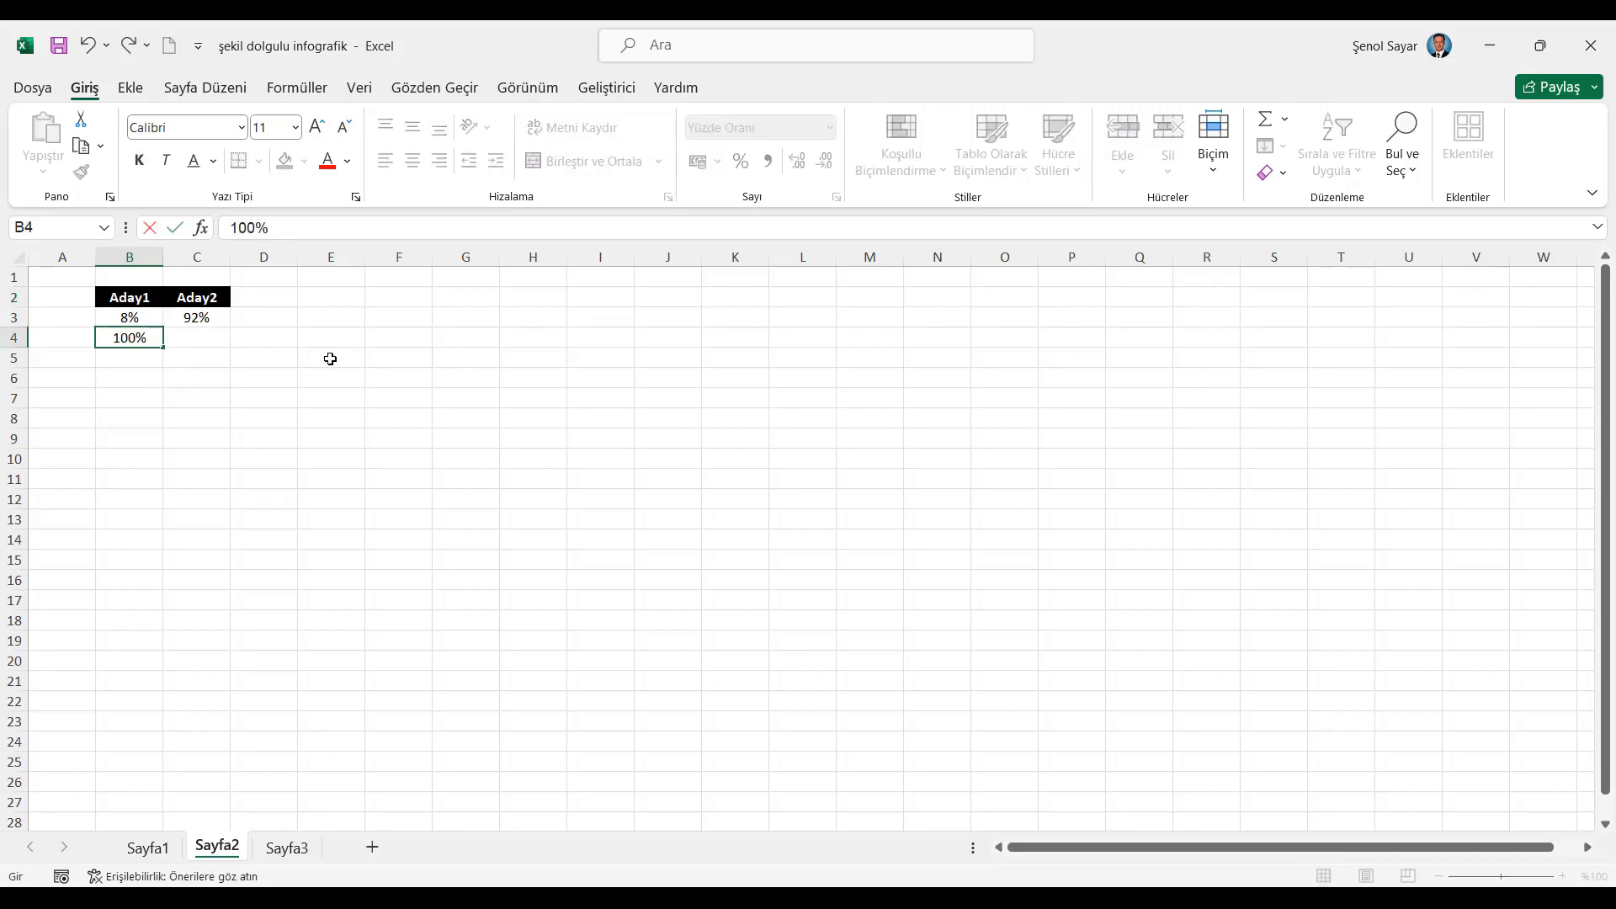
pyautogui.write('00')
pyautogui.press('Return')
pyautogui.press('Up')
pyautogui.press('Right')
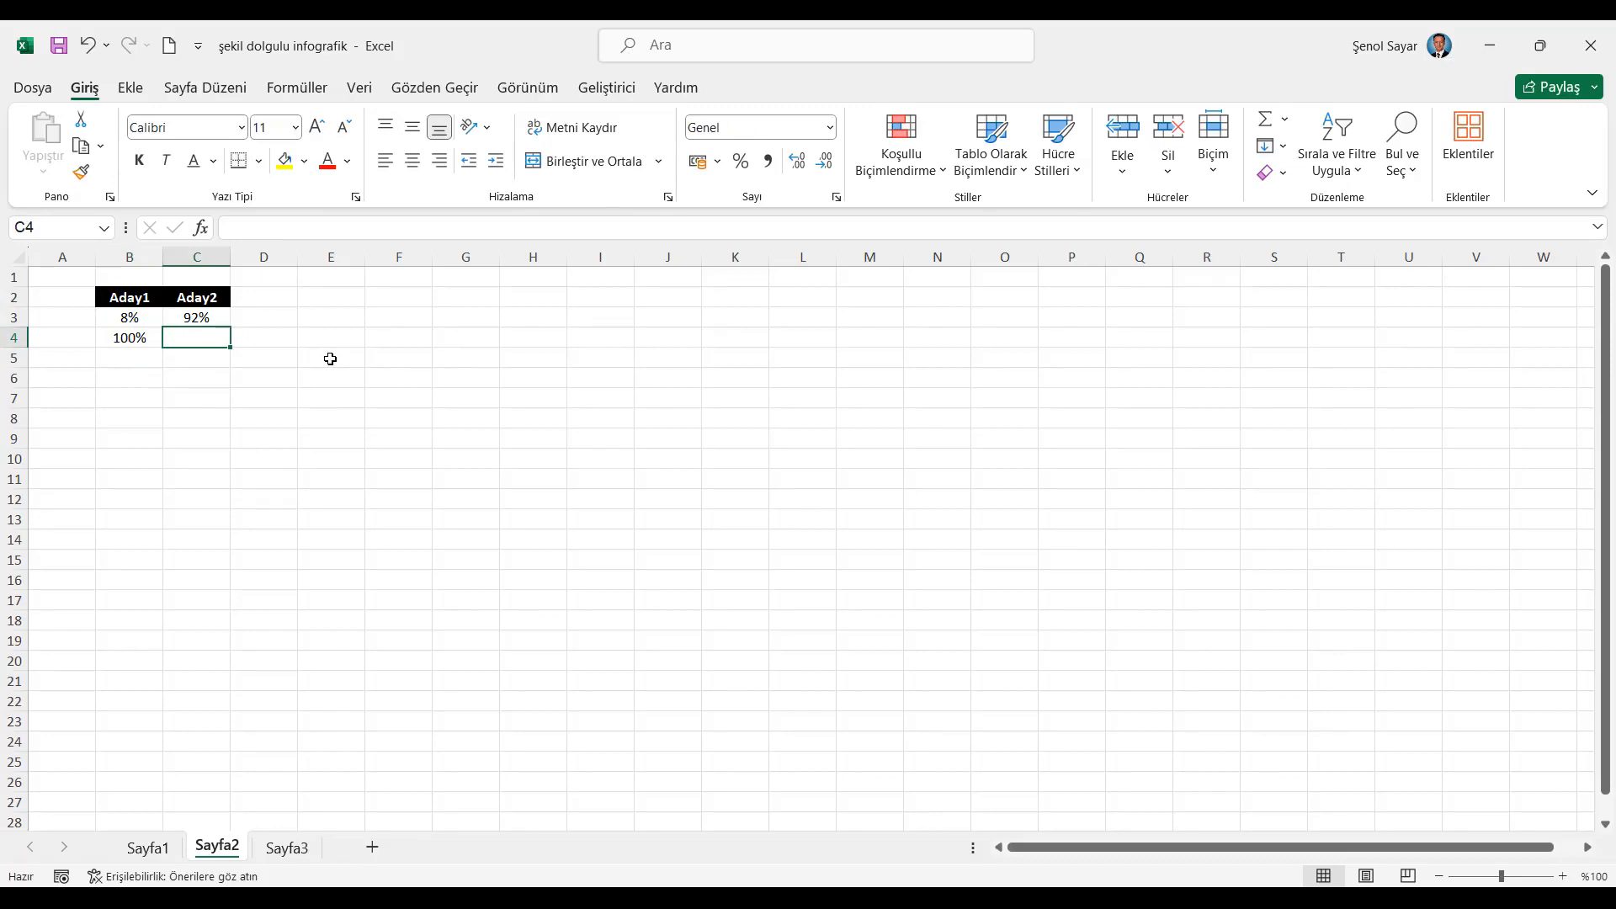
pyautogui.hotkey('ctrl', 'r')
pyautogui.moveTo(123, 337); pyautogui.dragTo(175, 336)
# Check the finished infographic on Sayfa1, then insert a clustered column chart from B2:C4 on Sayfa2
pyautogui.click(157, 848)
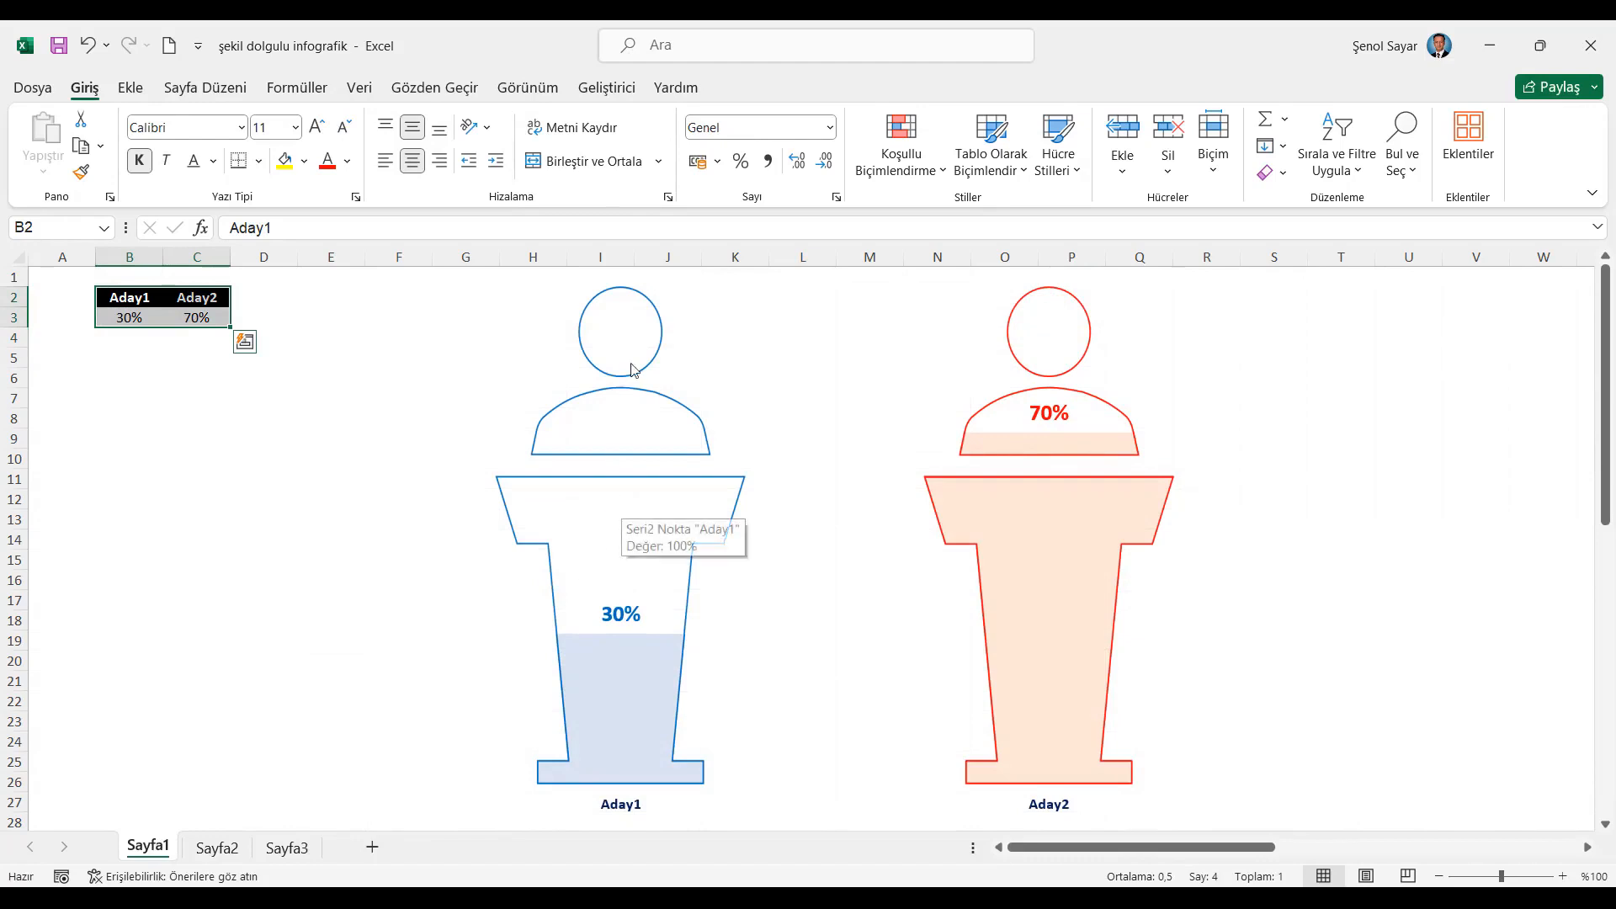
pyautogui.click(227, 848)
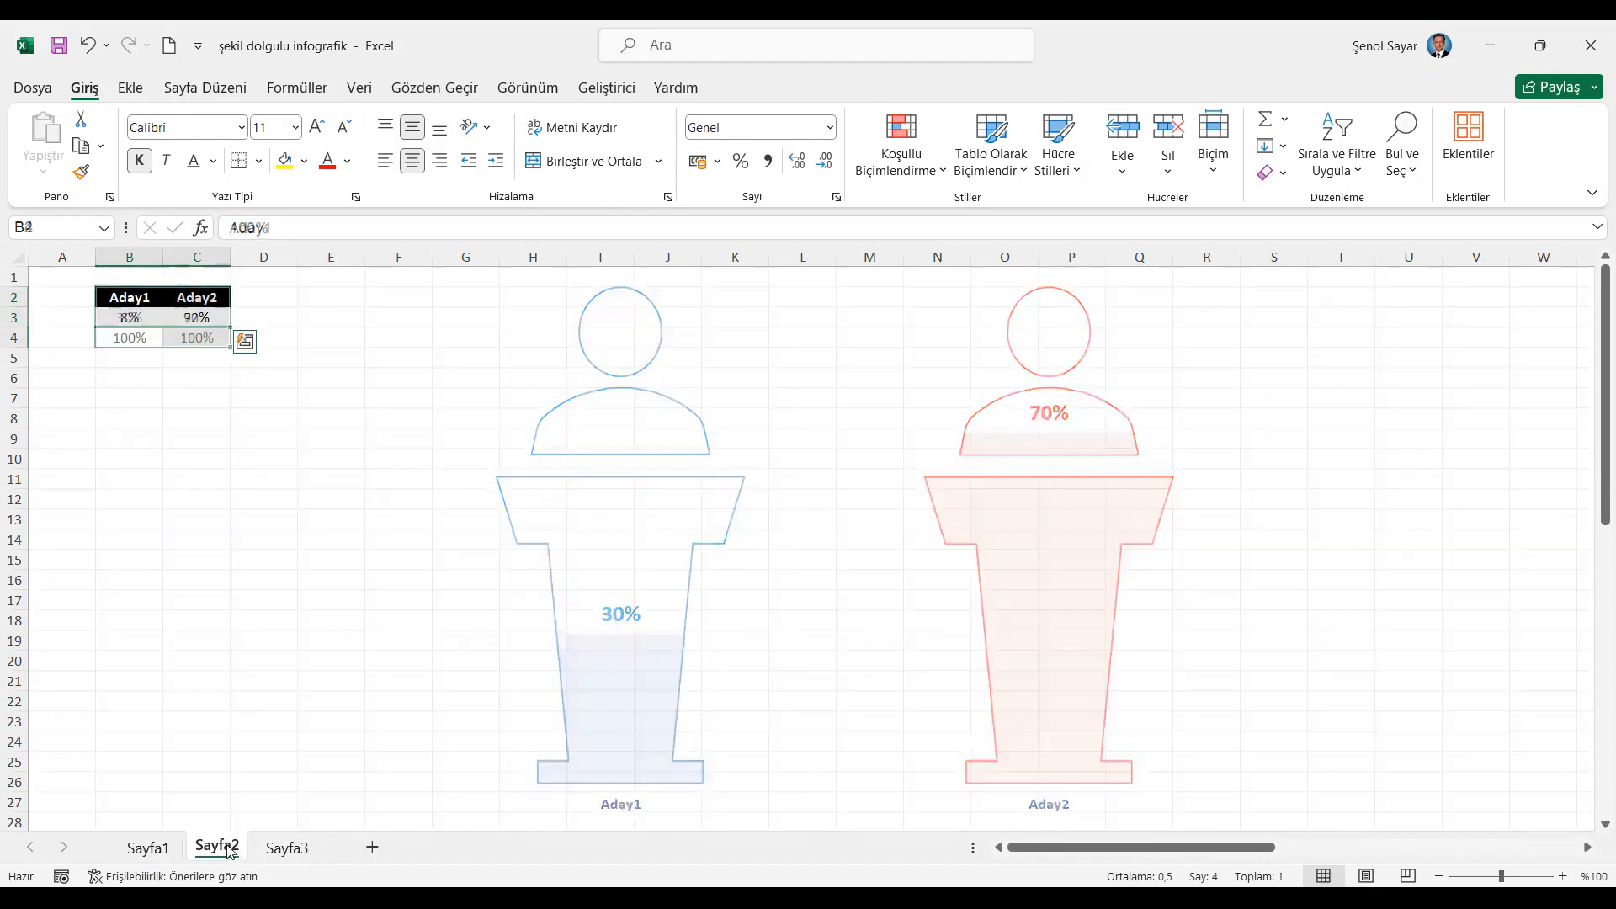
pyautogui.moveTo(133, 295); pyautogui.dragTo(198, 328)
pyautogui.click(131, 87)
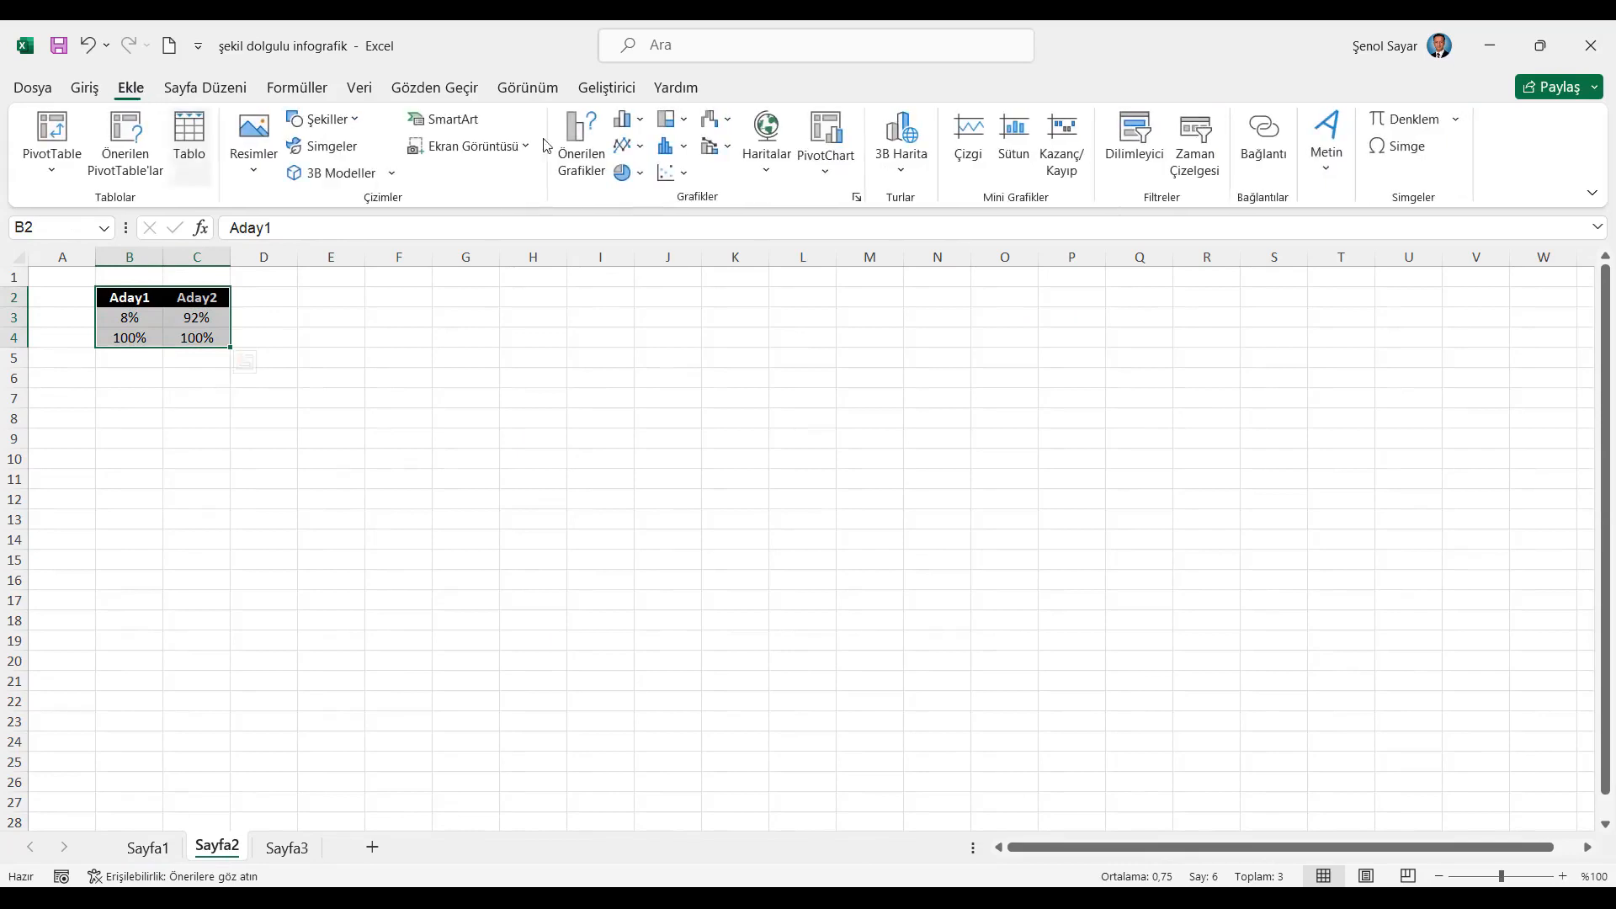
pyautogui.click(645, 126)
pyautogui.click(649, 192)
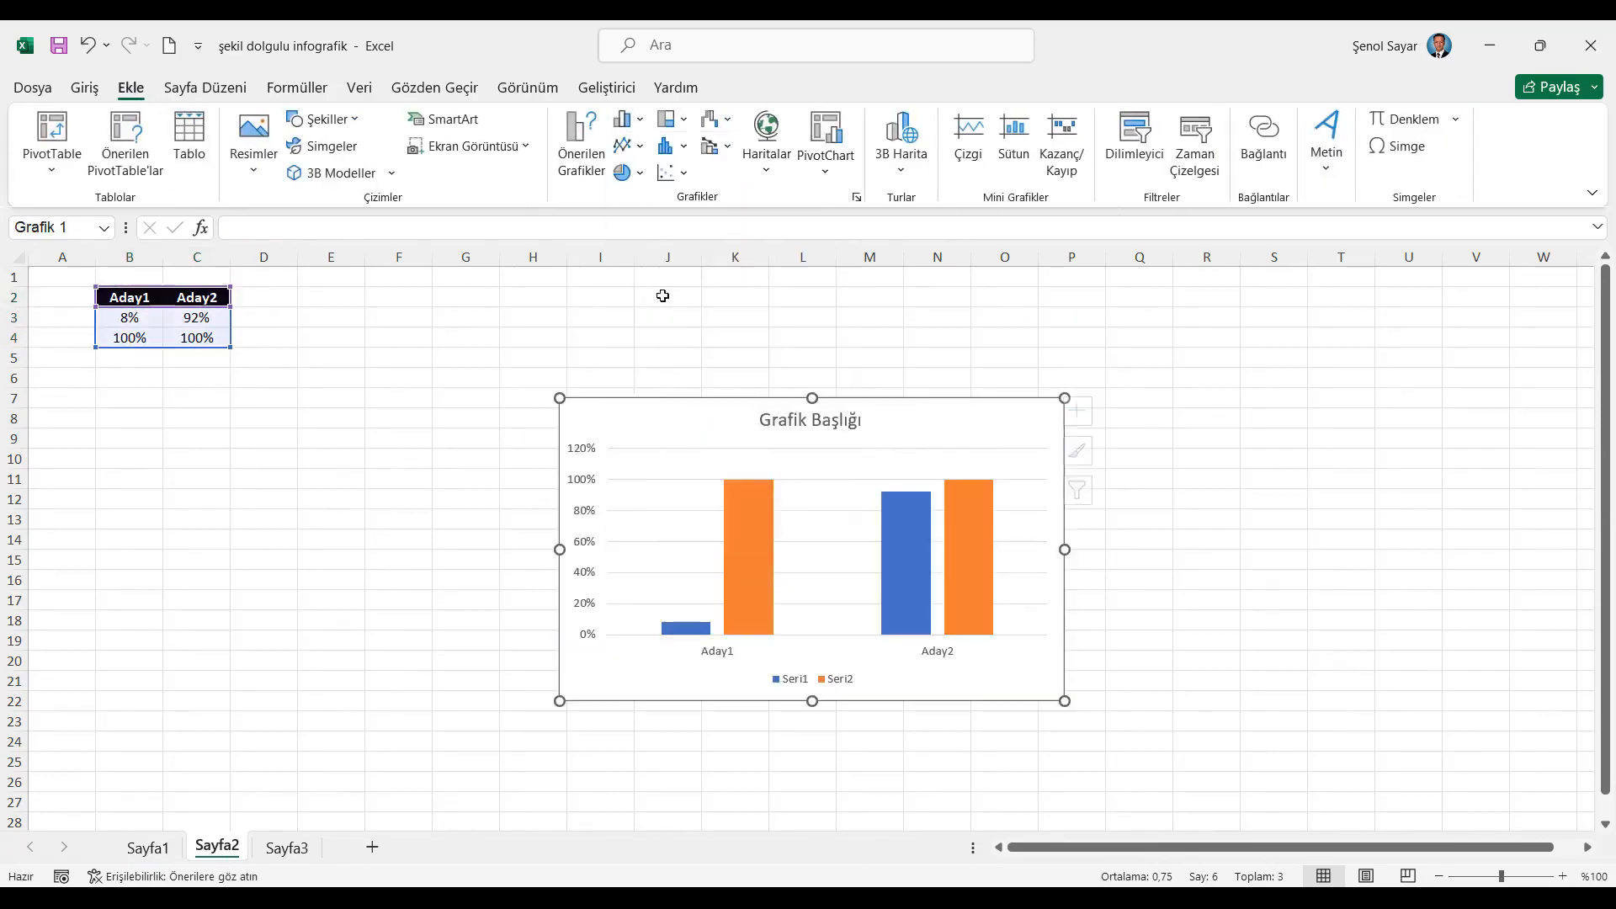
# Move the column chart closer to the table and enlarge it to span about columns G to S
pyautogui.moveTo(654, 400); pyautogui.dragTo(520, 320)
pyautogui.moveTo(931, 619); pyautogui.dragTo(1306, 728)
pyautogui.moveTo(1132, 320); pyautogui.dragTo(1142, 322)
pyautogui.click(143, 299)
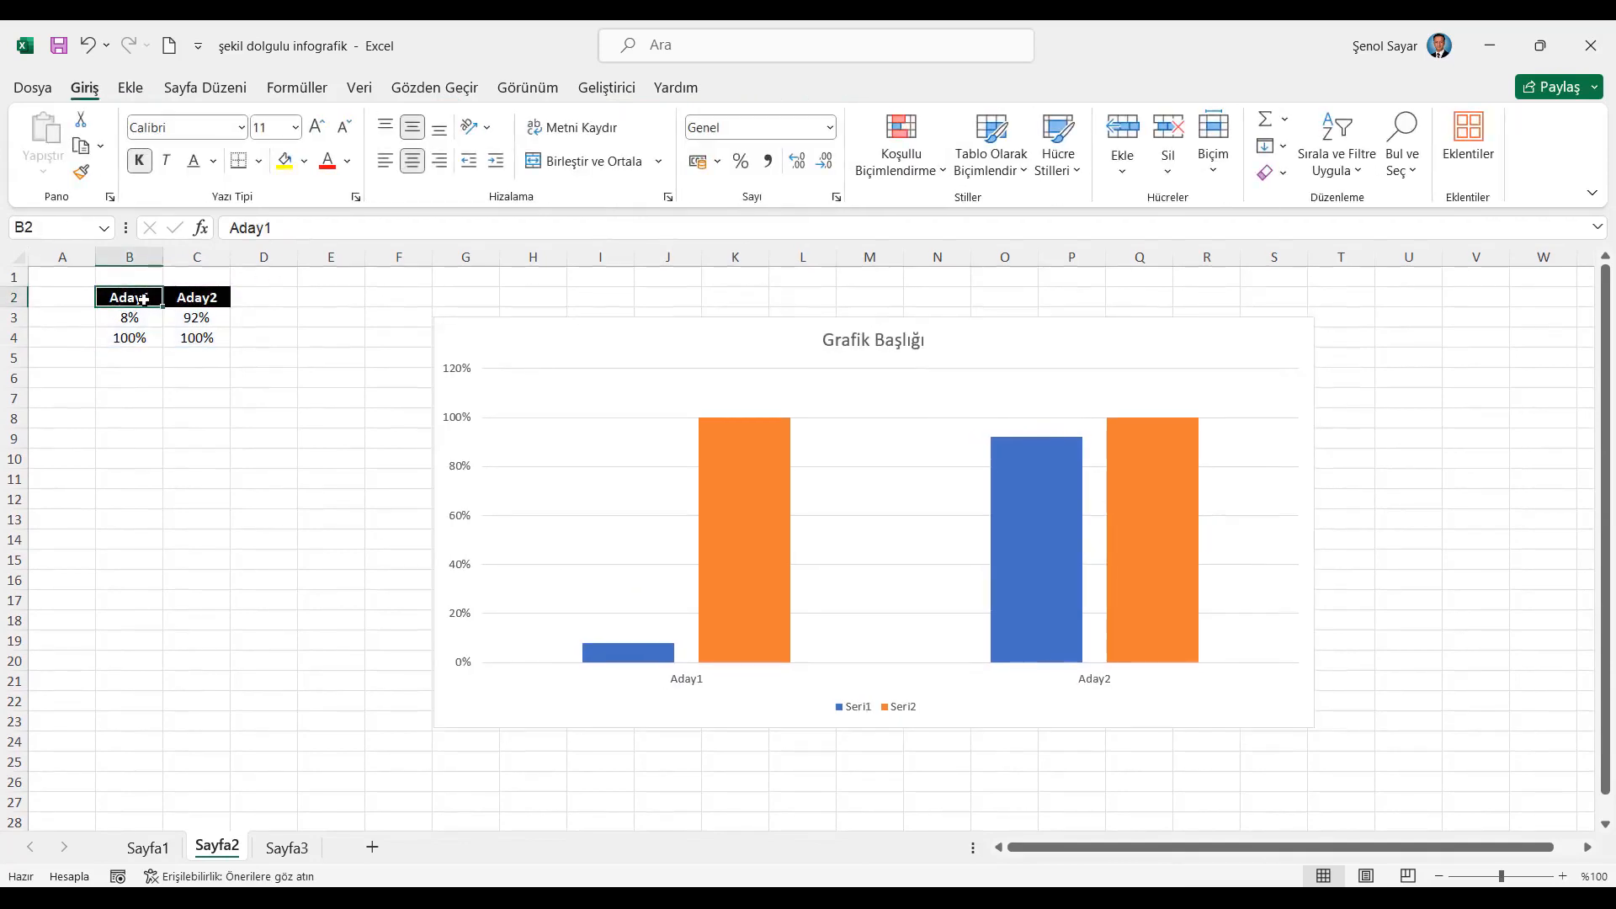
# Fix the chart's vertical axis bounds at a minimum of 0,0 and a maximum of 1,0
pyautogui.rightClick(465, 429)
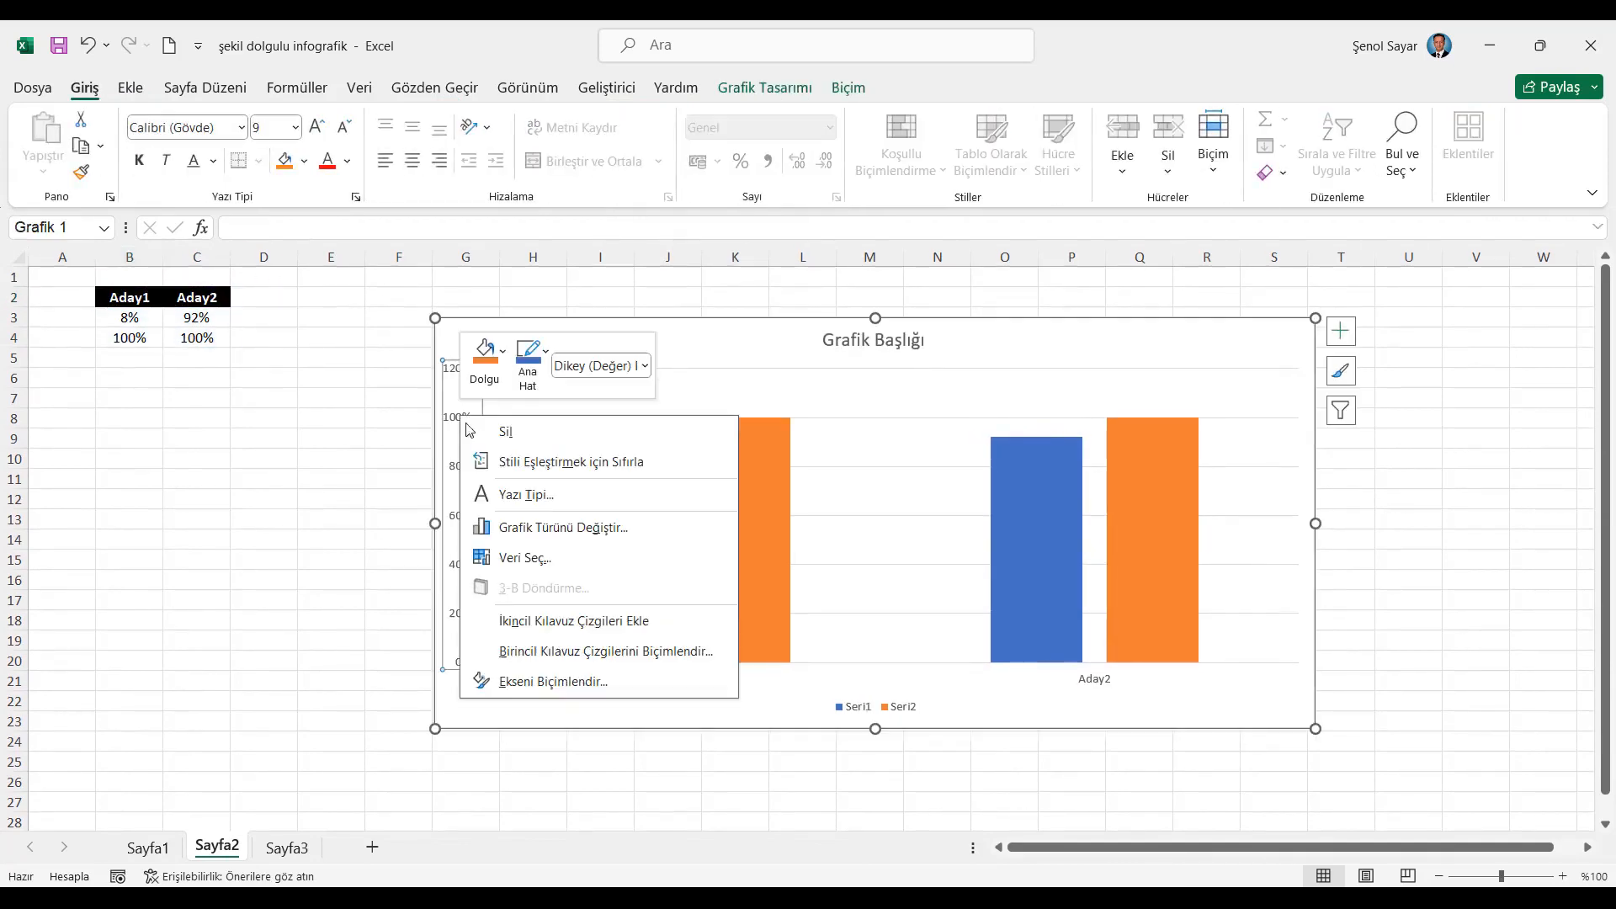
pyautogui.click(553, 681)
pyautogui.moveTo(1441, 438); pyautogui.dragTo(1532, 446)
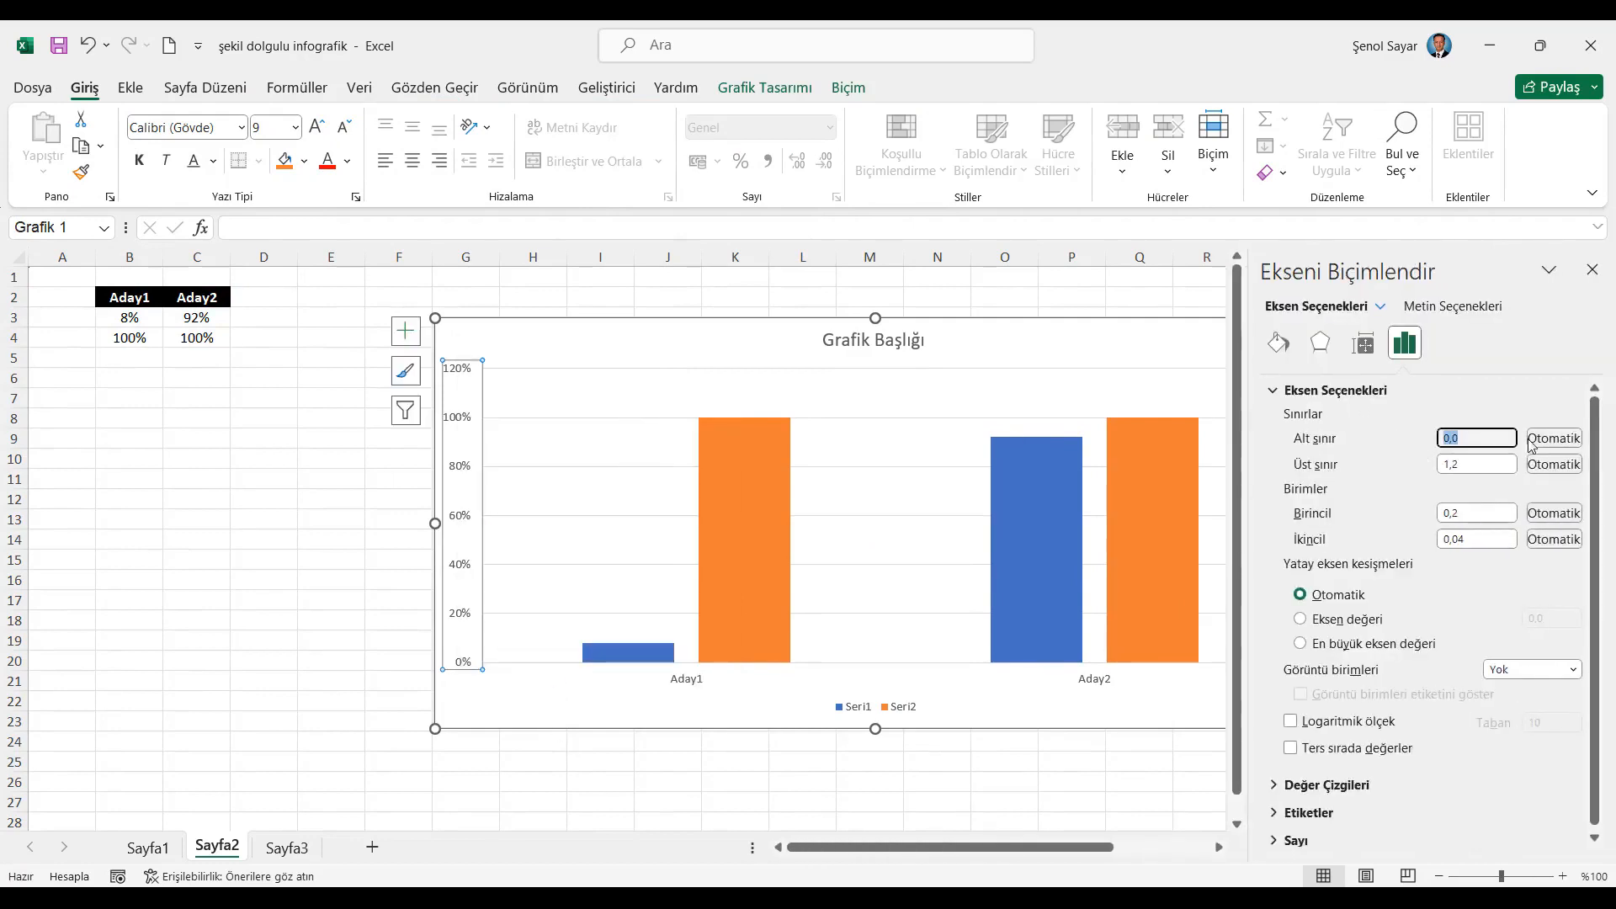
pyautogui.click(1473, 461)
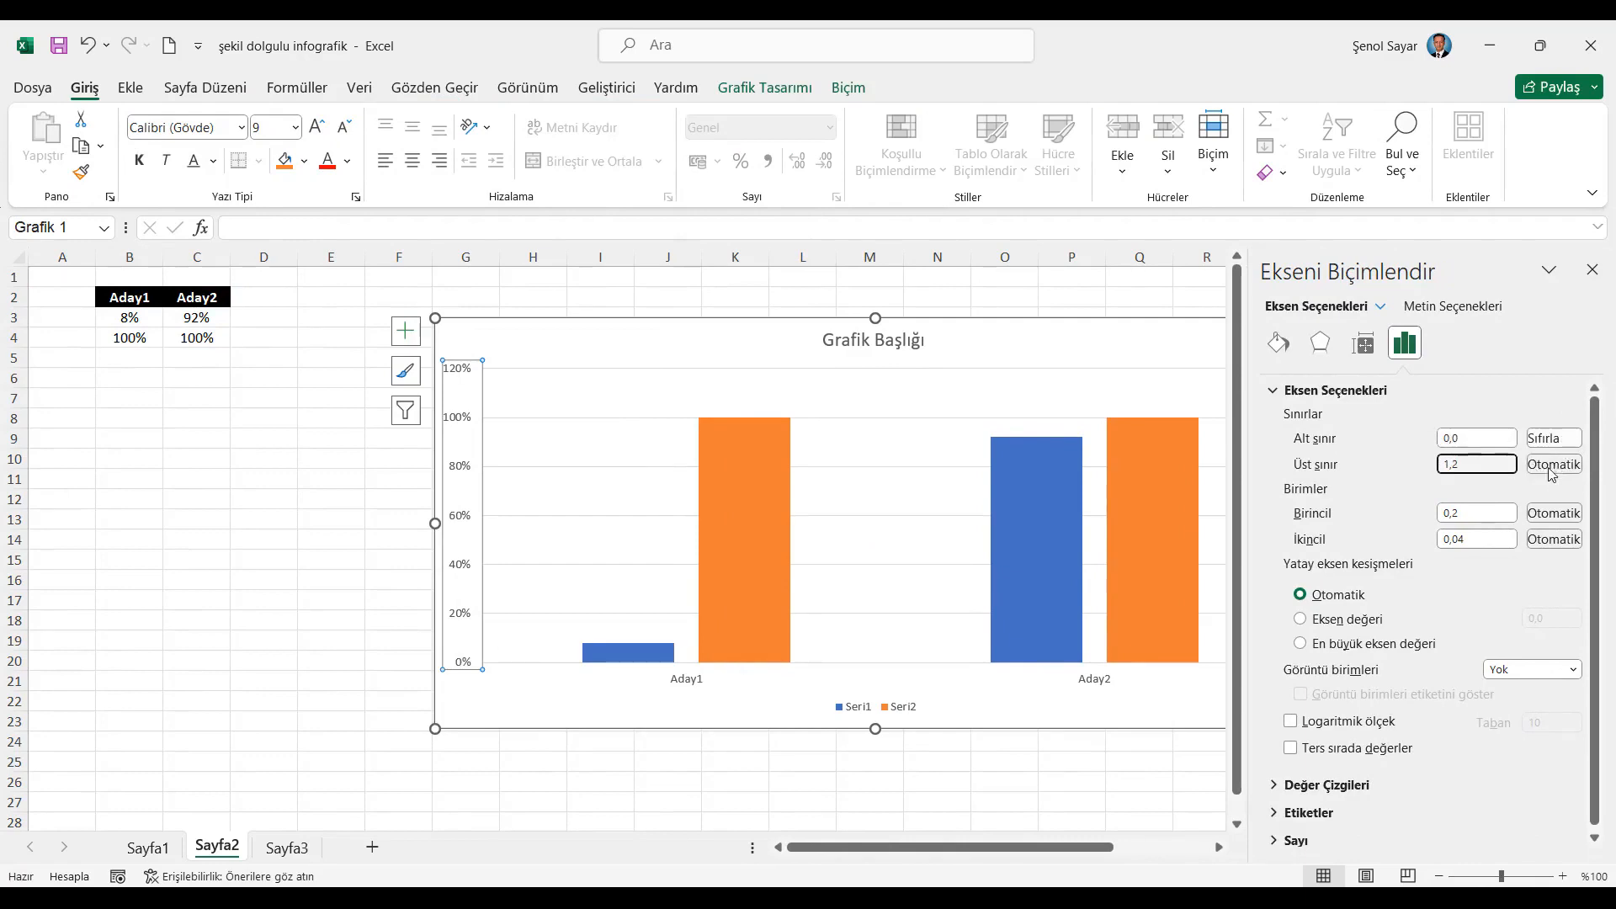
pyautogui.click(1486, 438)
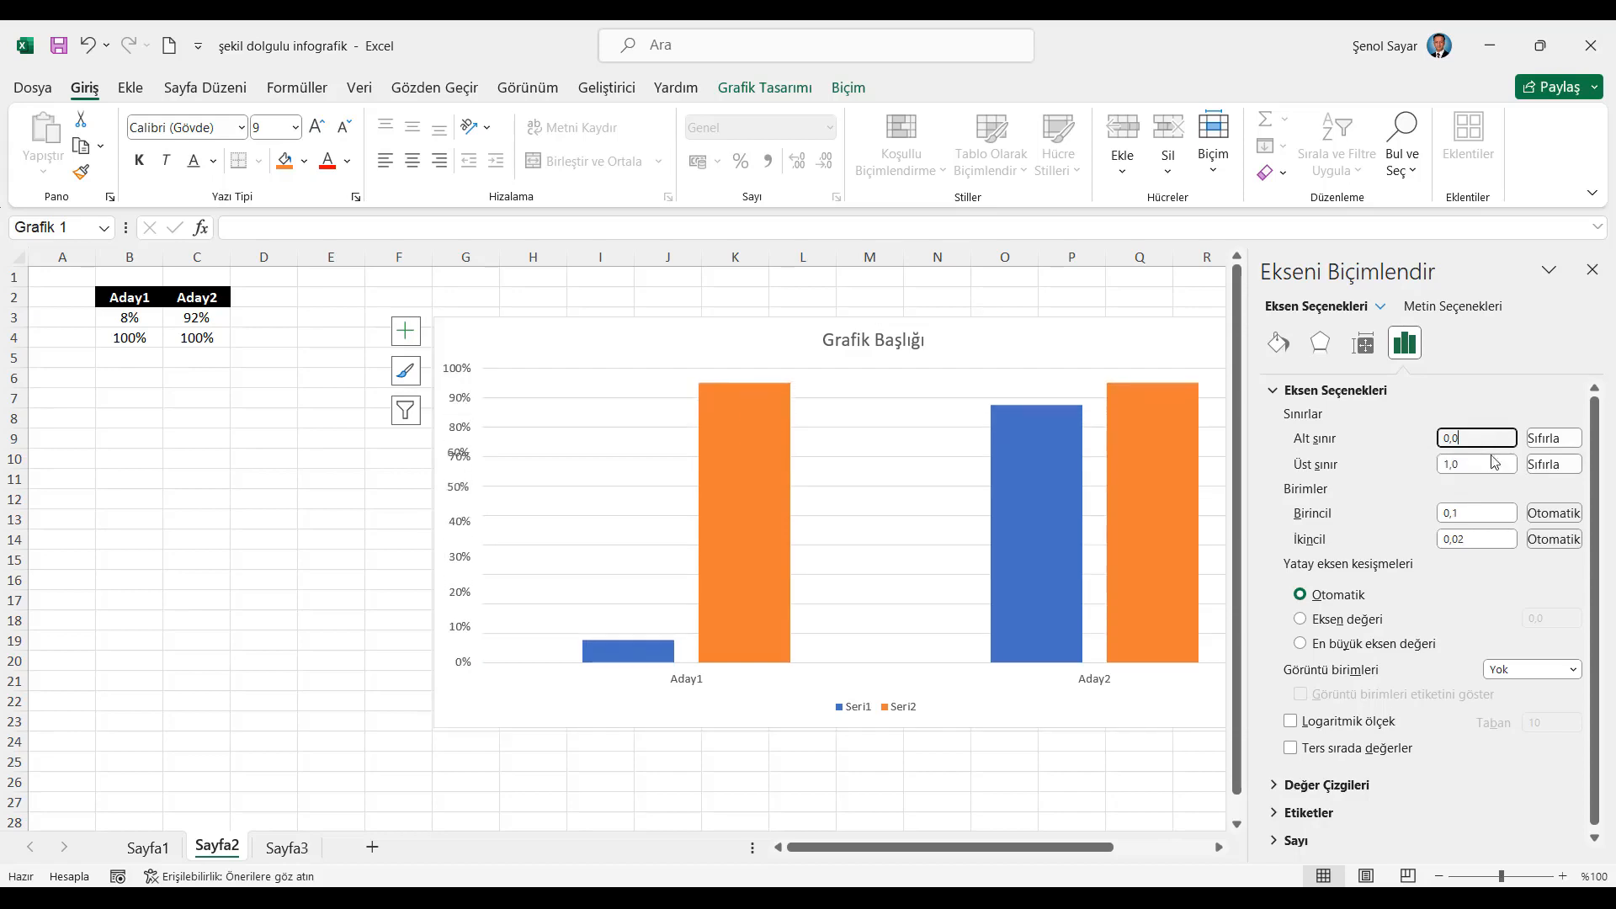
pyautogui.click(1593, 270)
# Remove the axes, gridlines, legend and title from the chart
pyautogui.click(1340, 330)
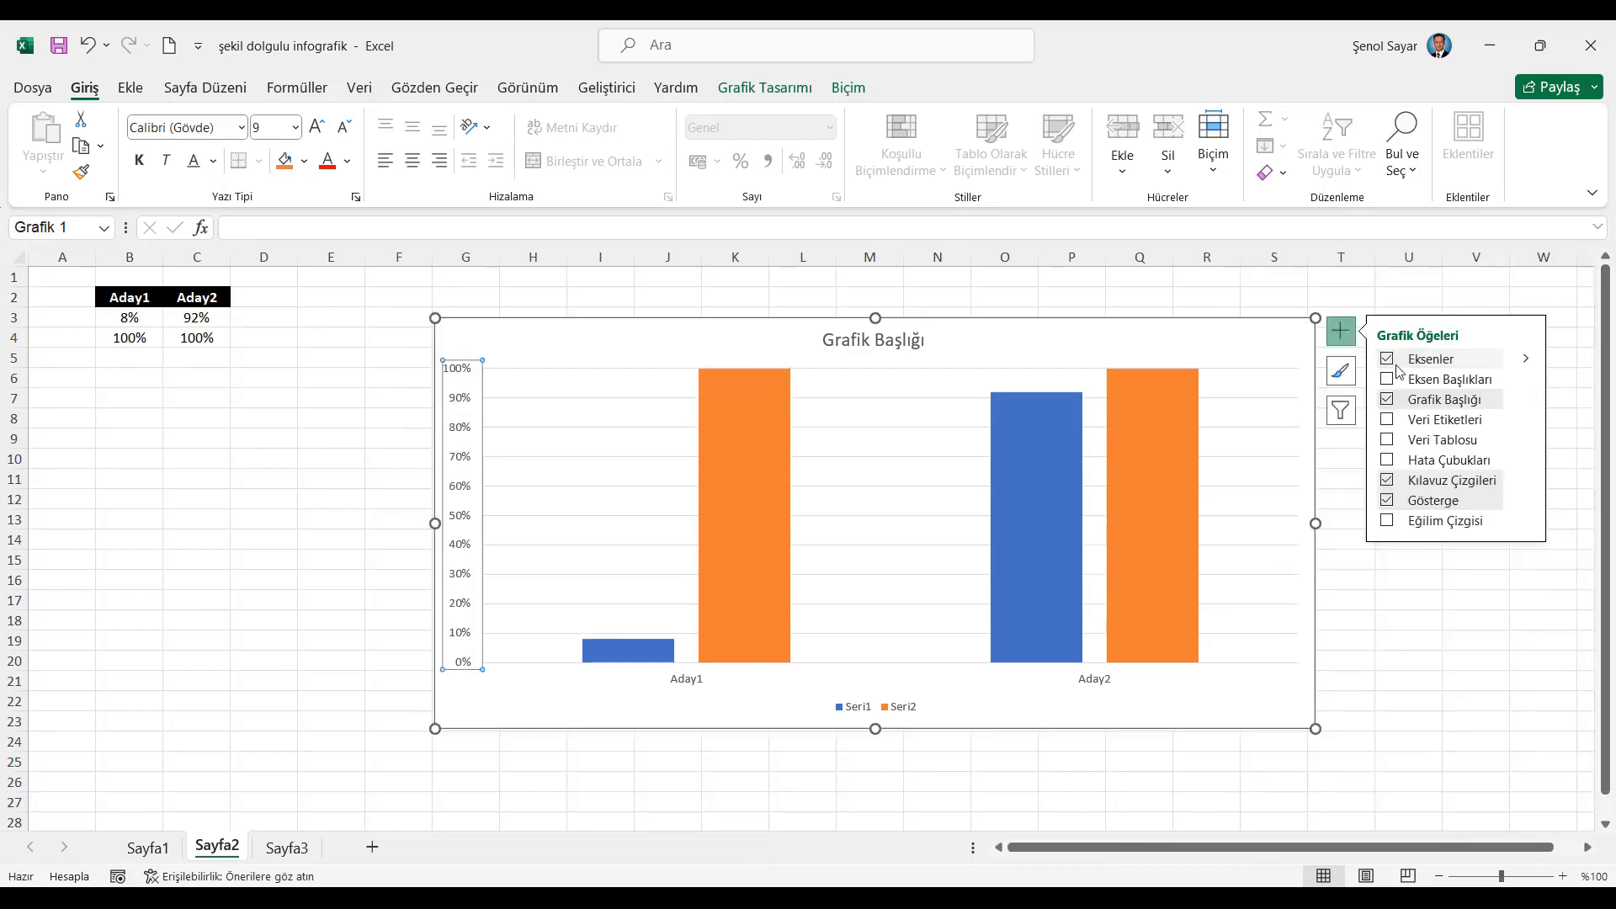
pyautogui.click(1386, 359)
pyautogui.click(1386, 480)
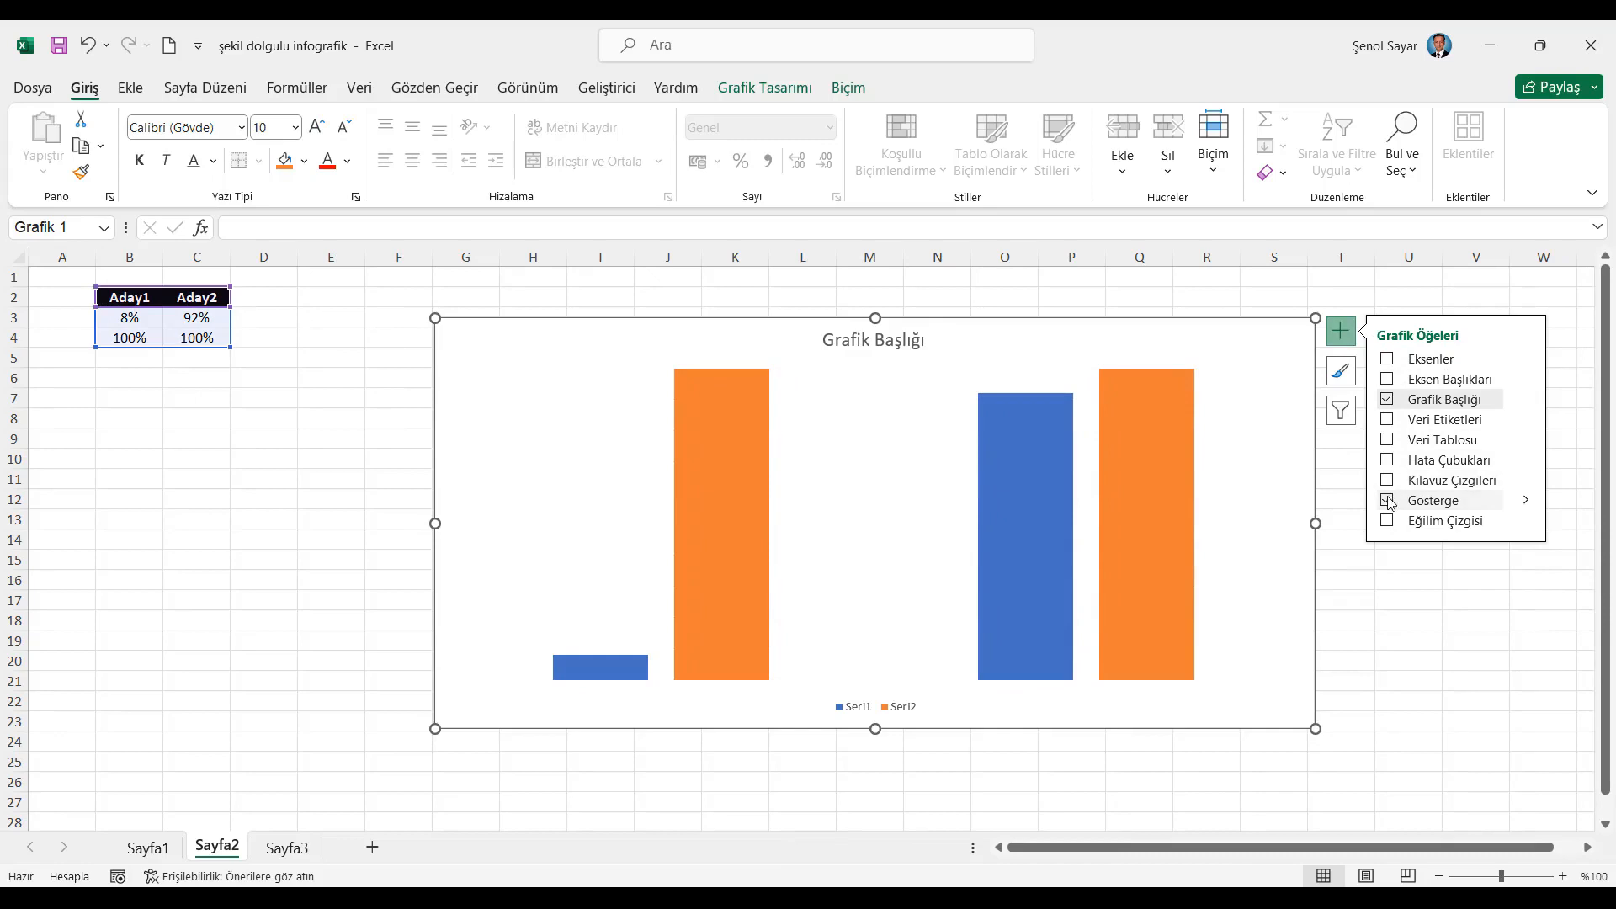
pyautogui.click(1387, 501)
pyautogui.click(1388, 399)
# Reposition the chart near the table and enlarge it to about 28.8 cm wide and 12.4 cm high
pyautogui.moveTo(1140, 311); pyautogui.dragTo(1049, 287)
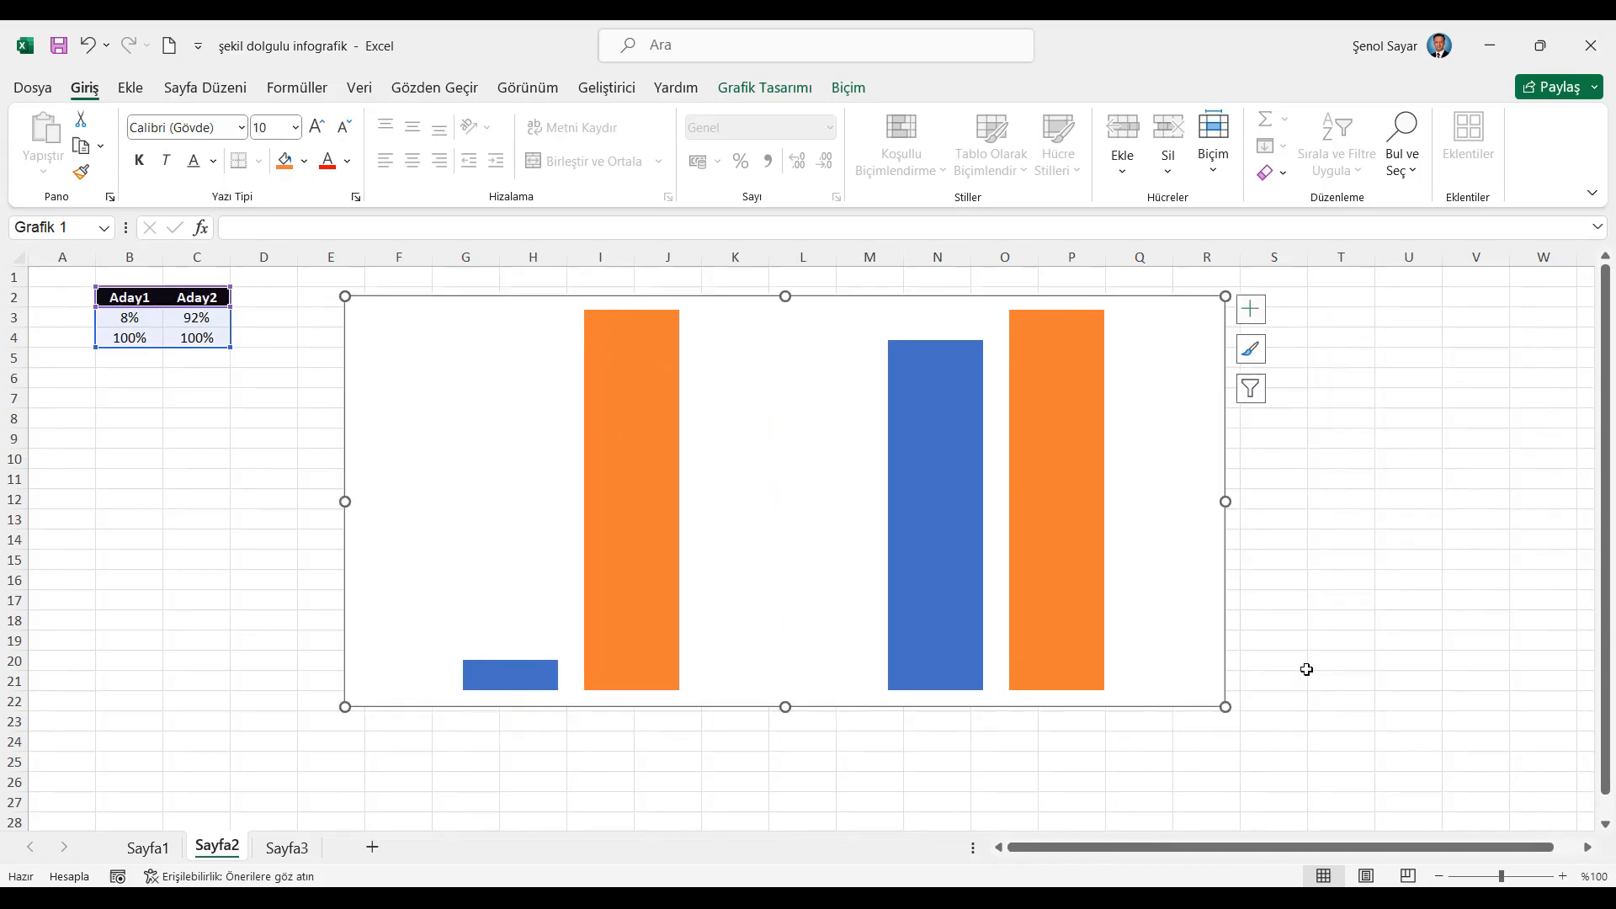
pyautogui.moveTo(1228, 710); pyautogui.dragTo(1489, 789)
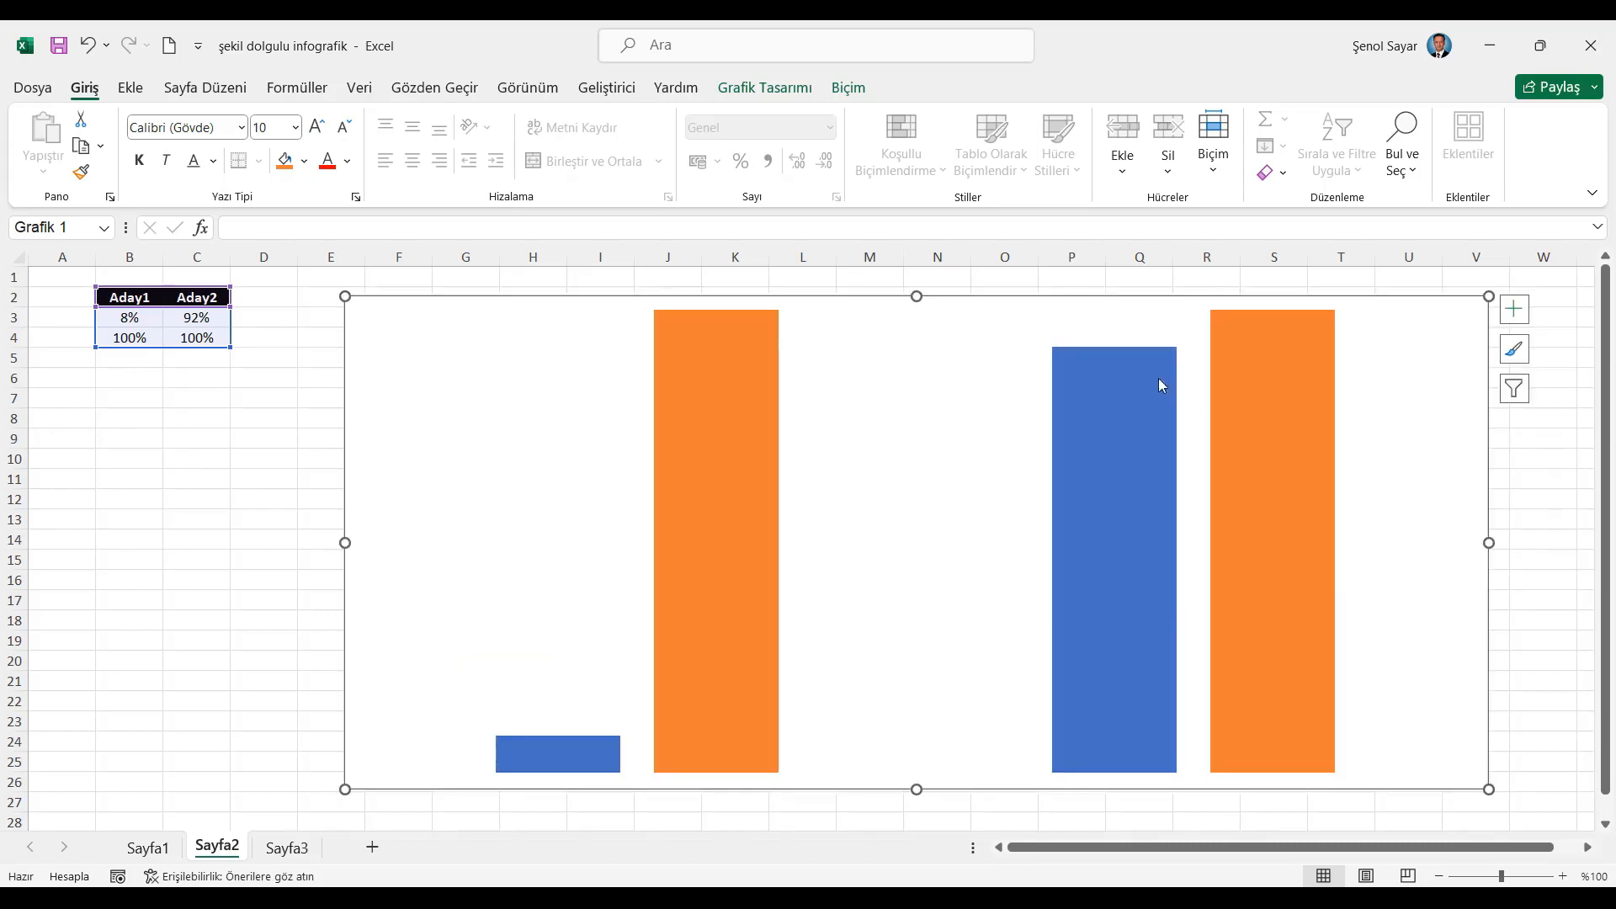
pyautogui.moveTo(1123, 310); pyautogui.dragTo(1133, 301)
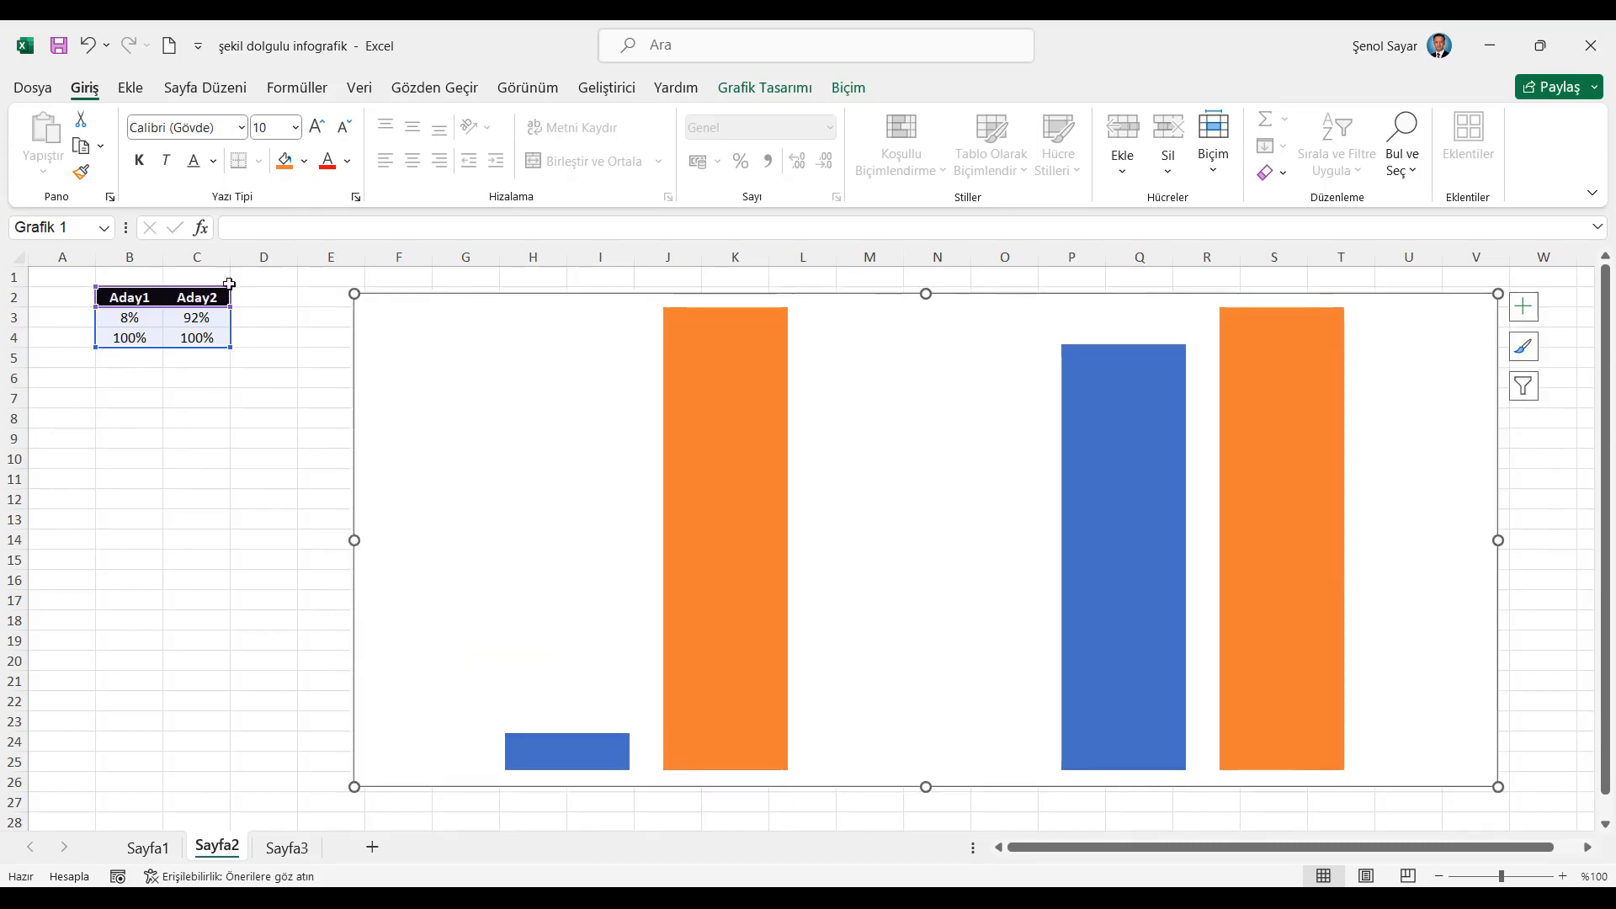
# Hide the worksheet gridlines on Sayfa2
pyautogui.click(130, 297)
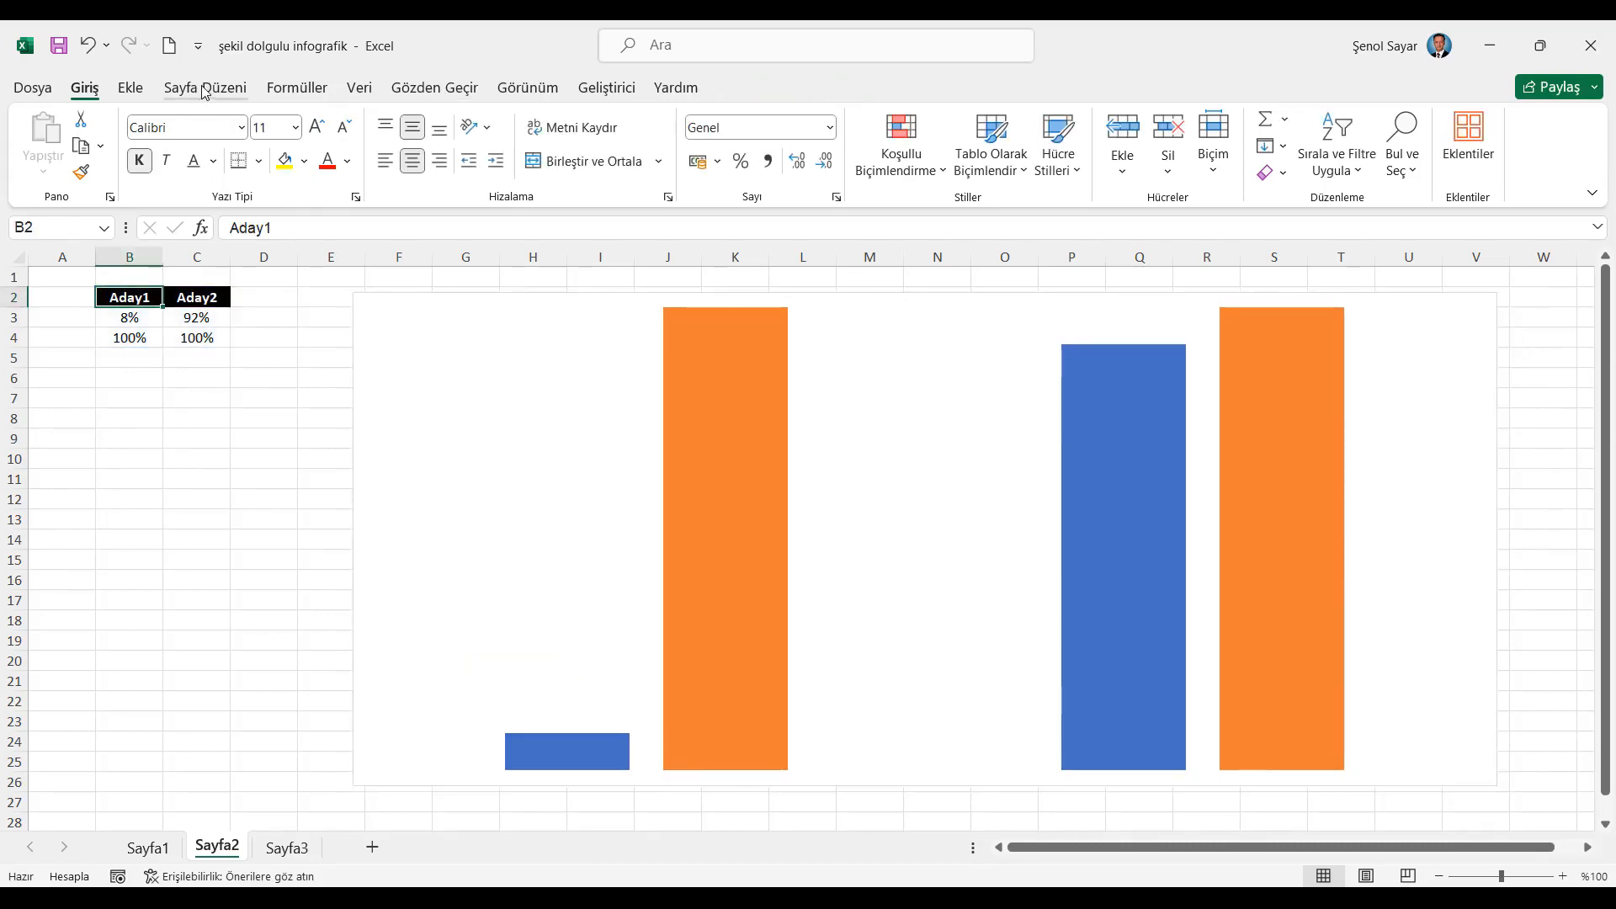
pyautogui.click(528, 88)
pyautogui.click(354, 147)
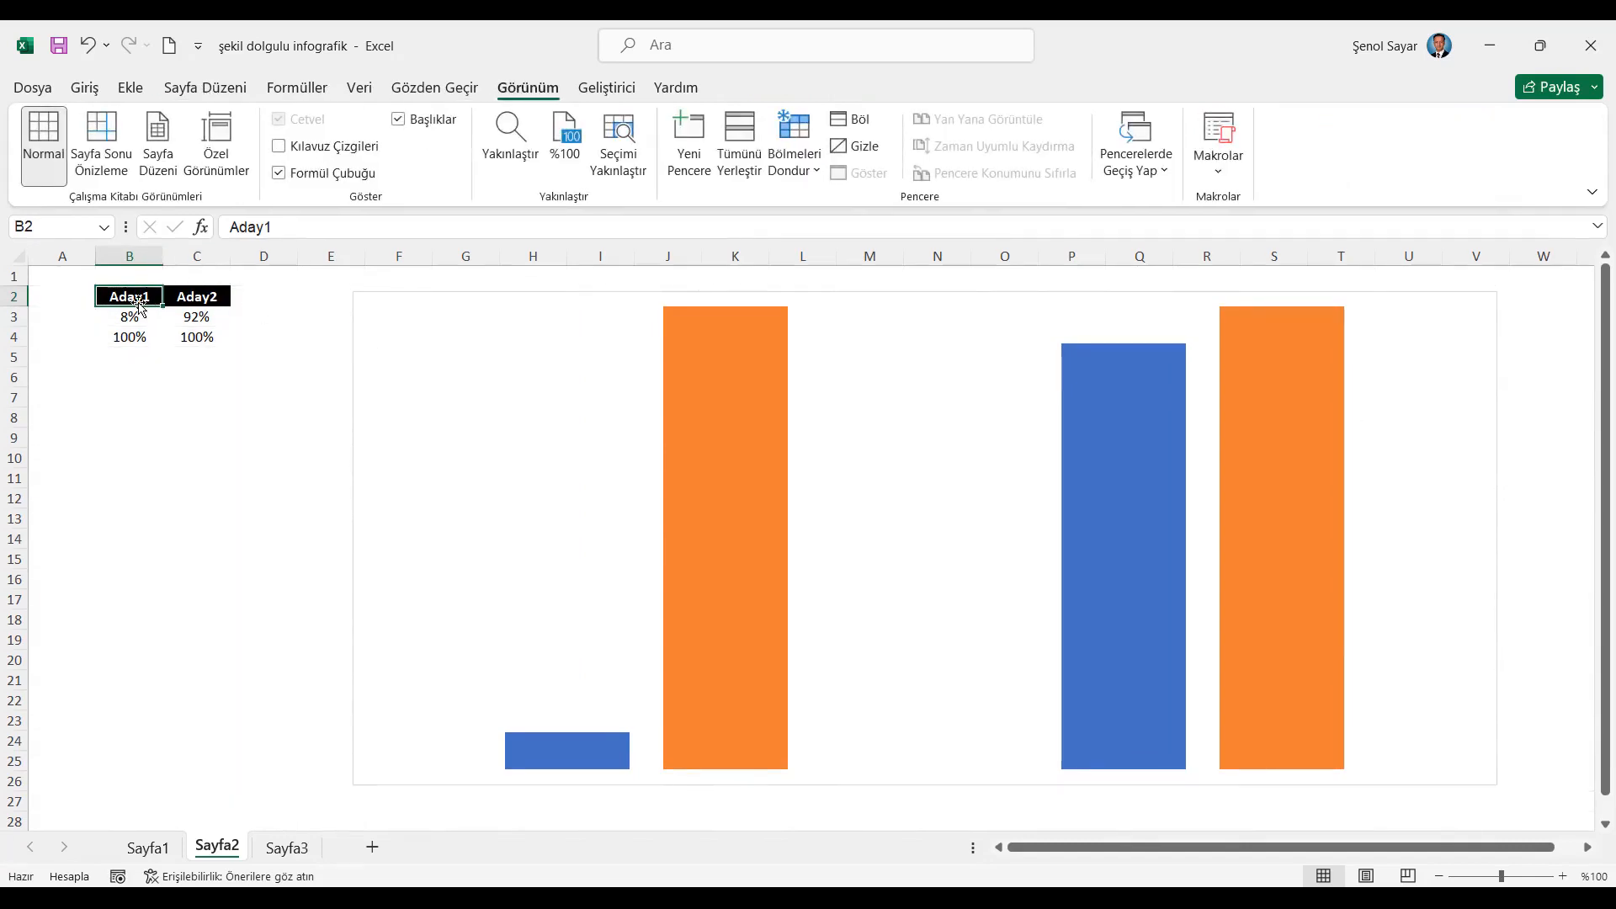
# Remove the fill and the outline from the chart area
pyautogui.click(439, 310)
pyautogui.click(848, 87)
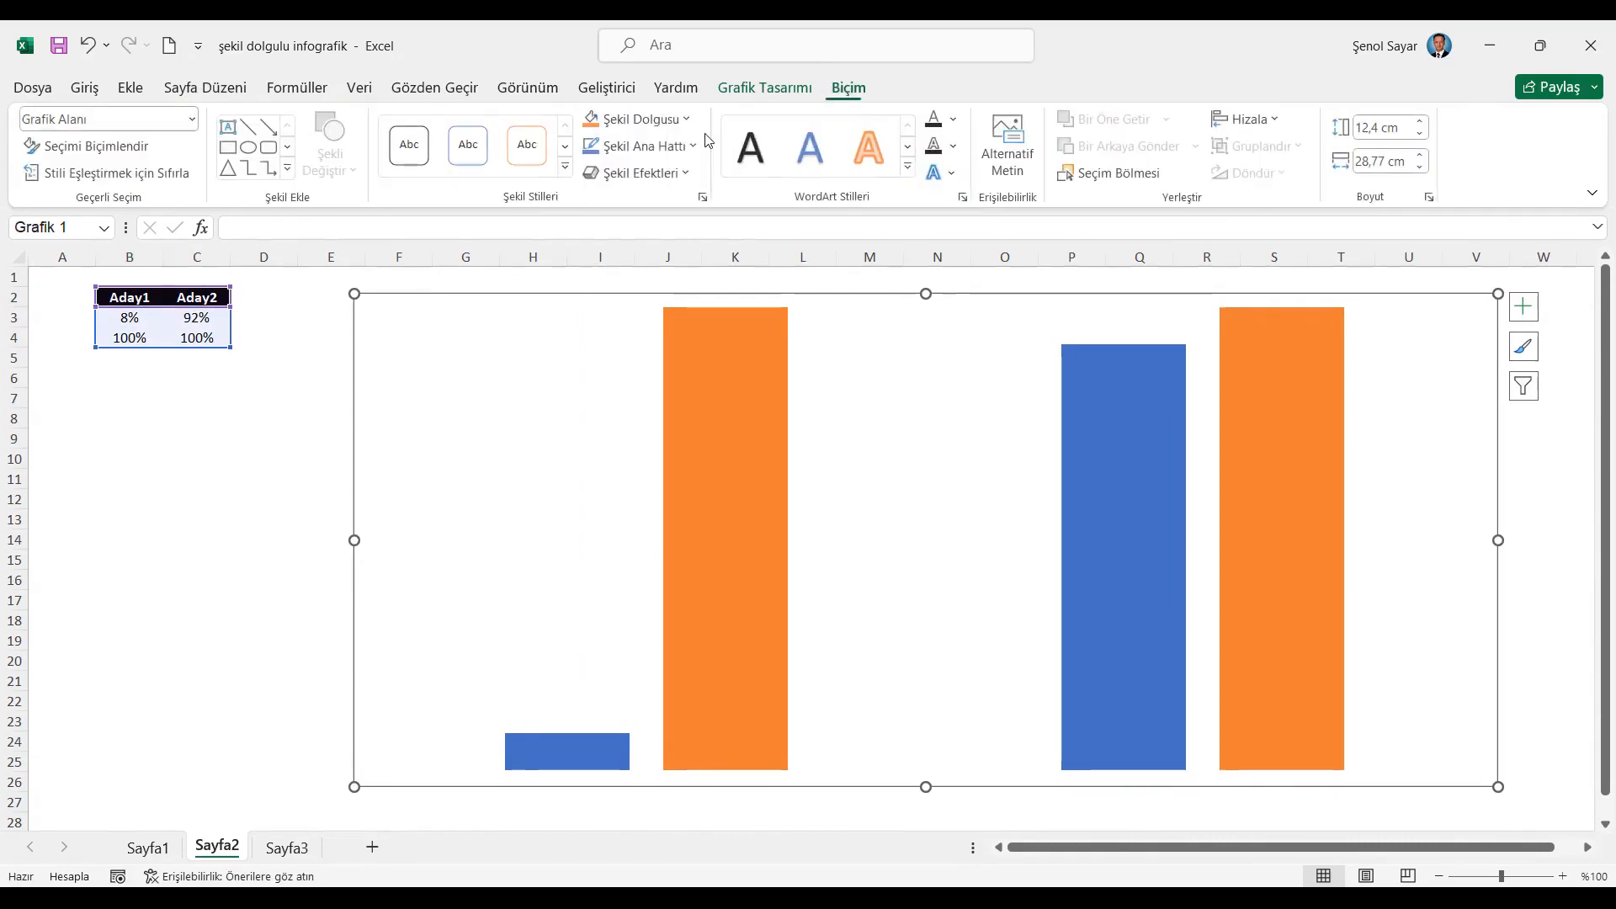
pyautogui.click(642, 126)
pyautogui.click(649, 377)
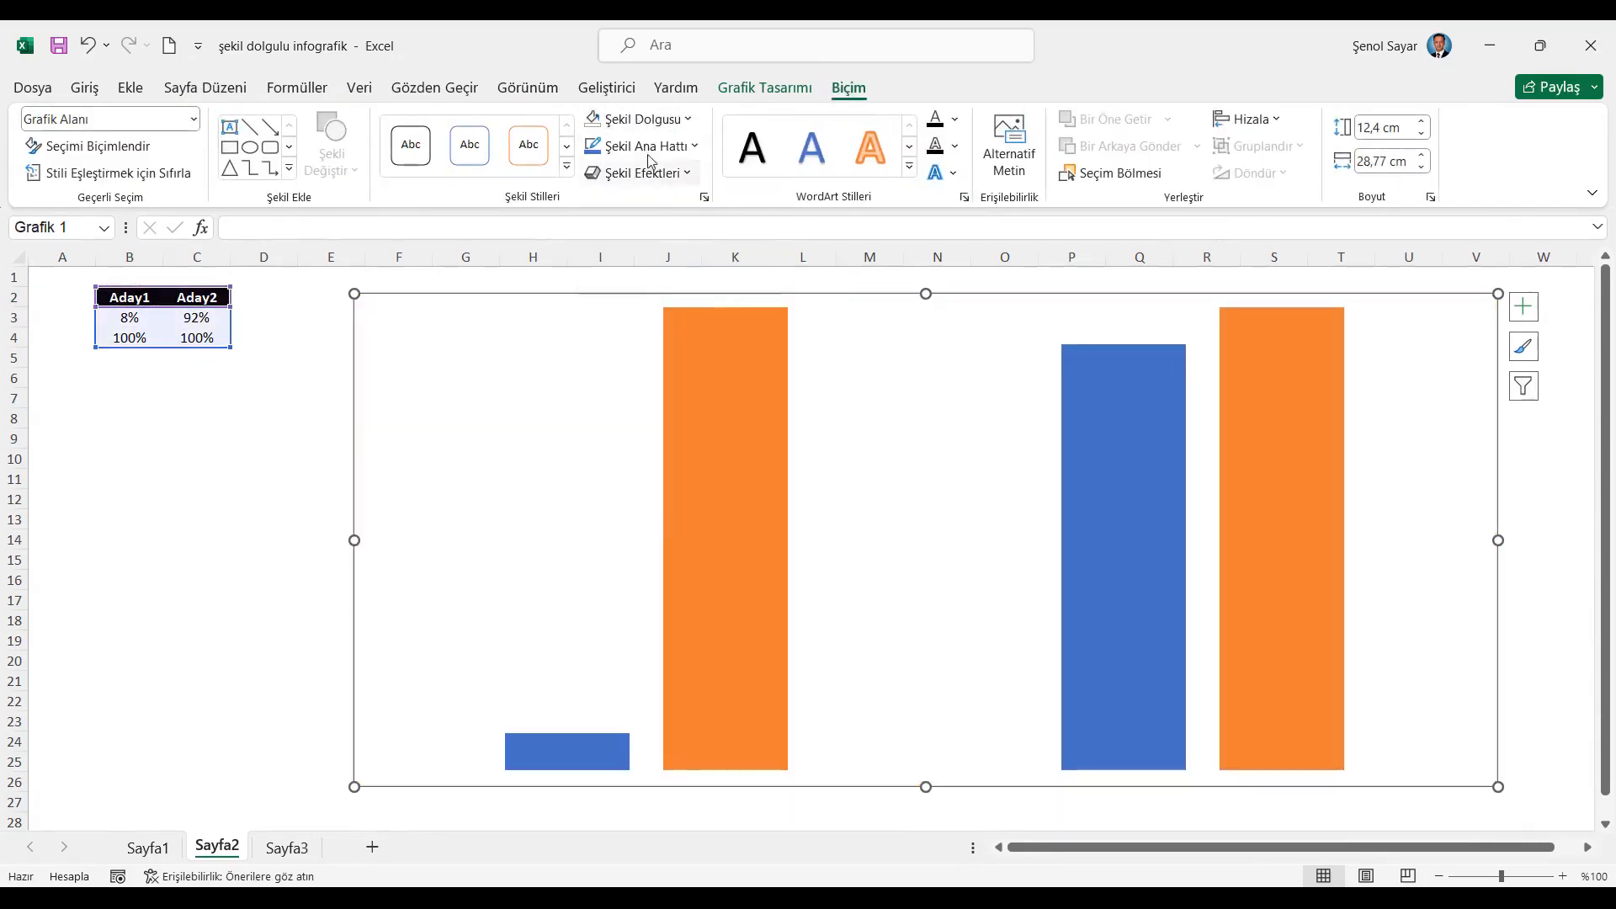
pyautogui.click(644, 145)
pyautogui.click(653, 407)
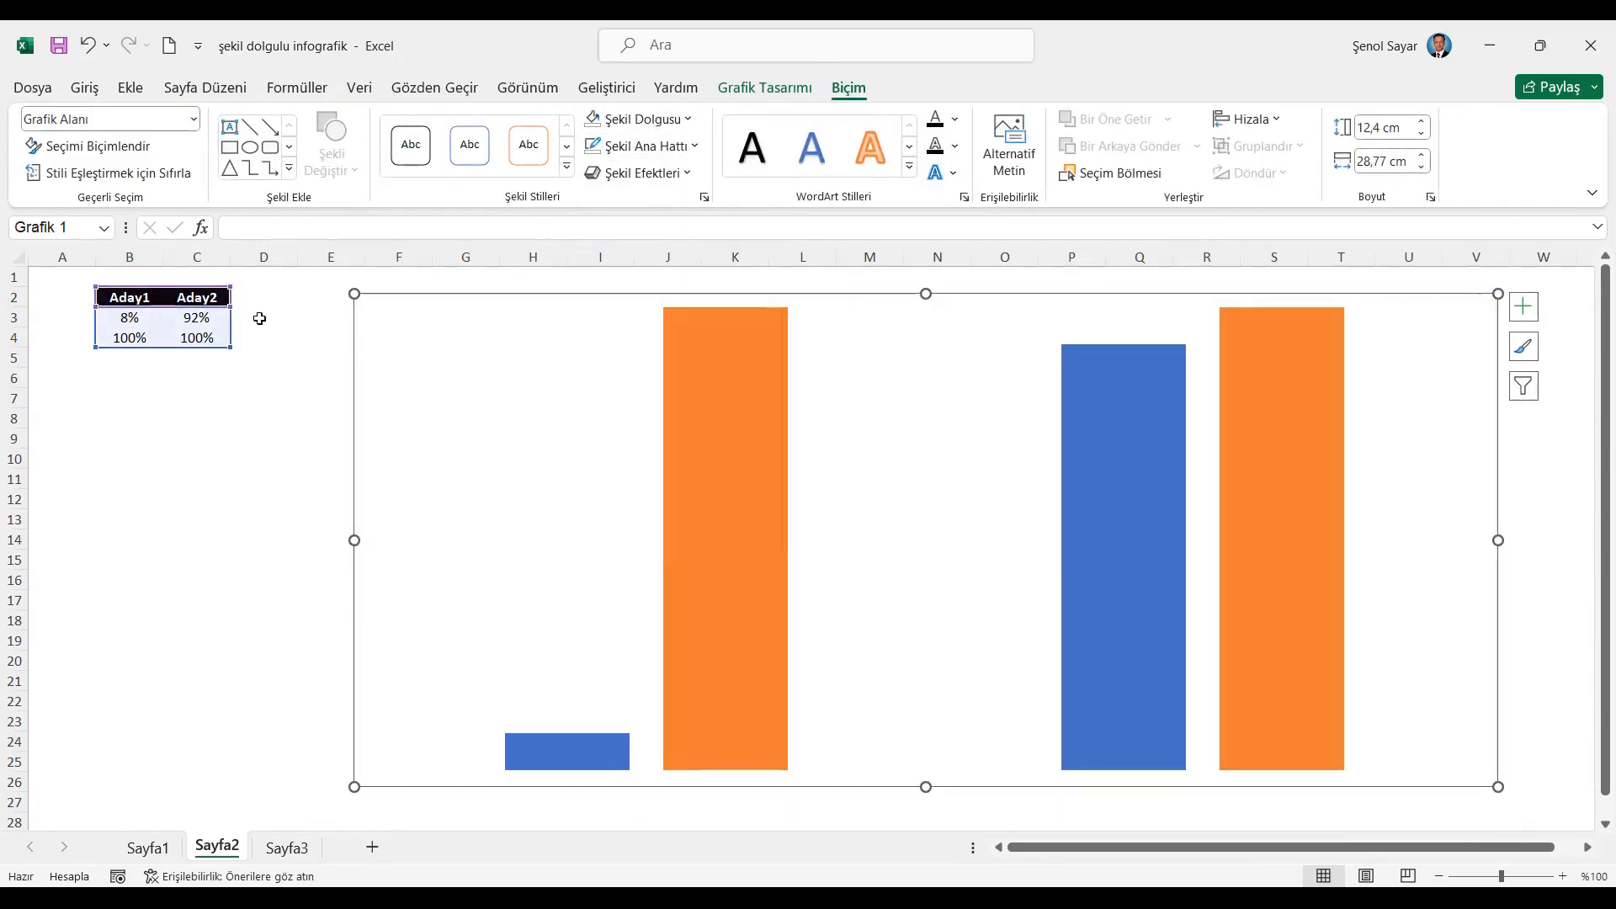
pyautogui.click(137, 296)
# Set the series overlap of the orange 100% columns to 100% and close the series formatting
pyautogui.rightClick(732, 493)
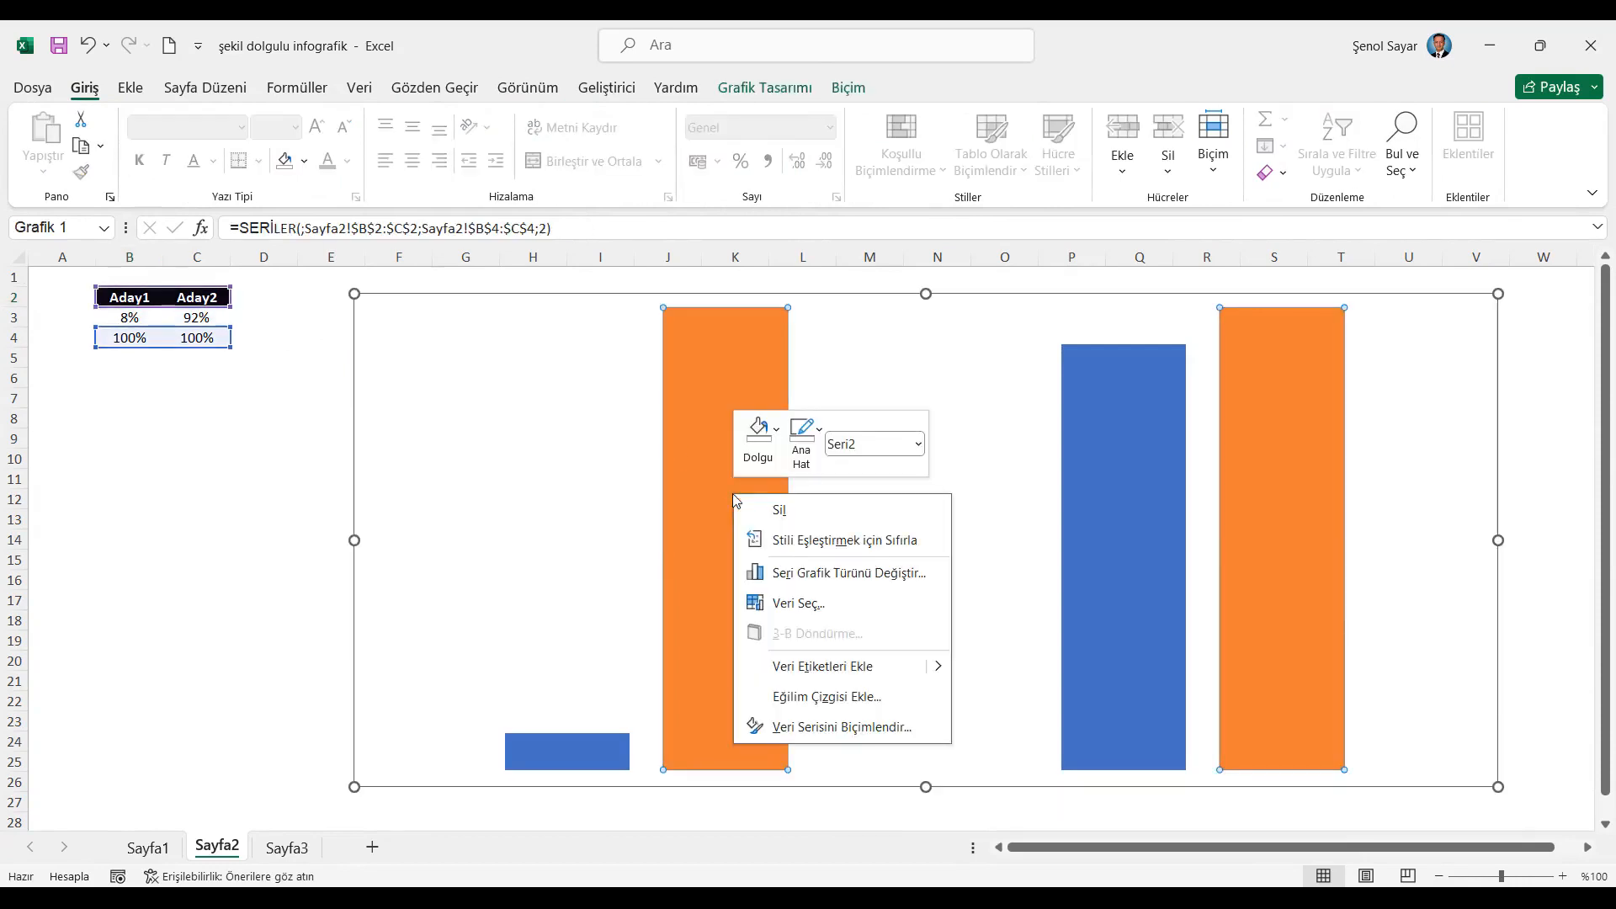
pyautogui.click(802, 725)
pyautogui.moveTo(1545, 497); pyautogui.dragTo(1499, 502)
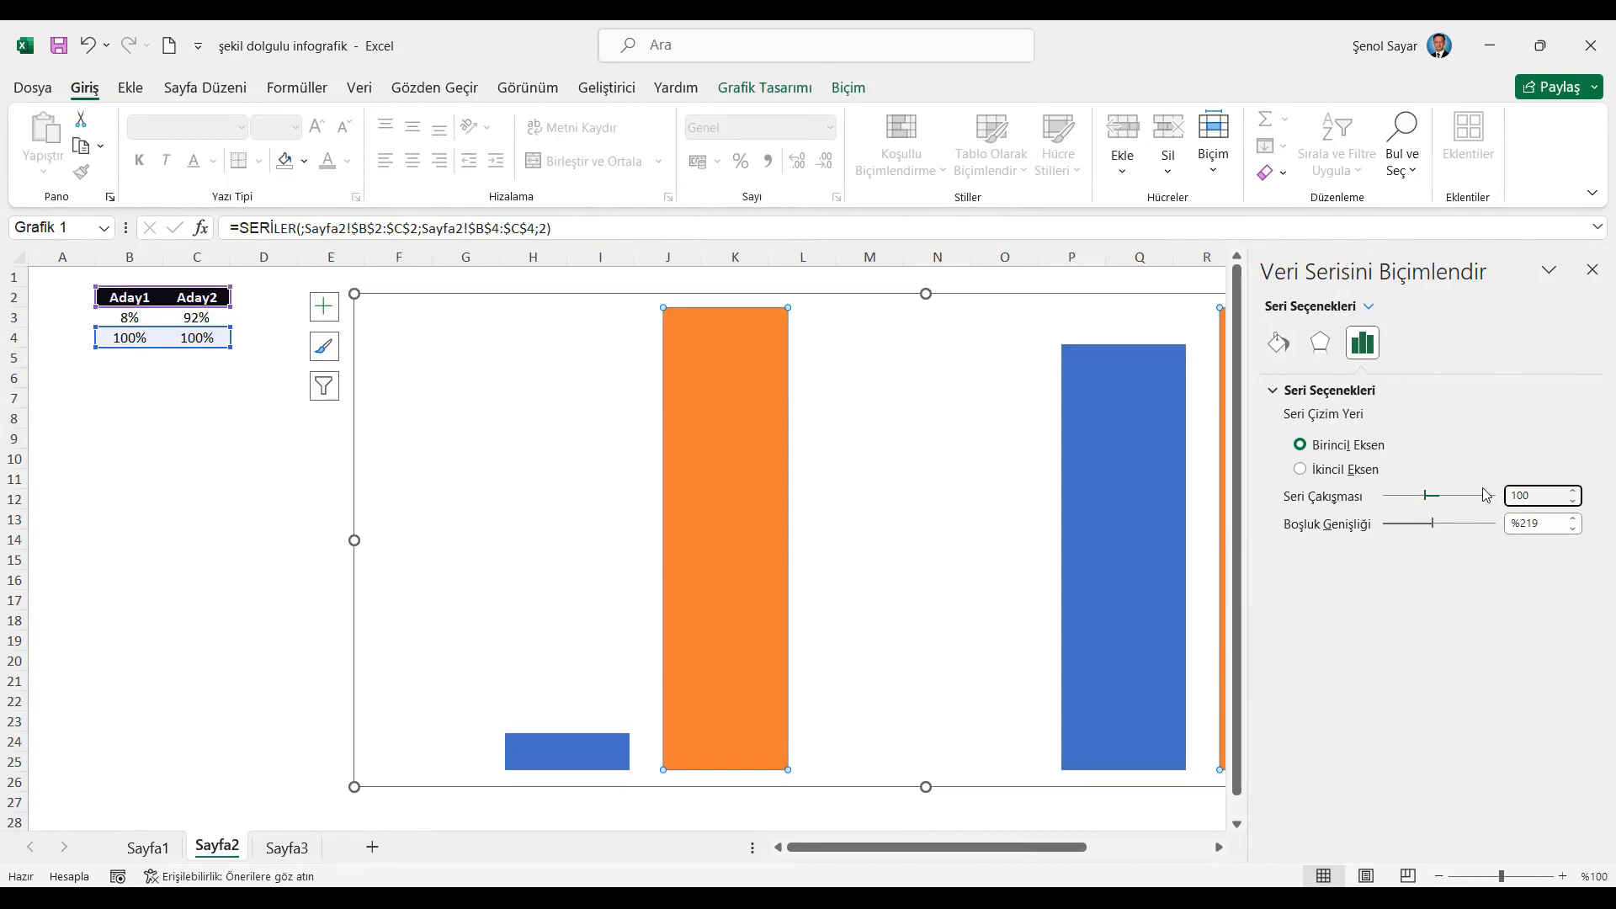
pyautogui.press('Tab')
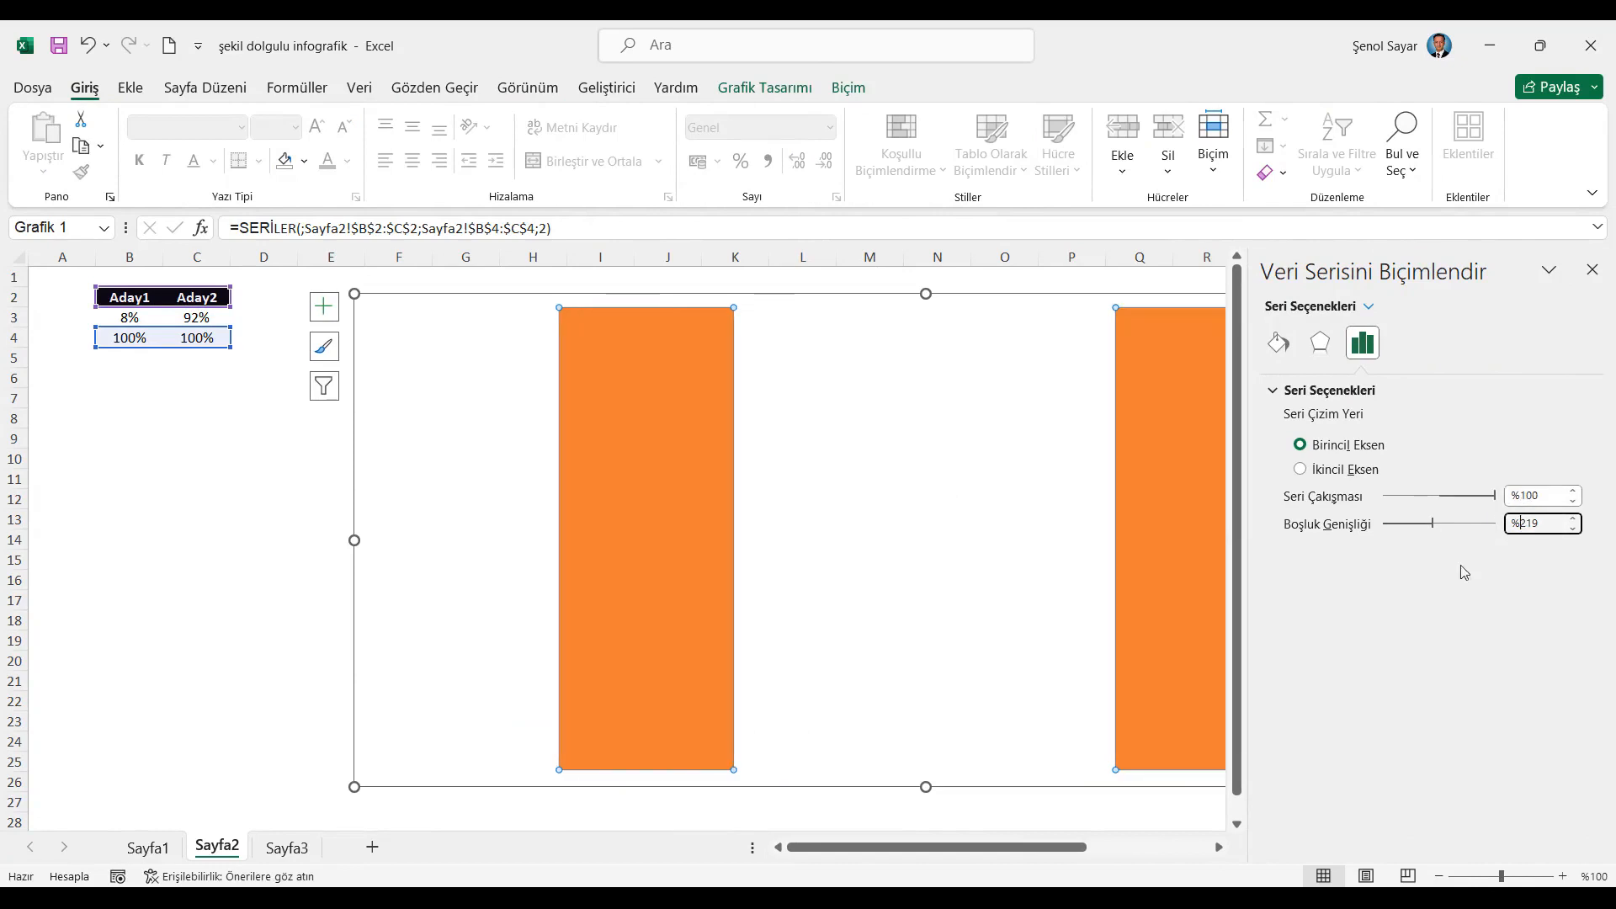
pyautogui.click(1592, 269)
pyautogui.click(141, 298)
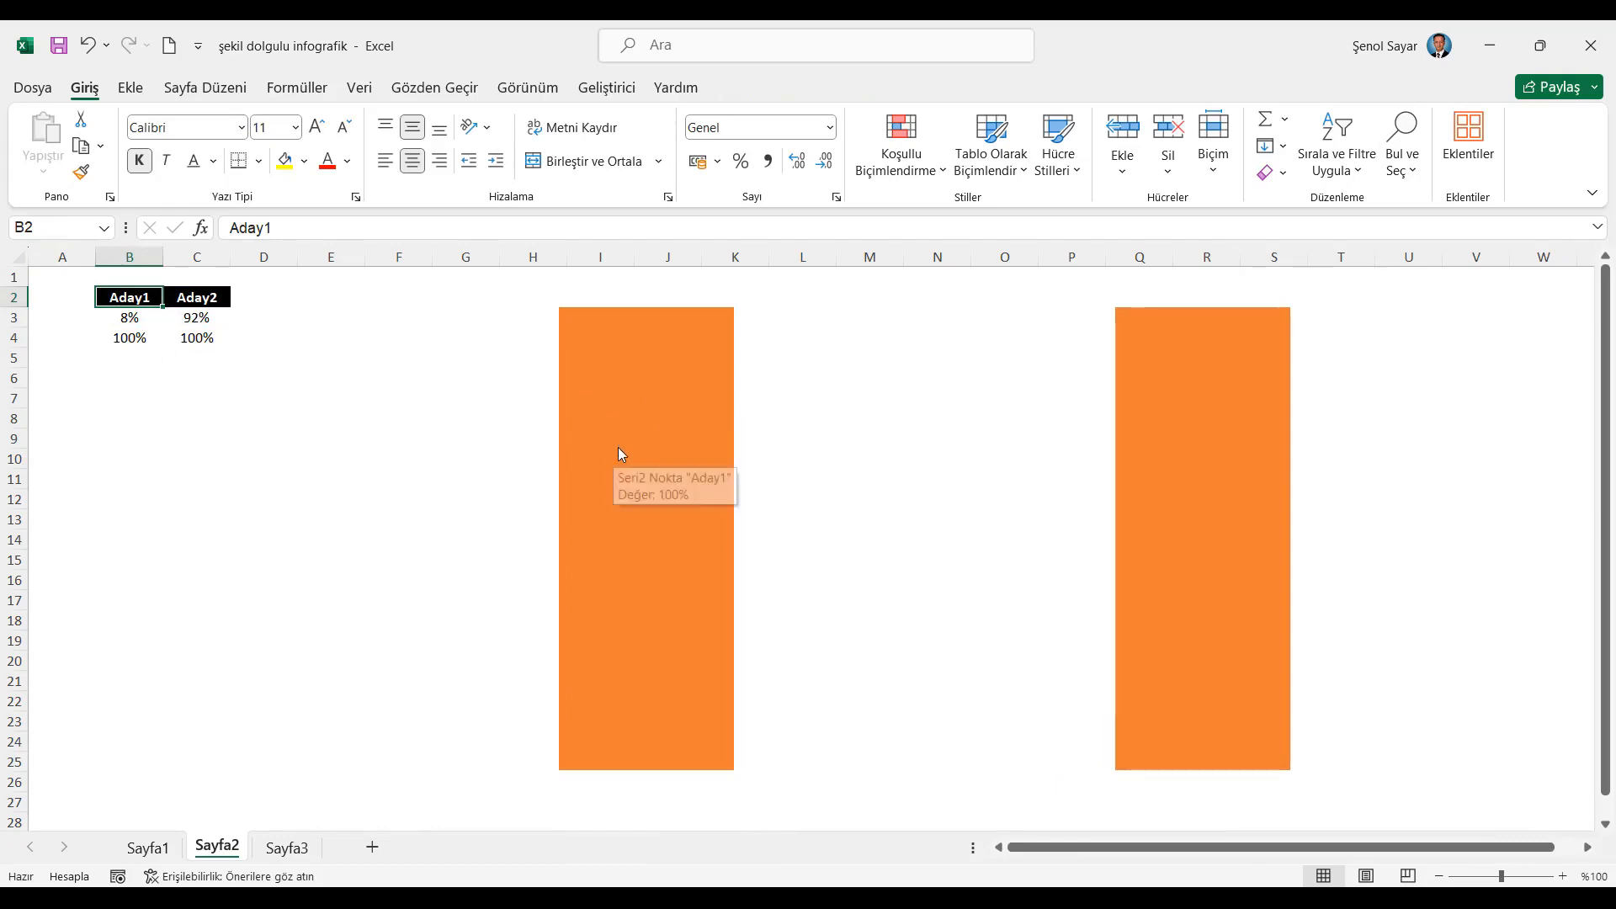
# Reorder the chart's data series so Seri1 comes after Seri2, placing the blue percentage columns in front of the orange ones
pyautogui.click(712, 308)
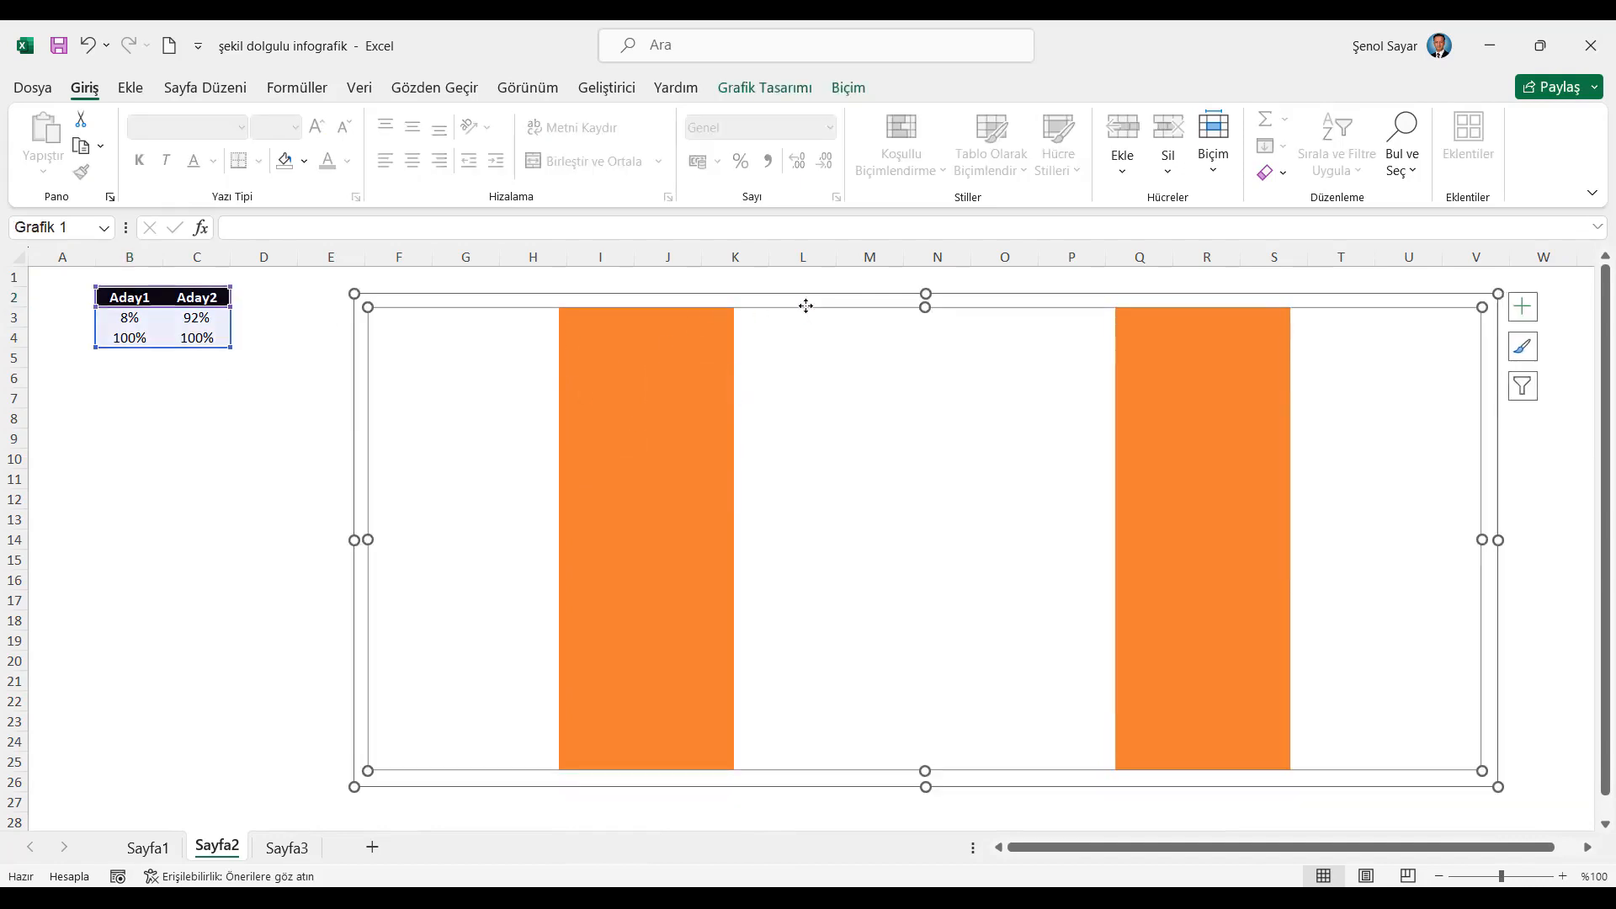
pyautogui.click(804, 91)
pyautogui.click(1093, 147)
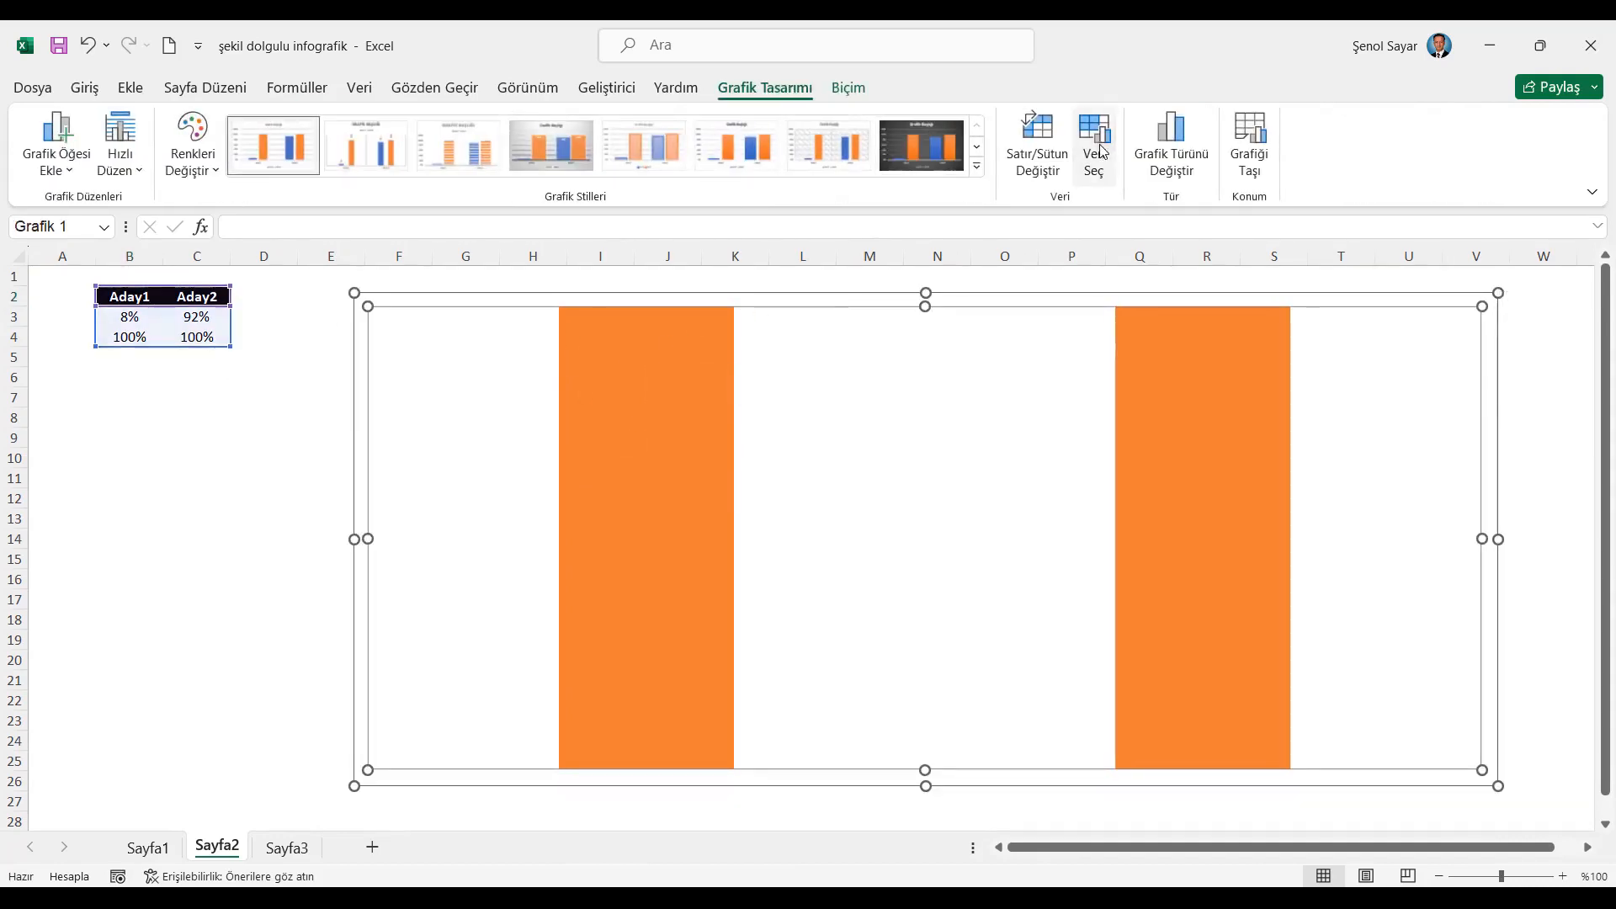
pyautogui.click(861, 658)
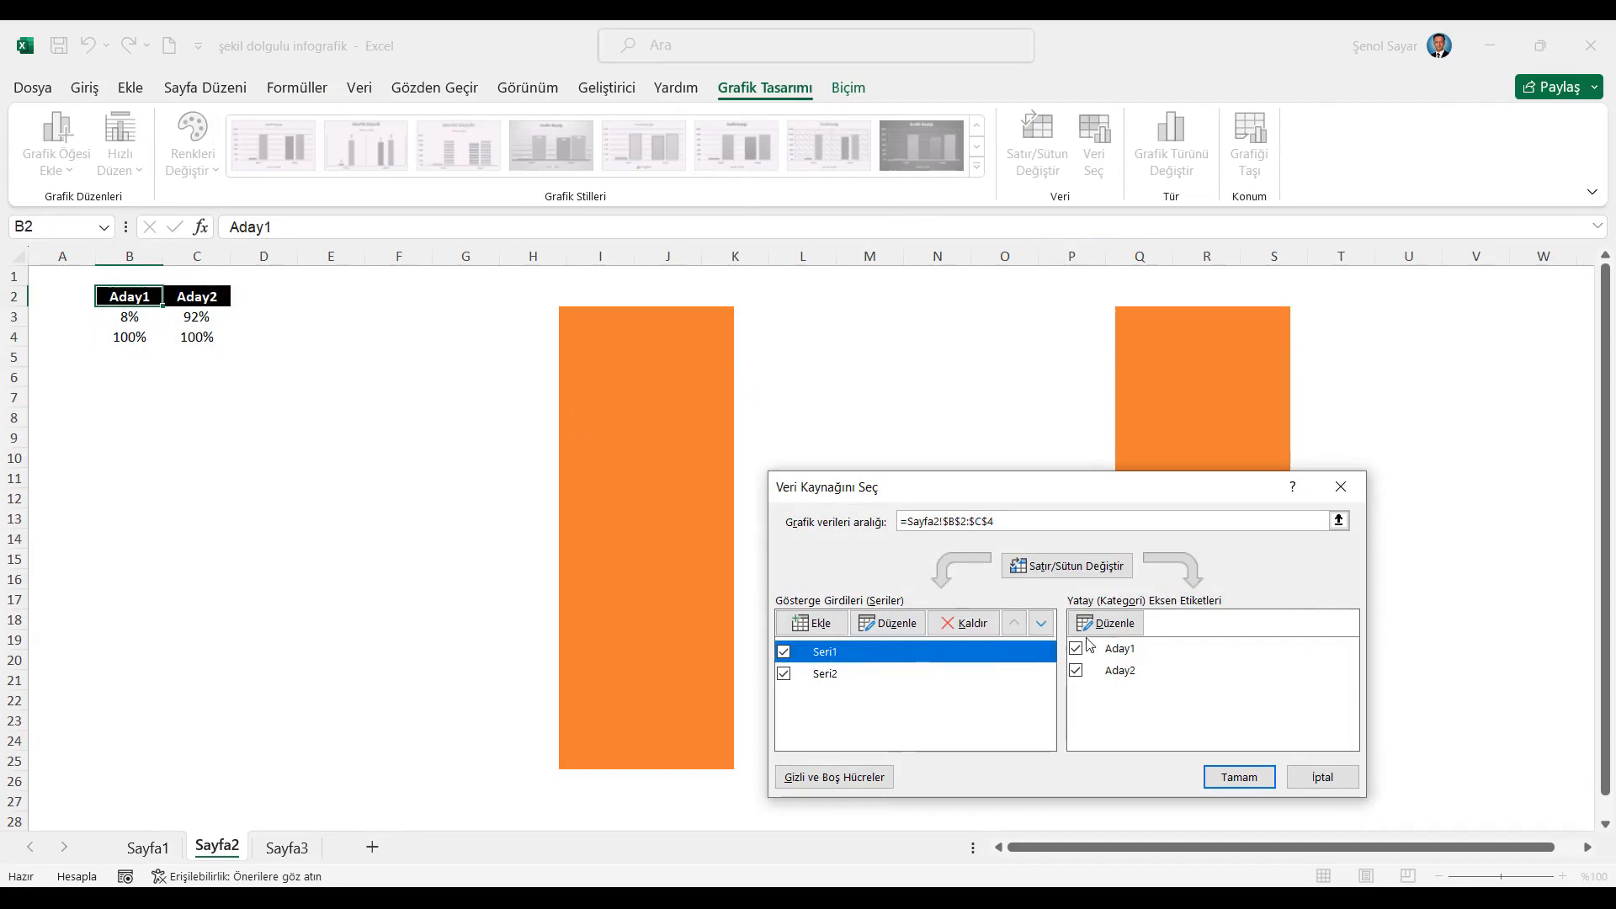
pyautogui.click(1041, 622)
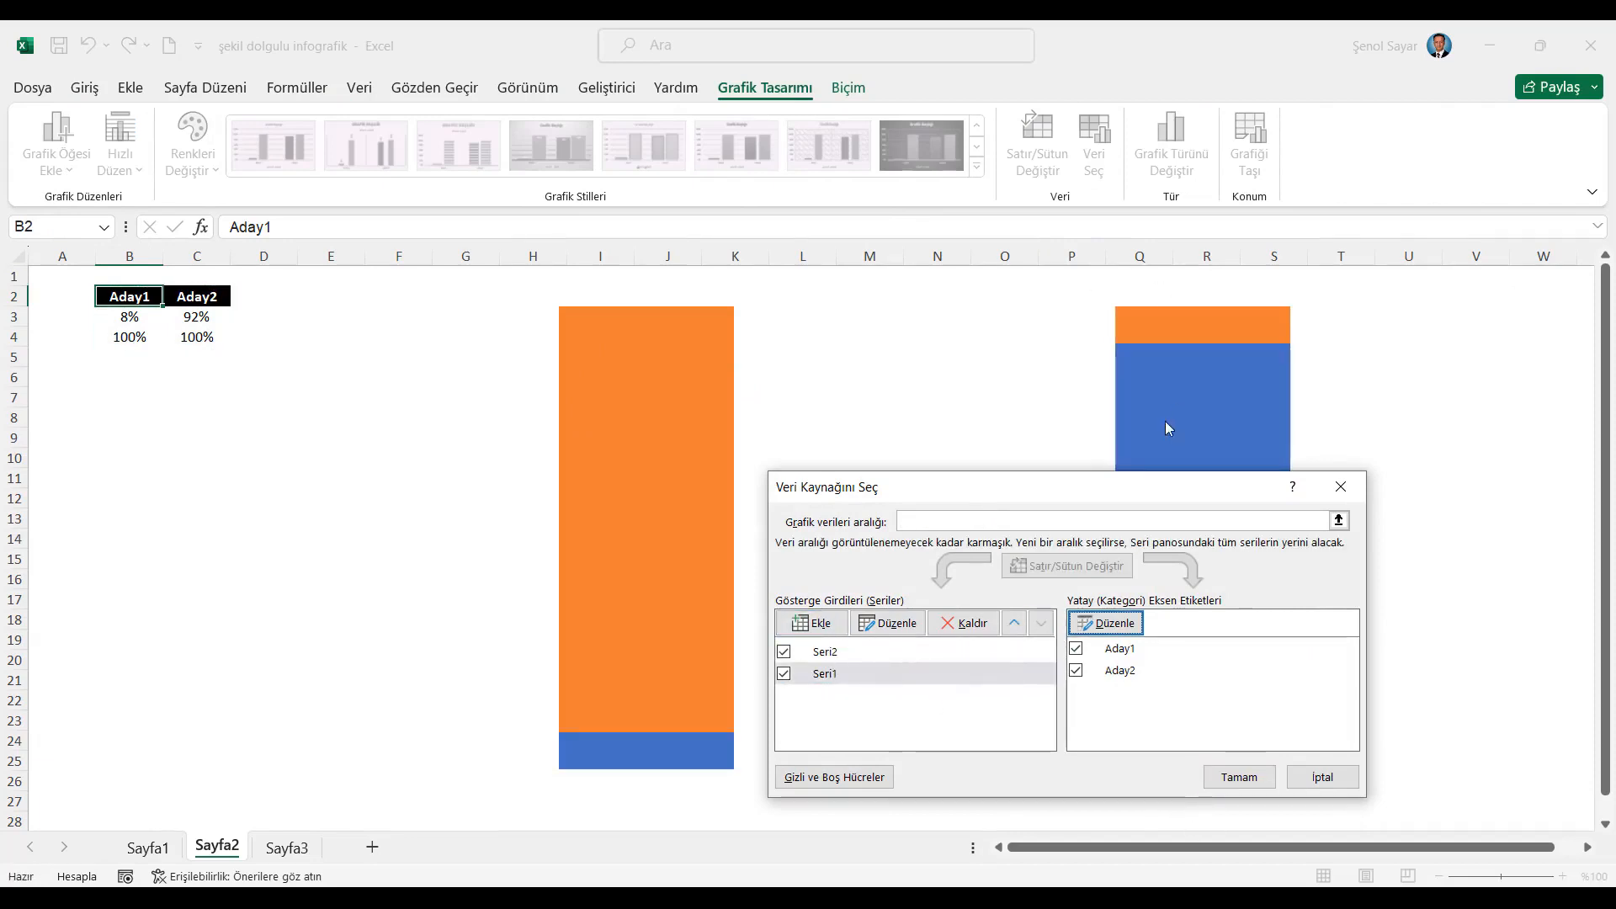
pyautogui.click(1239, 776)
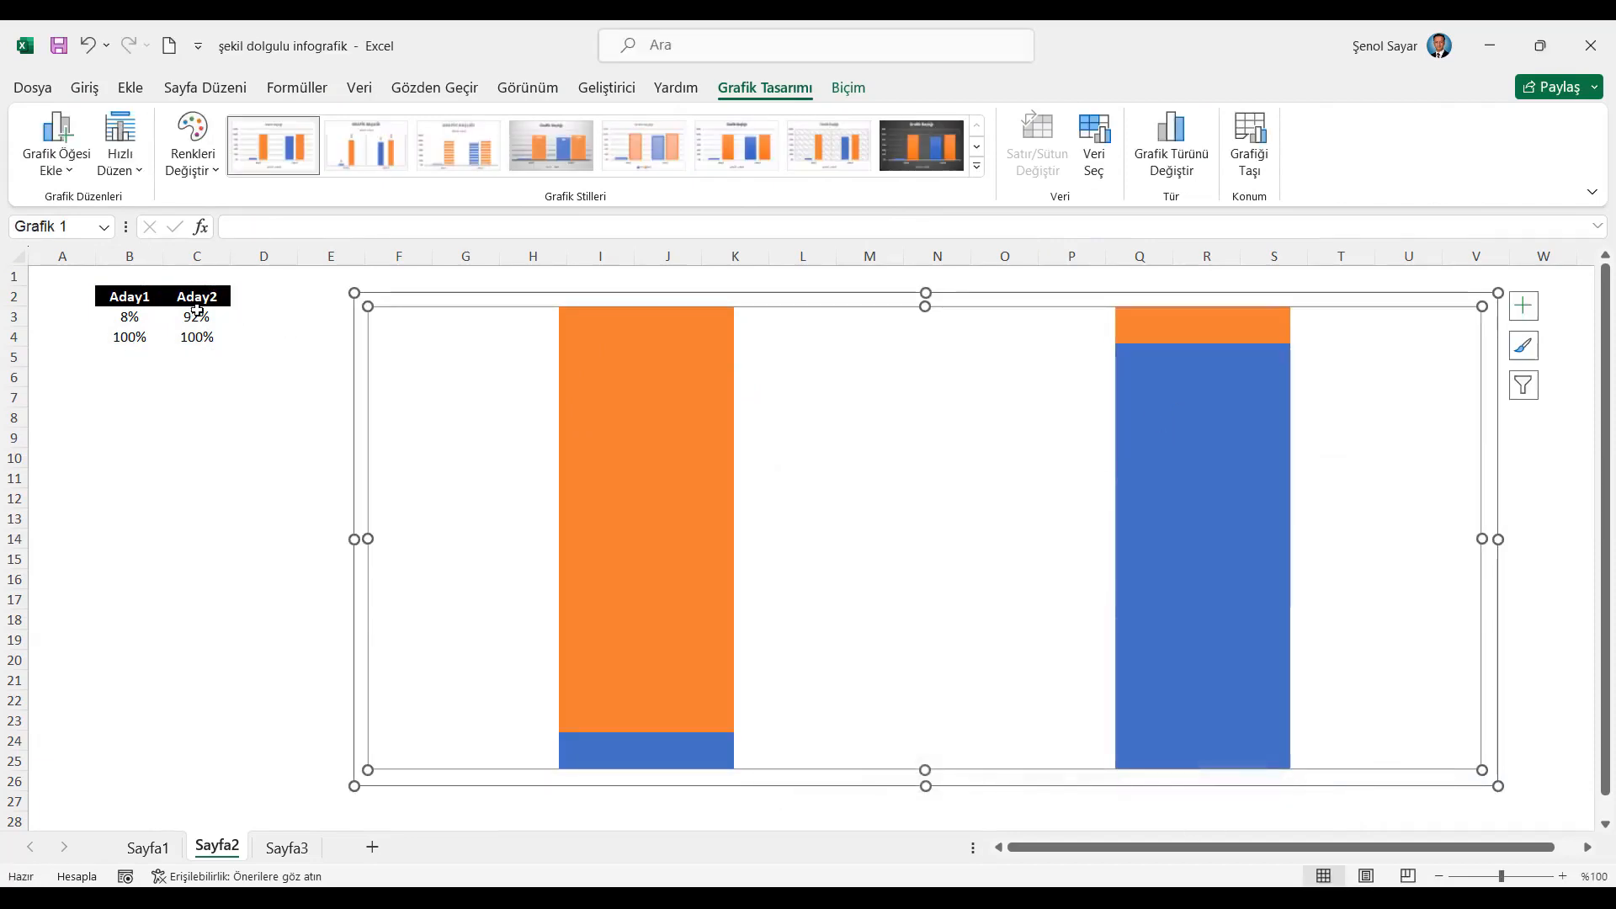
pyautogui.click(145, 299)
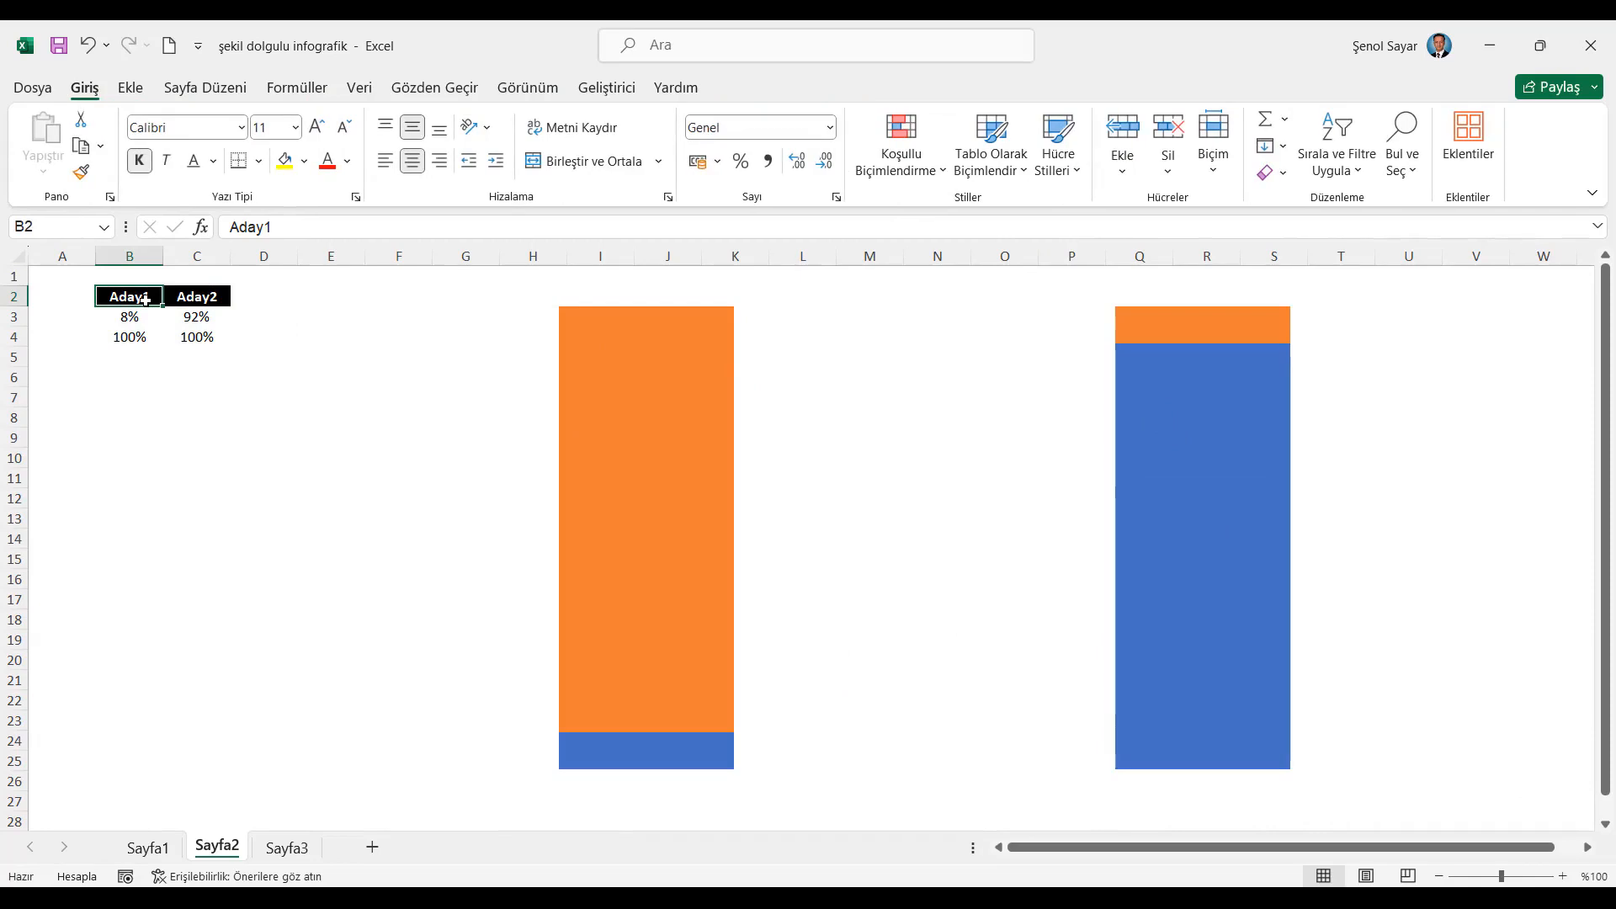
# Open the stock icon library and display the "kişiler" (people) category
pyautogui.click(133, 89)
pyautogui.click(333, 147)
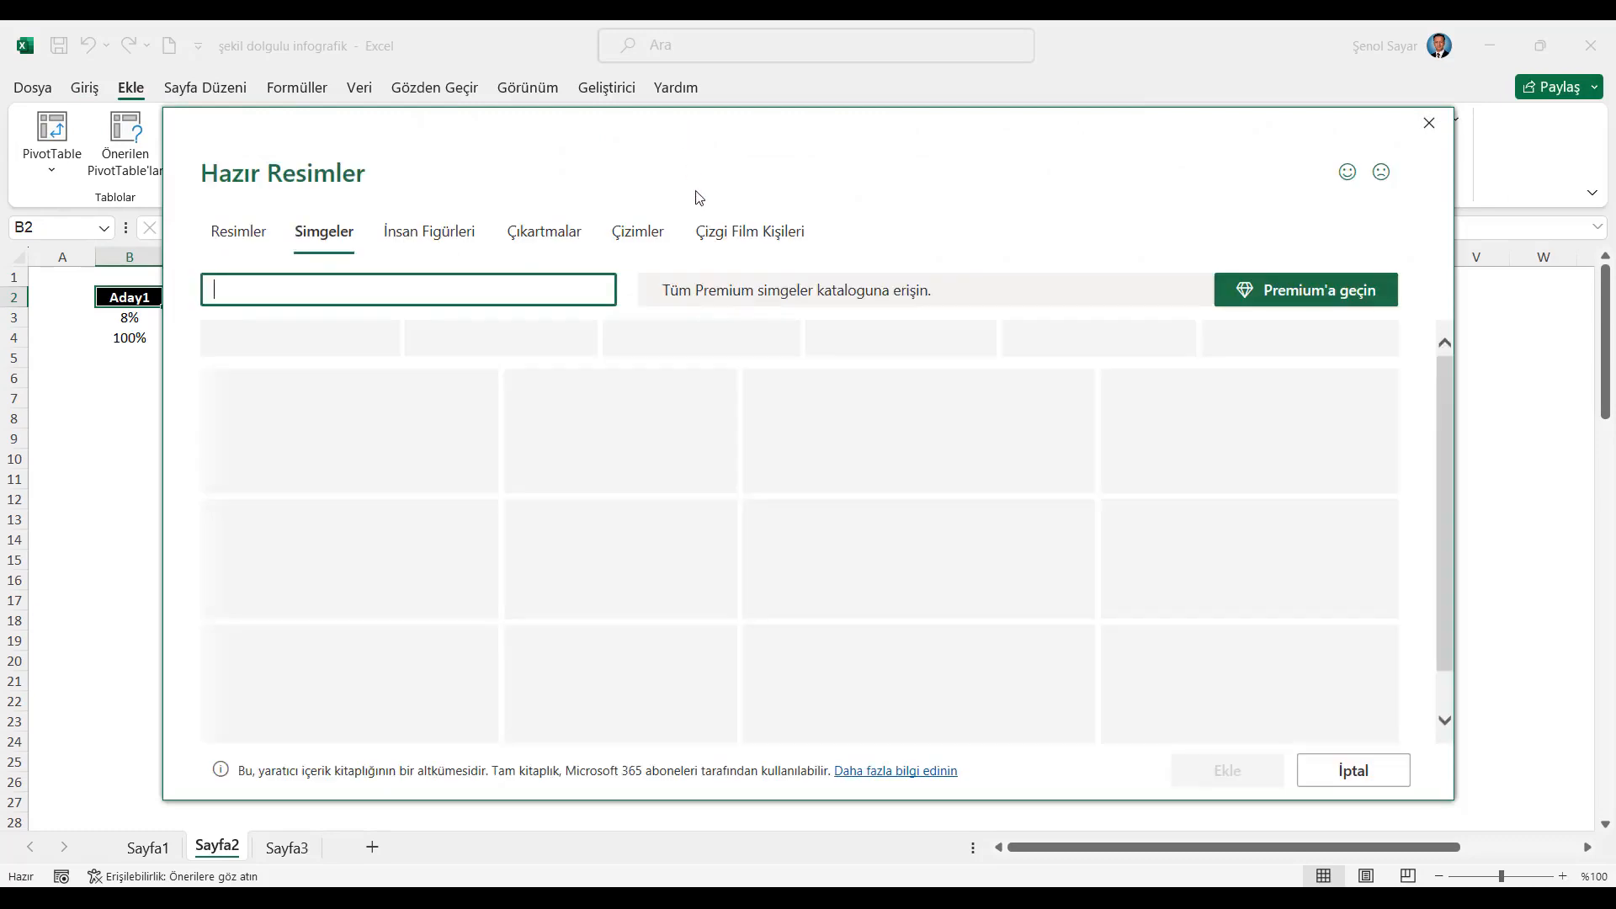
pyautogui.moveTo(676, 140); pyautogui.dragTo(789, 288)
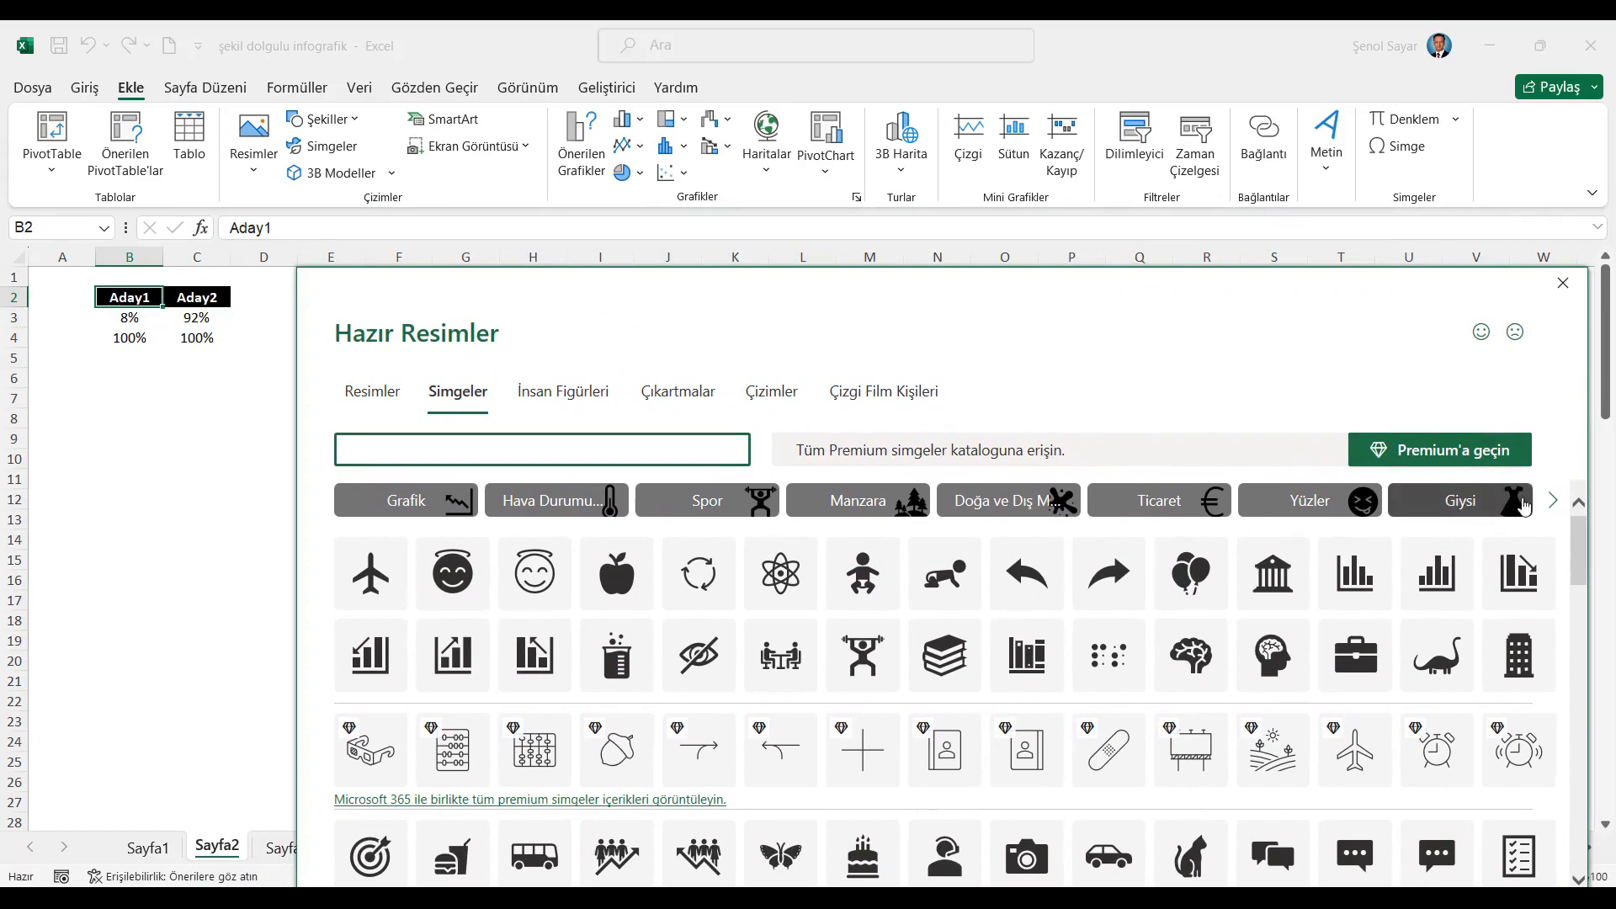
pyautogui.click(1553, 502)
pyautogui.click(1553, 505)
pyautogui.click(1553, 505)
pyautogui.click(1553, 505)
pyautogui.click(1553, 505)
pyautogui.click(1552, 505)
pyautogui.click(1552, 505)
pyautogui.click(1553, 505)
pyautogui.click(1147, 502)
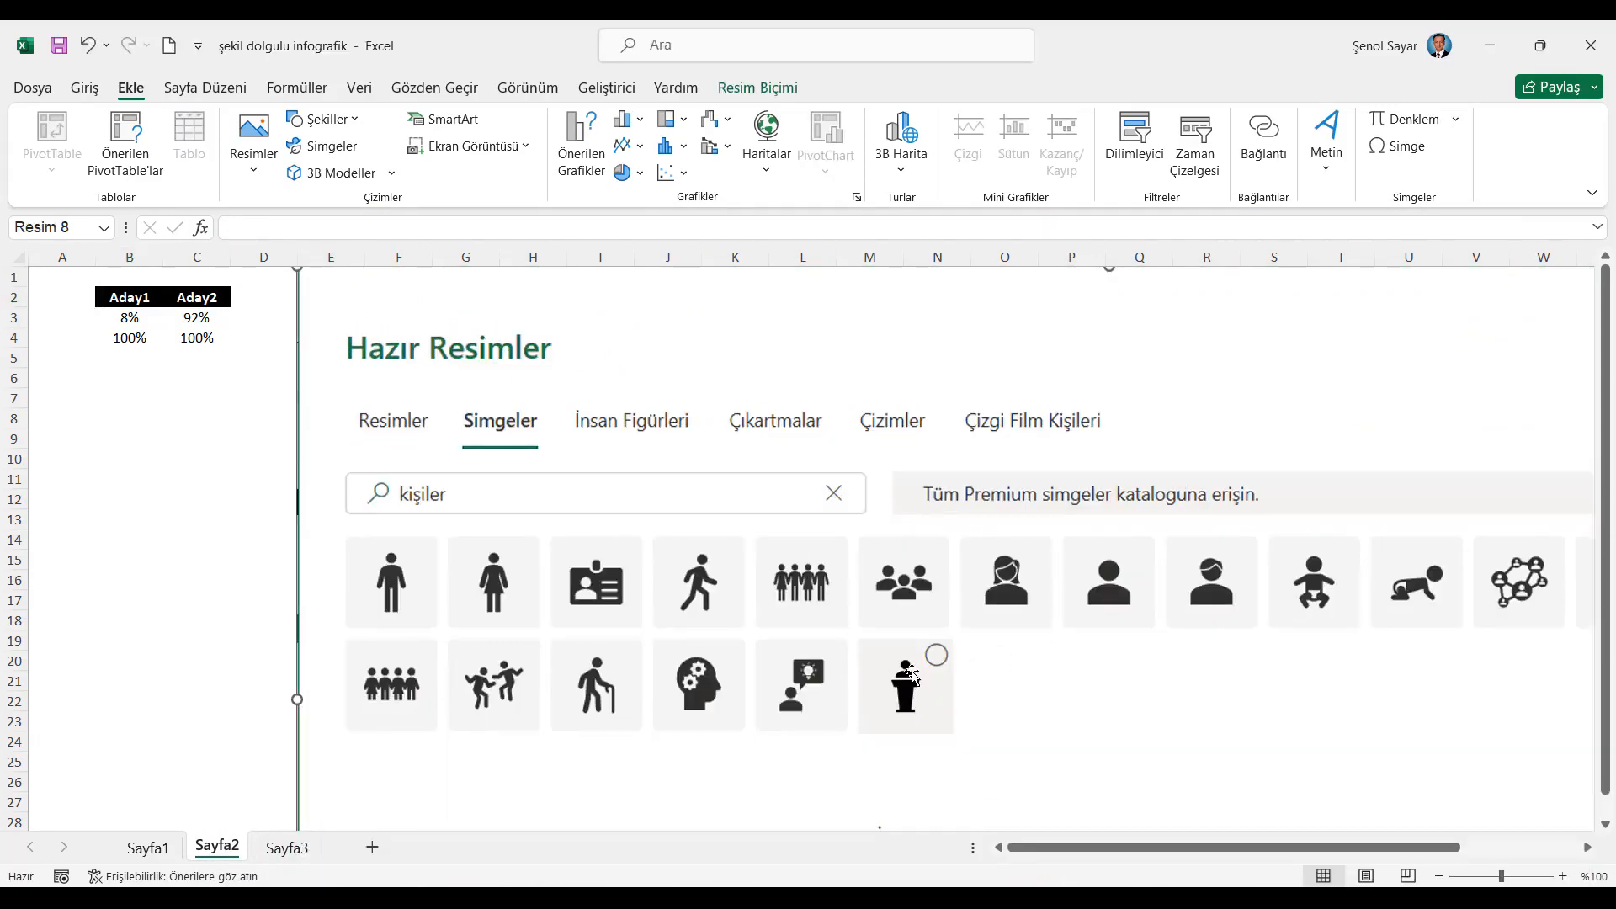
# Insert the icon of a speaker behind a lectern and place it below the table, around rows 8 to 10
pyautogui.click(911, 673)
pyautogui.scroll(-6, 956, 668)
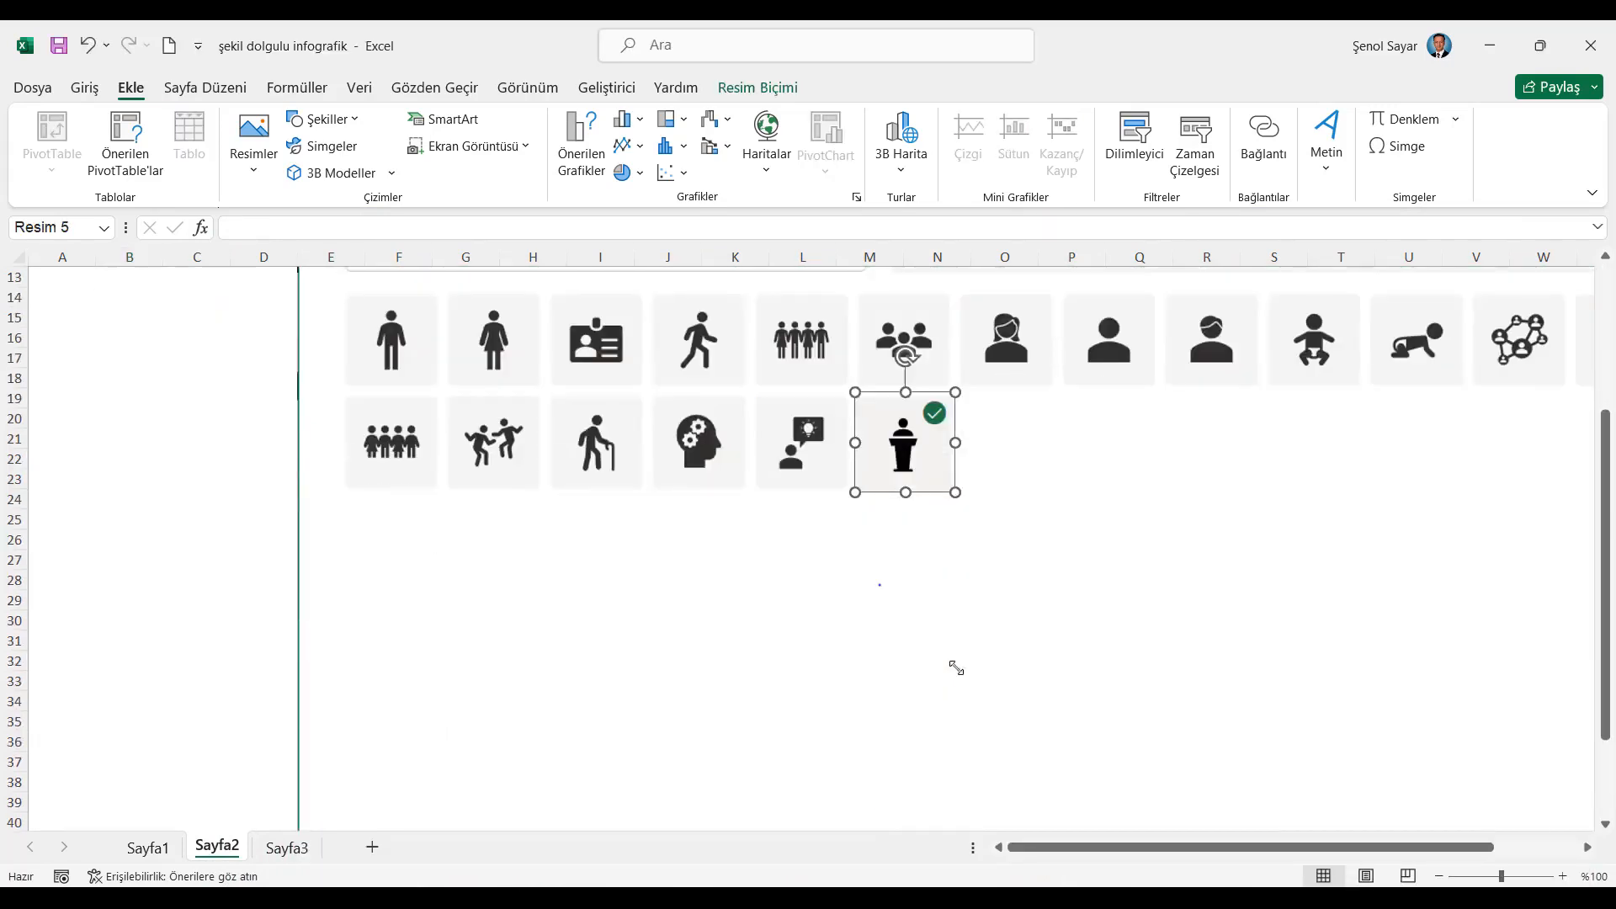
pyautogui.moveTo(1069, 840); pyautogui.dragTo(1153, 840)
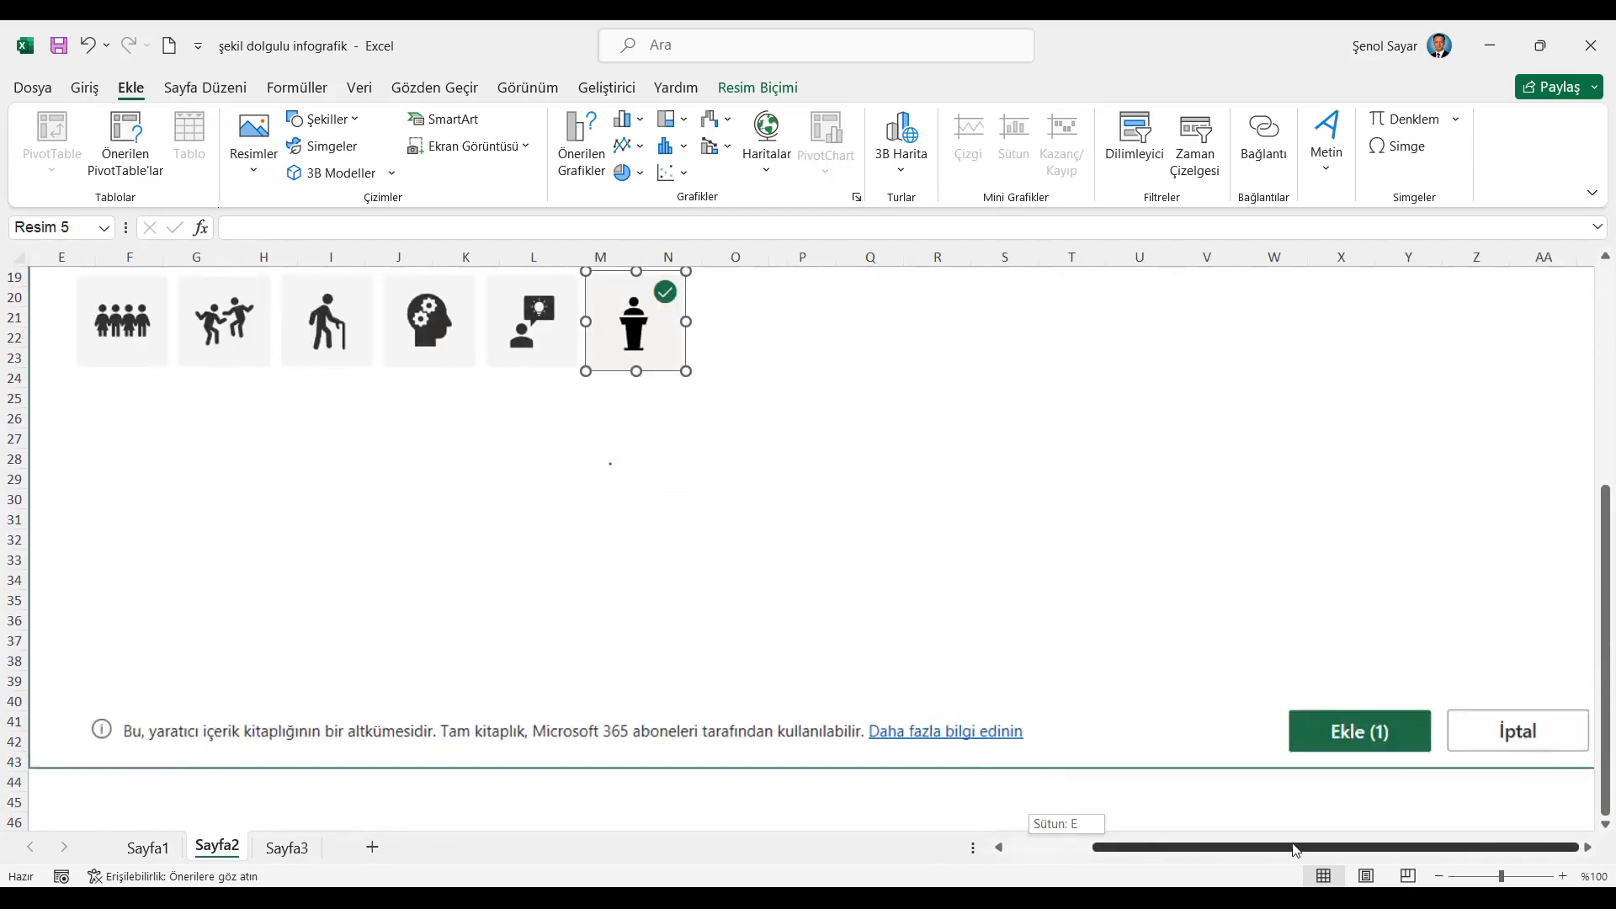
pyautogui.click(1327, 729)
pyautogui.click(999, 848)
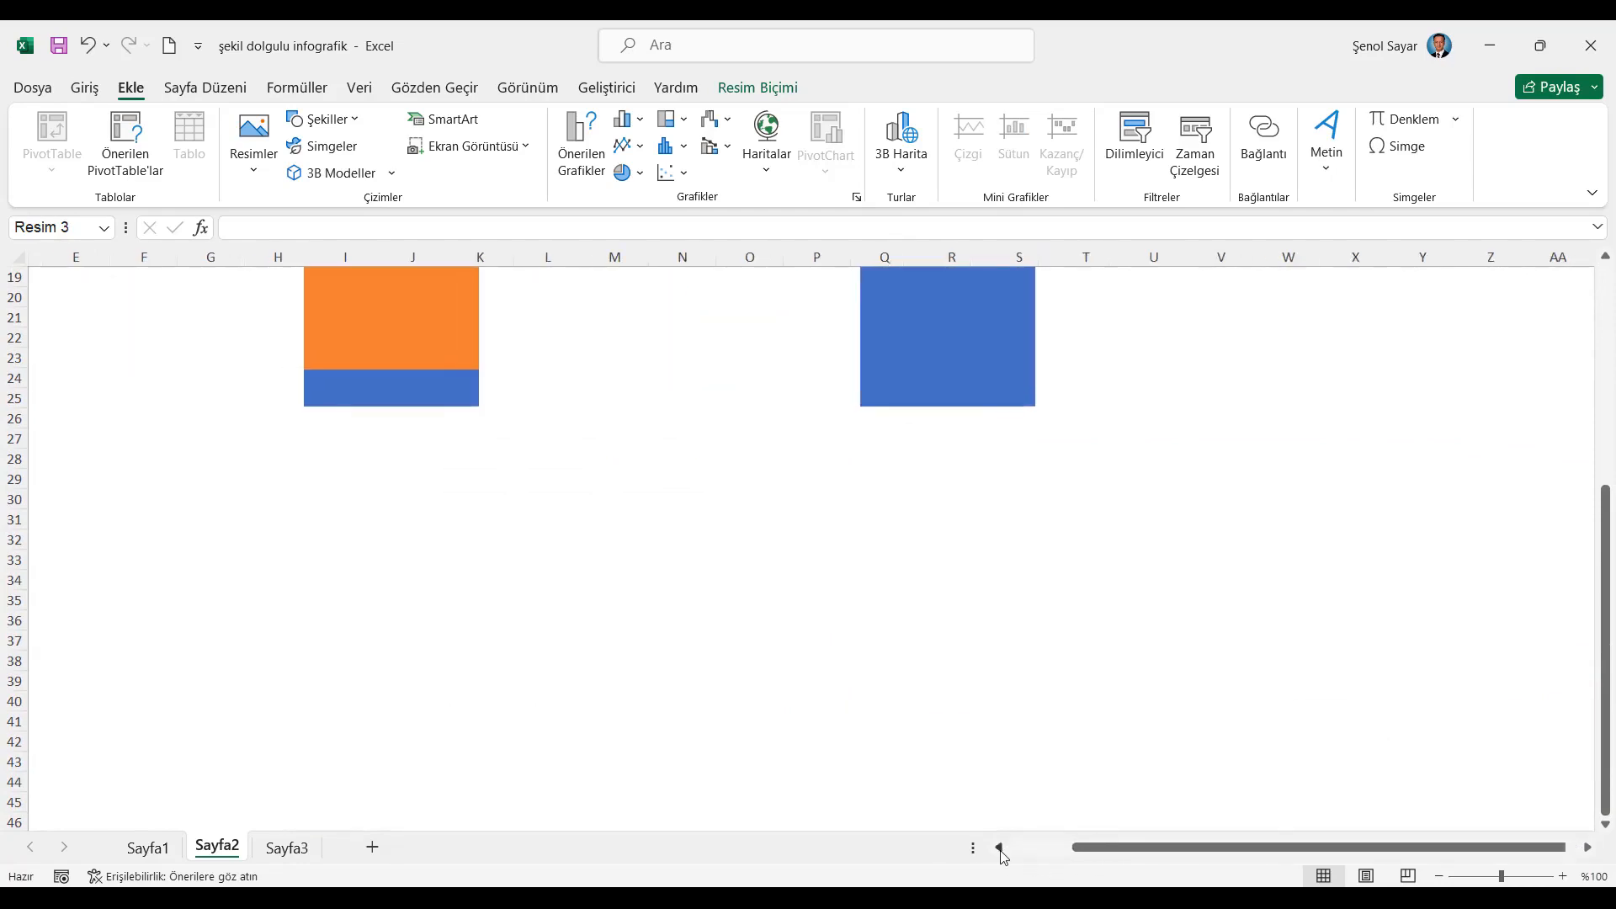
pyautogui.scroll(6, 218, 455)
pyautogui.scroll(1, 218, 455)
pyautogui.moveTo(134, 333); pyautogui.dragTo(157, 438)
pyautogui.click(134, 301)
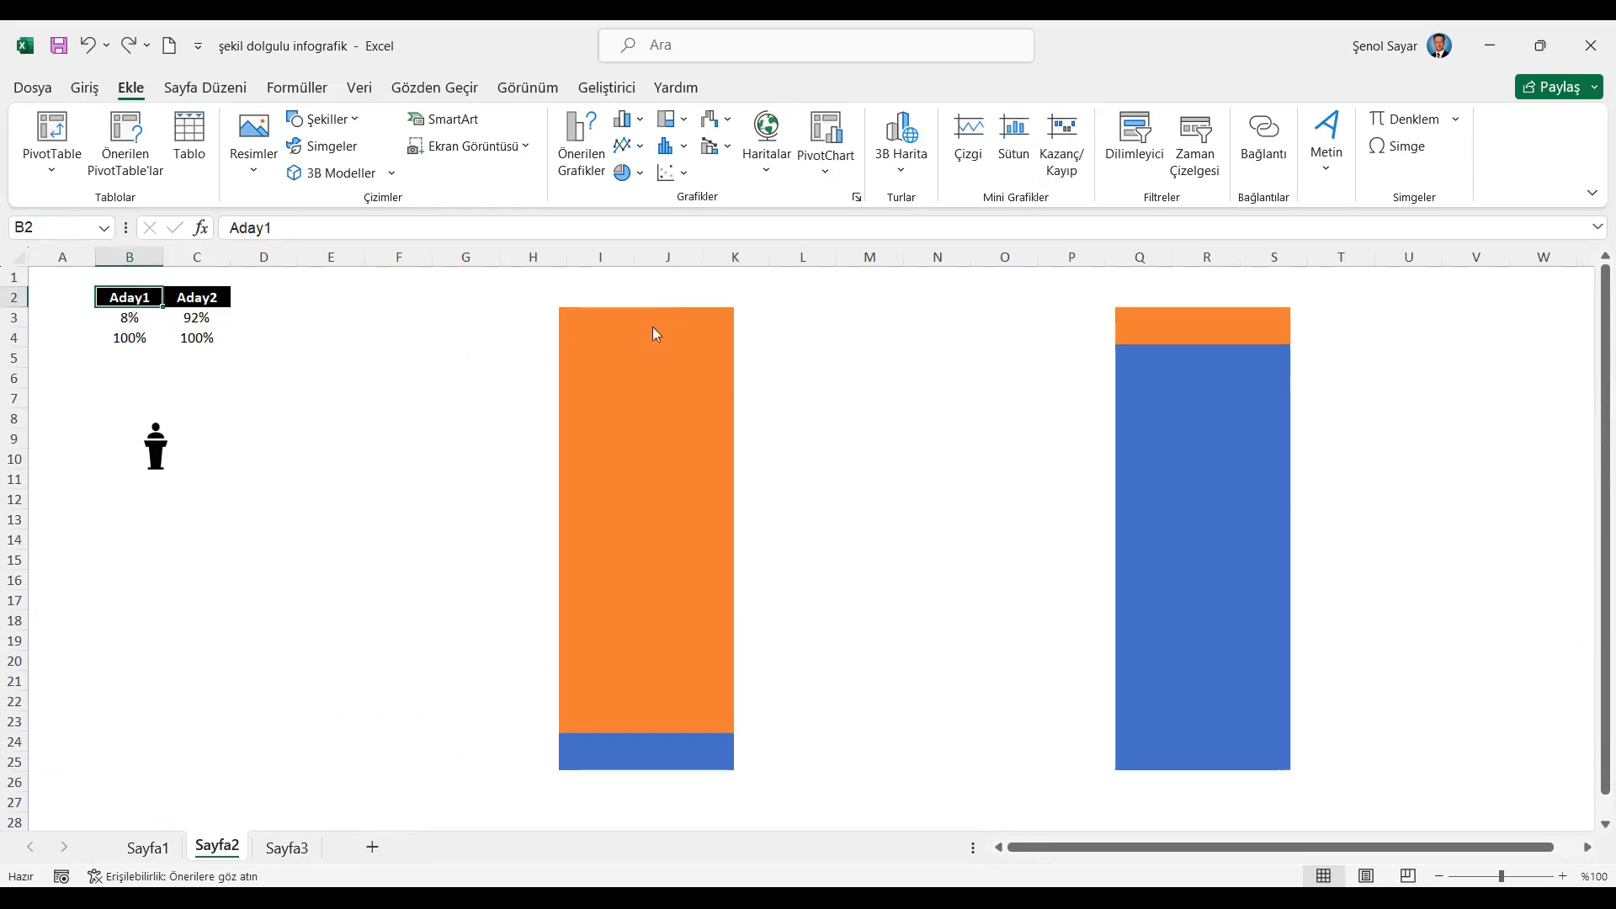
# Move the speaker icon onto the Aday1 column and enlarge it to reach from about row 2 to row 22
pyautogui.moveTo(157, 454); pyautogui.dragTo(727, 599)
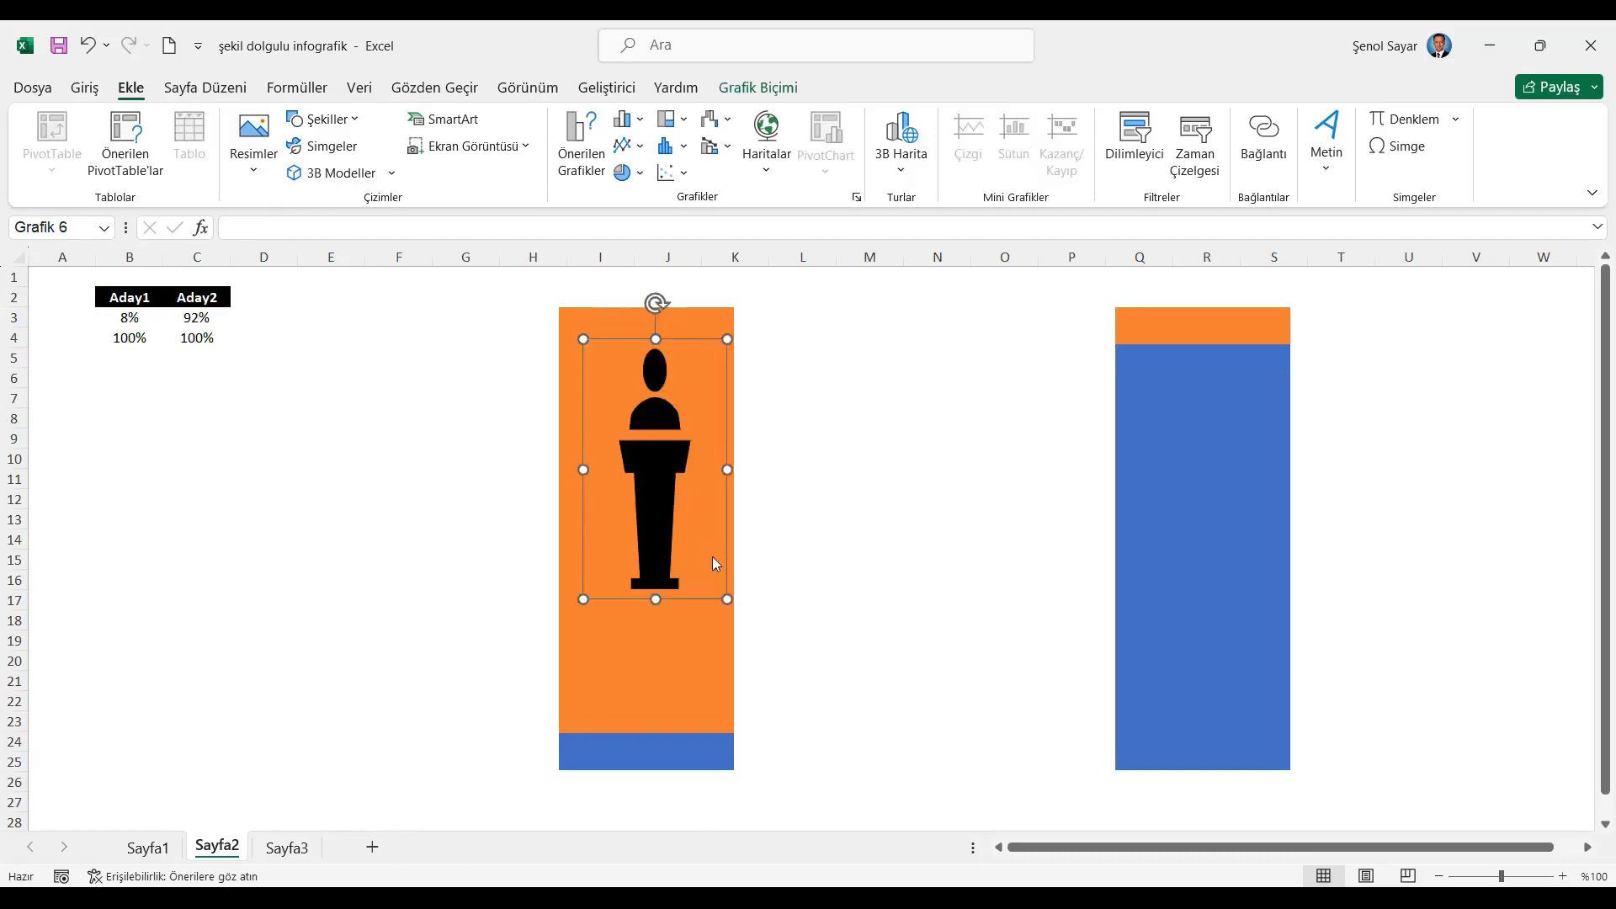
pyautogui.click(660, 505)
pyautogui.click(649, 478)
pyautogui.moveTo(728, 596); pyautogui.dragTo(808, 742)
pyautogui.moveTo(699, 556); pyautogui.dragTo(642, 509)
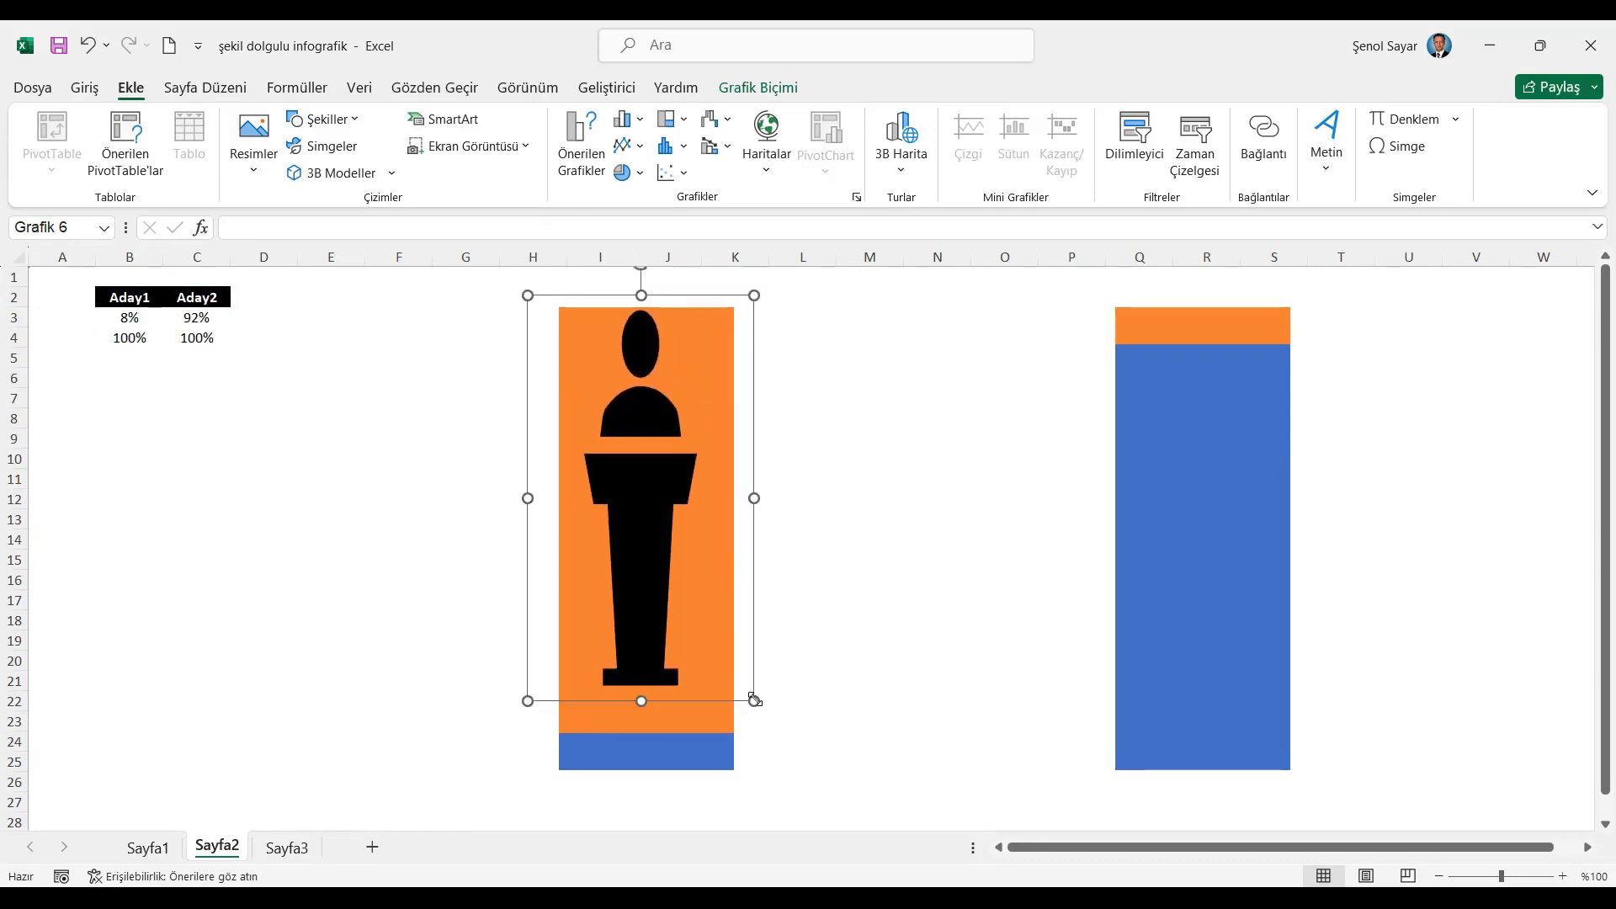
# Enlarge the speaker icon to the full height of the Aday1 column and widen it towards the column's width
pyautogui.moveTo(754, 700); pyautogui.dragTo(783, 769)
pyautogui.moveTo(671, 649); pyautogui.dragTo(649, 638)
pyautogui.moveTo(762, 769); pyautogui.dragTo(781, 783)
pyautogui.moveTo(667, 685); pyautogui.dragTo(630, 649)
pyautogui.moveTo(771, 535); pyautogui.dragTo(830, 537)
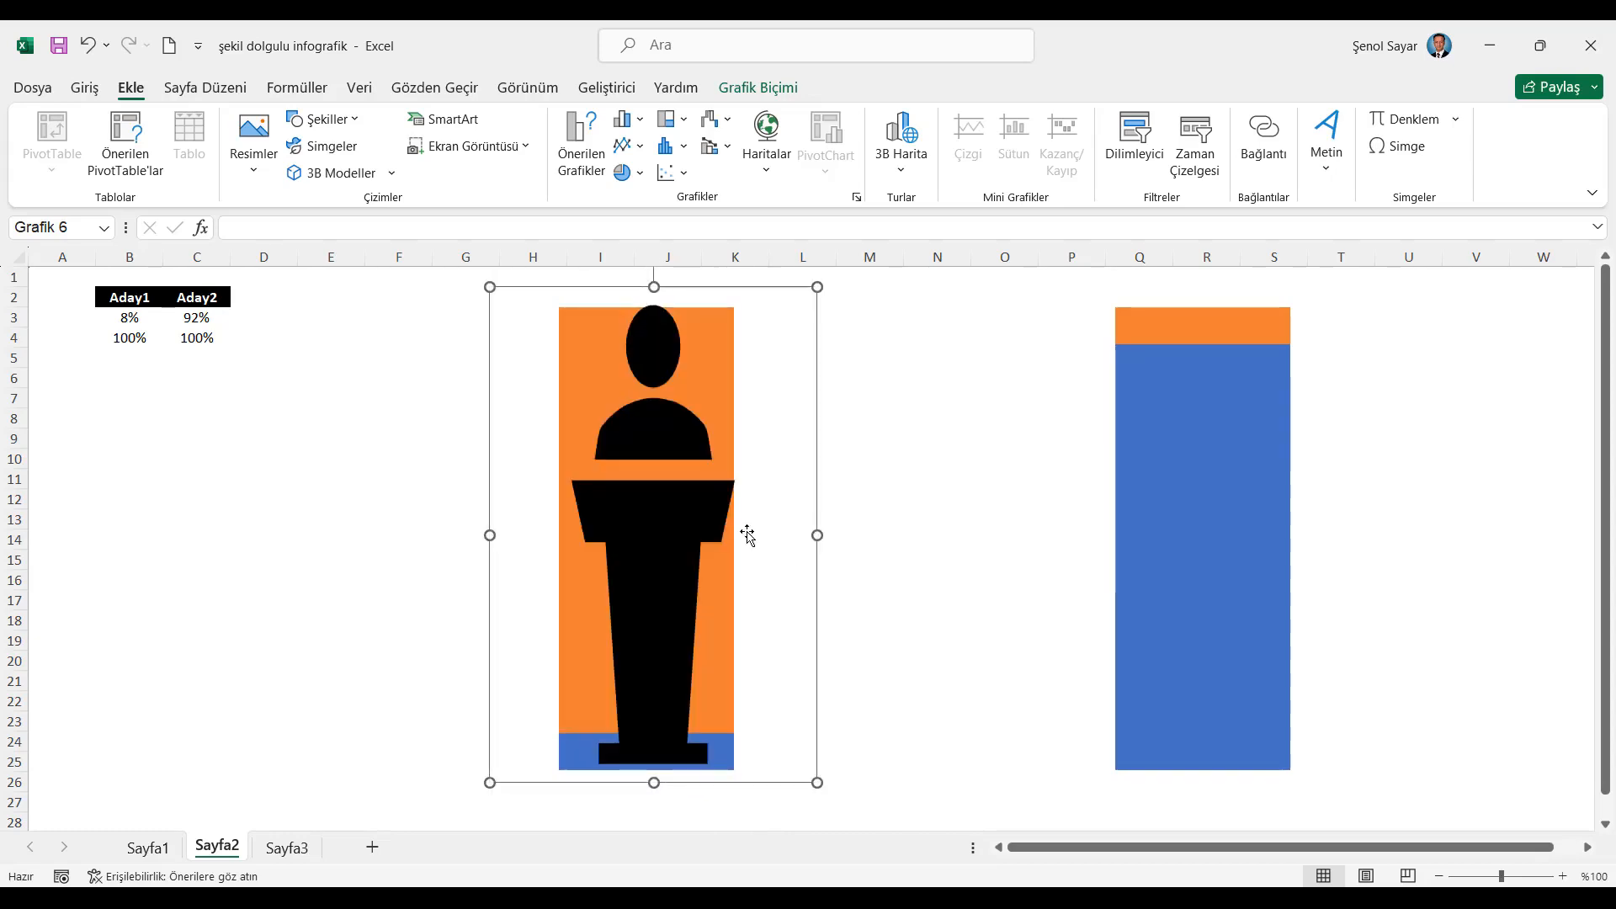
# Fine-tune the speaker icon's width and position so the figure fits exactly within the Aday1 column's edges
pyautogui.moveTo(692, 517); pyautogui.dragTo(683, 523)
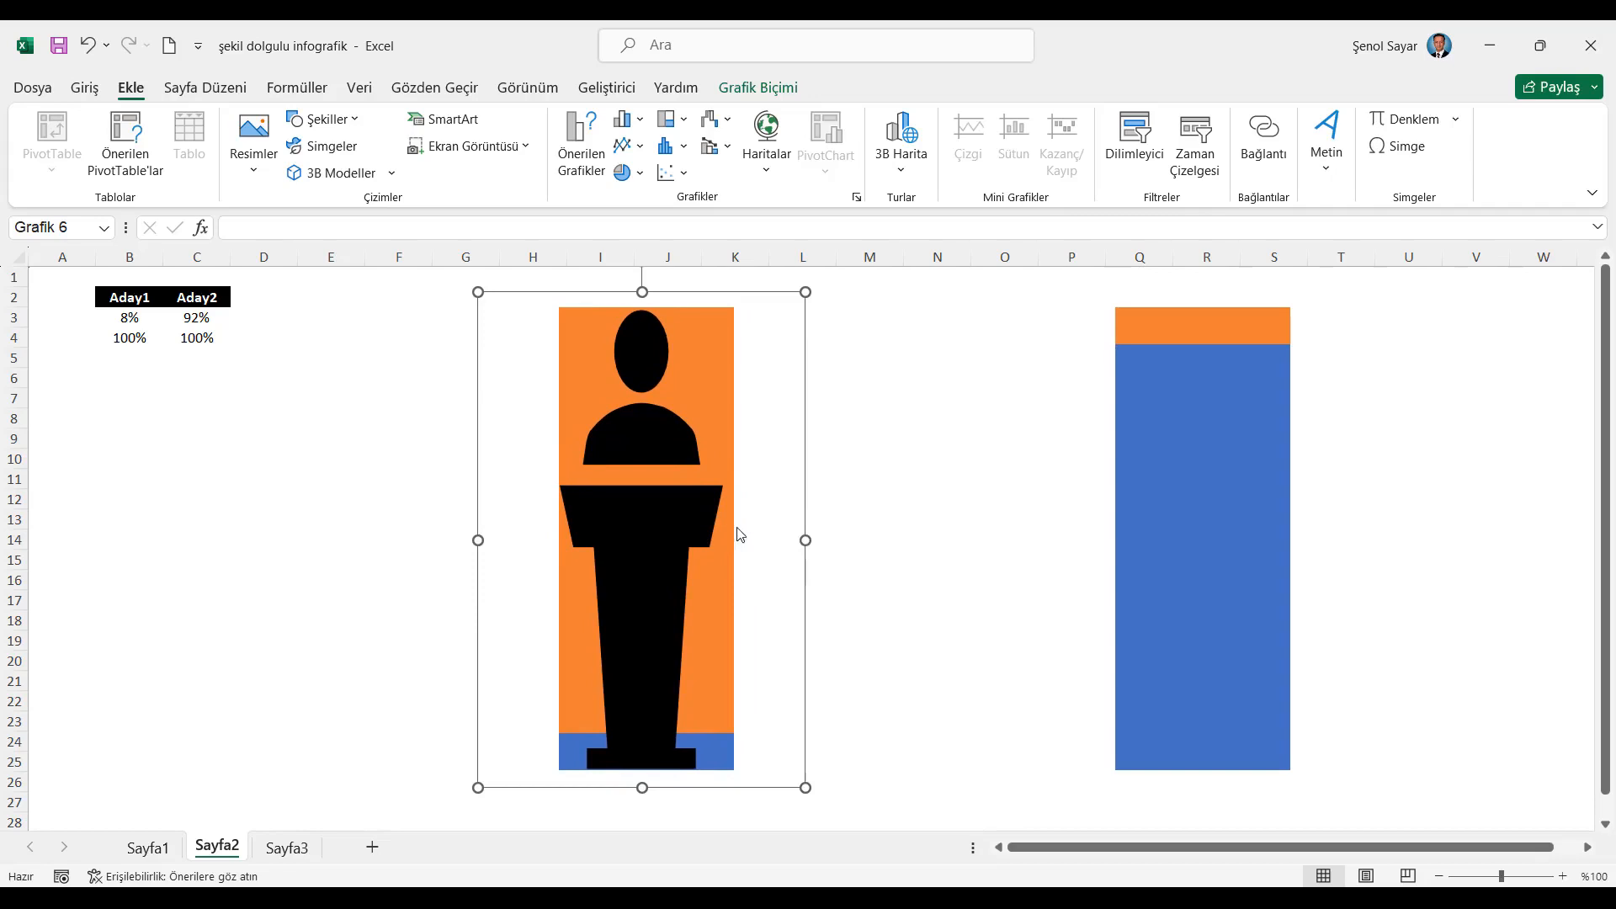
pyautogui.moveTo(808, 542); pyautogui.dragTo(820, 543)
pyautogui.moveTo(649, 493); pyautogui.dragTo(646, 493)
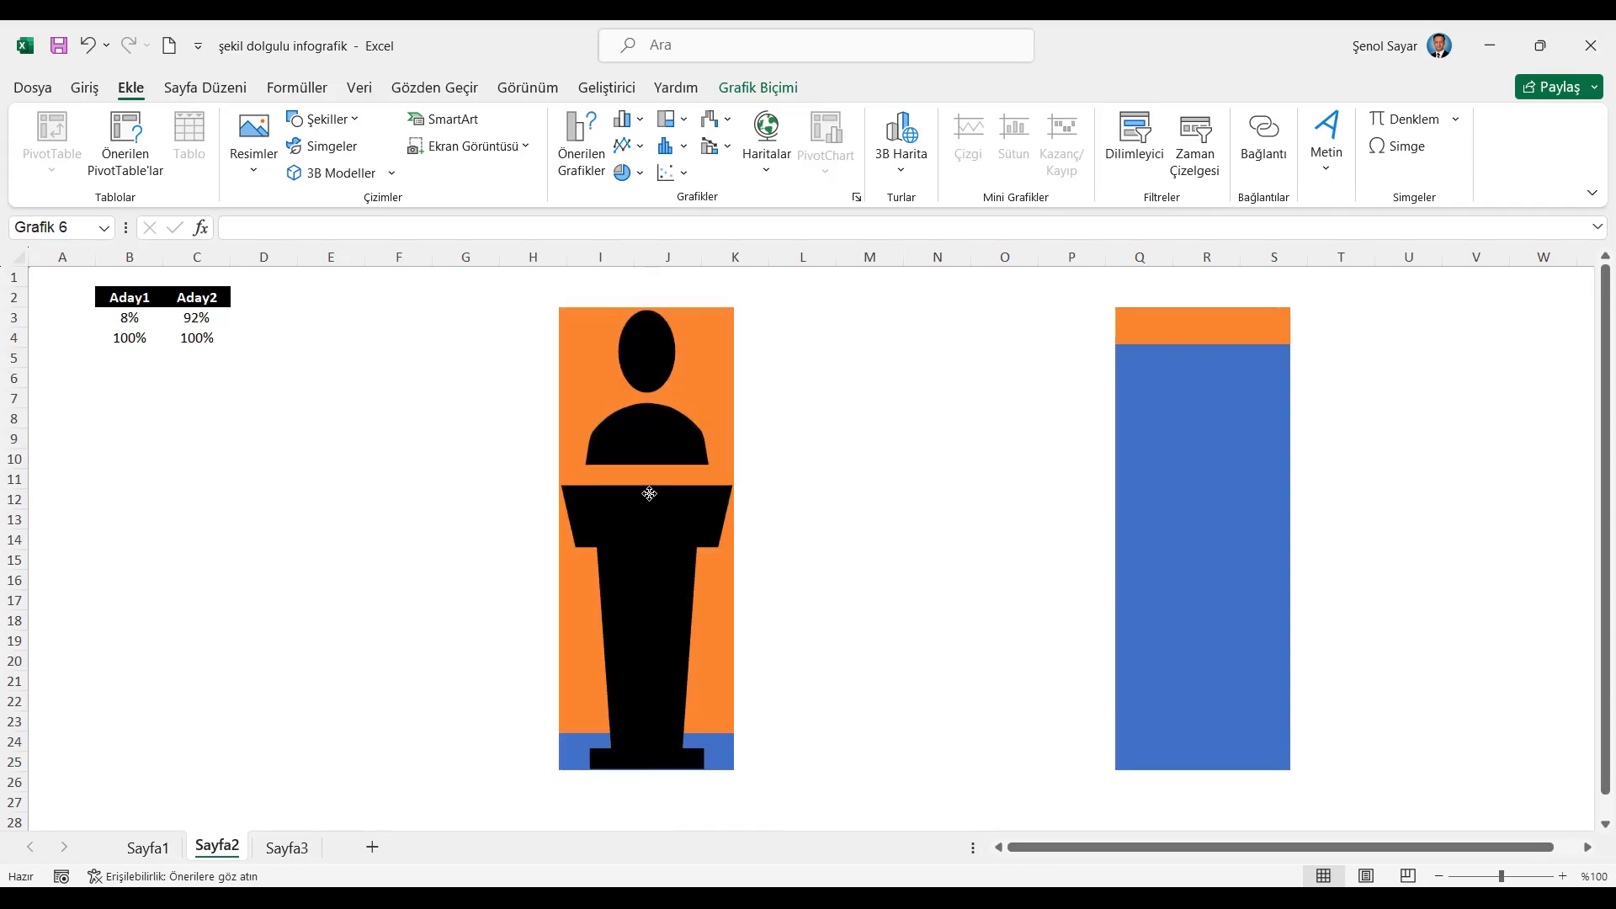
pyautogui.moveTo(649, 494); pyautogui.dragTo(651, 494)
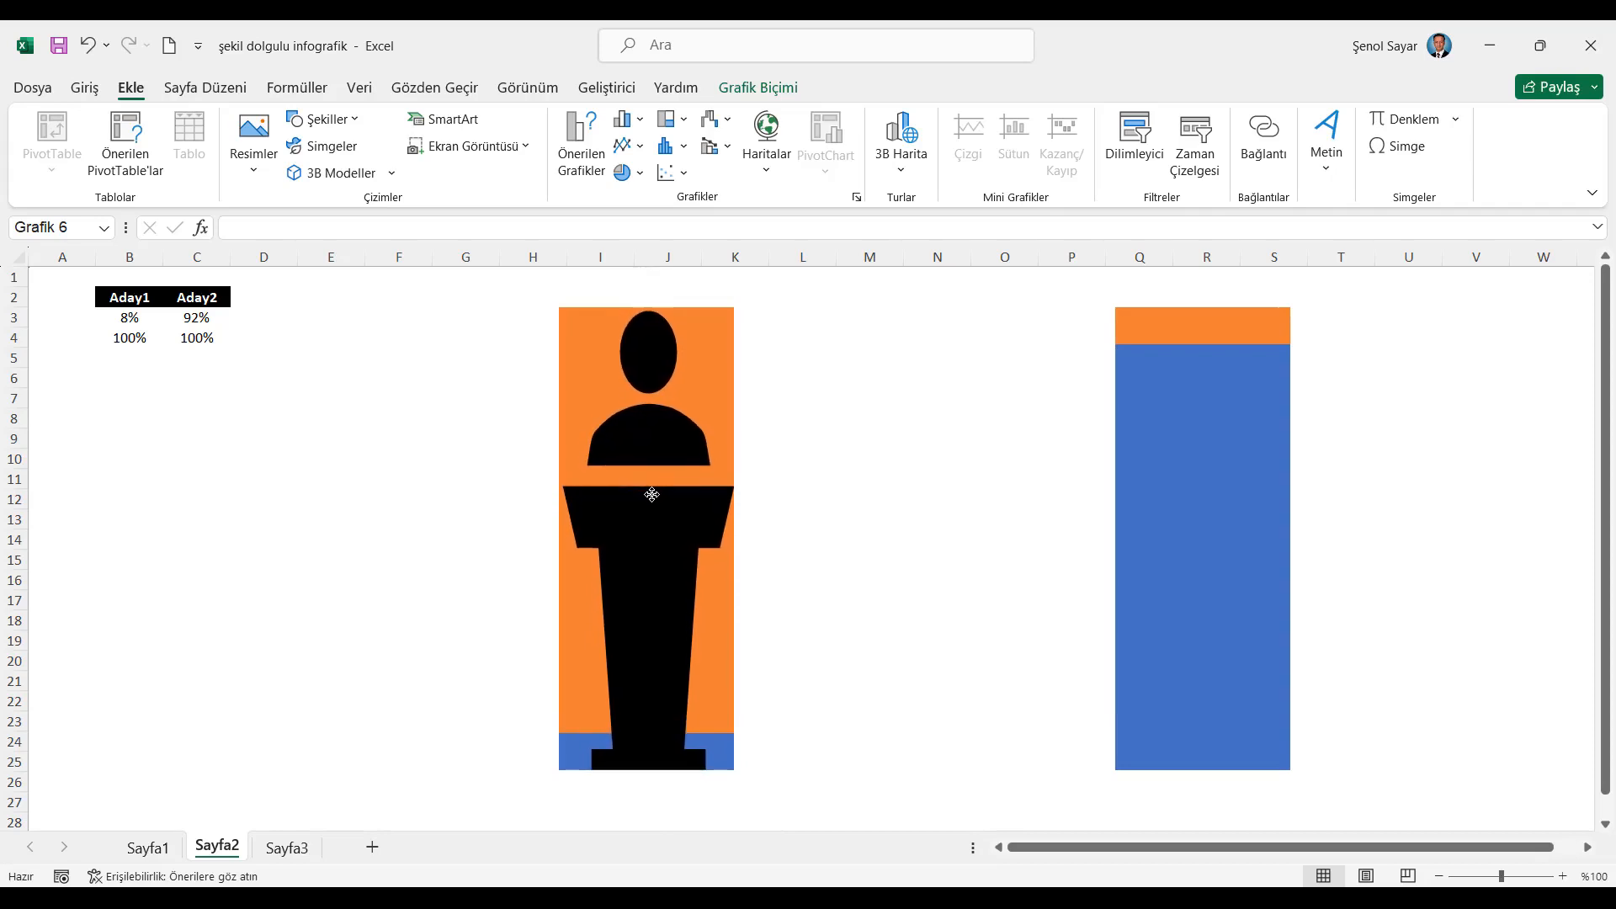
pyautogui.moveTo(648, 494); pyautogui.dragTo(653, 500)
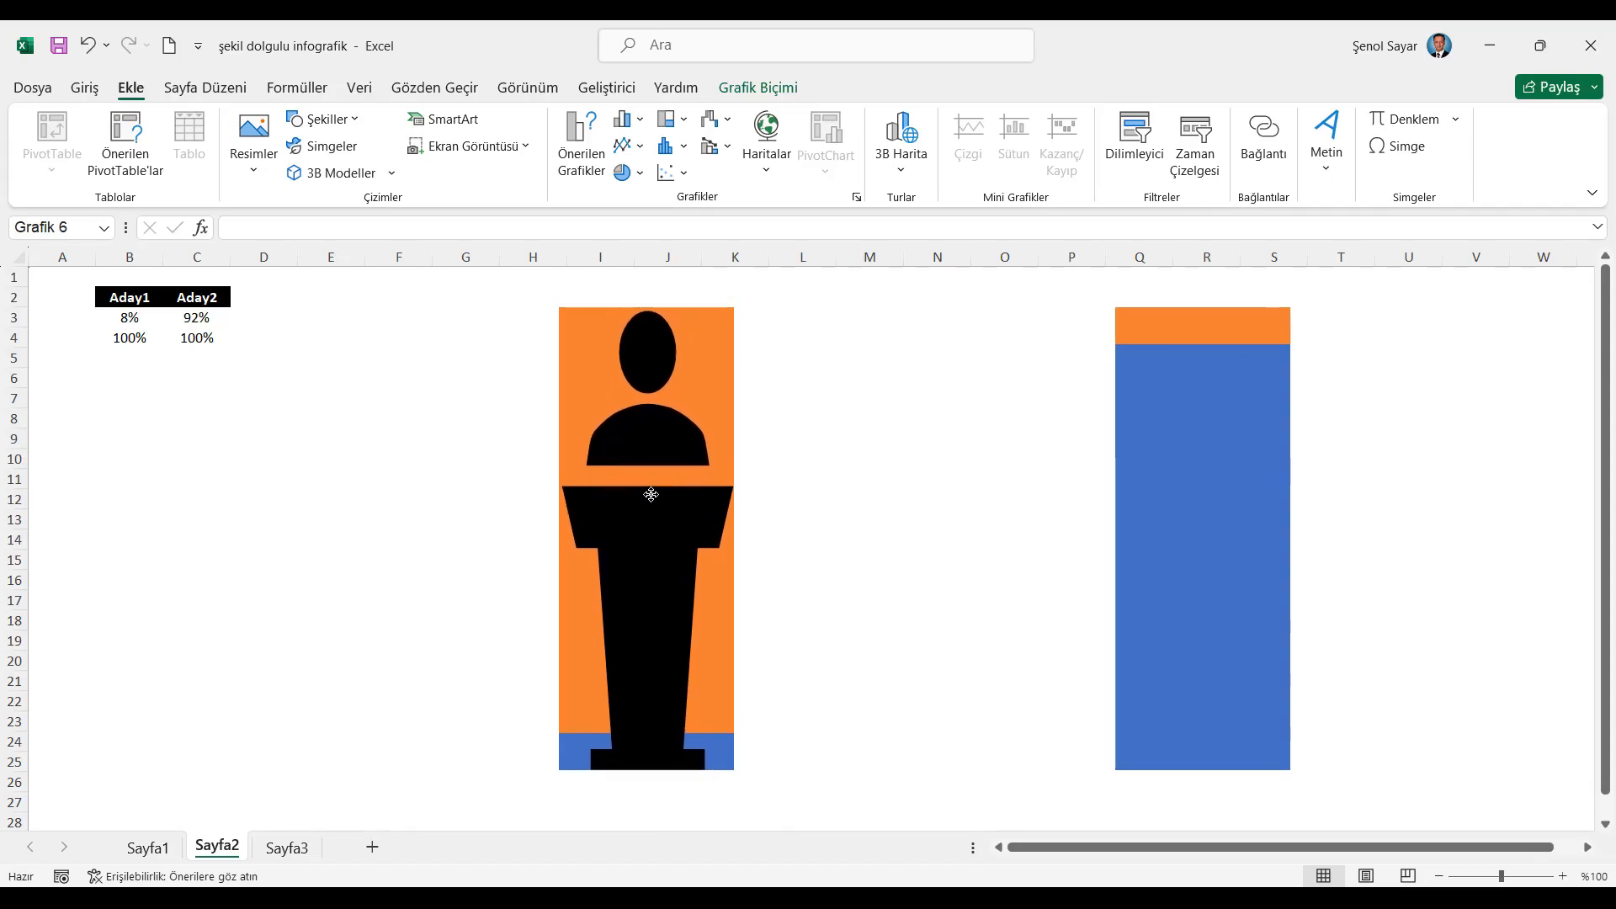
pyautogui.click(652, 494)
pyautogui.moveTo(647, 290); pyautogui.dragTo(648, 289)
# Move the speaker icon off the column and crop its empty margins to 11.77 cm high and 4.4 cm wide
pyautogui.moveTo(667, 440); pyautogui.dragTo(342, 461)
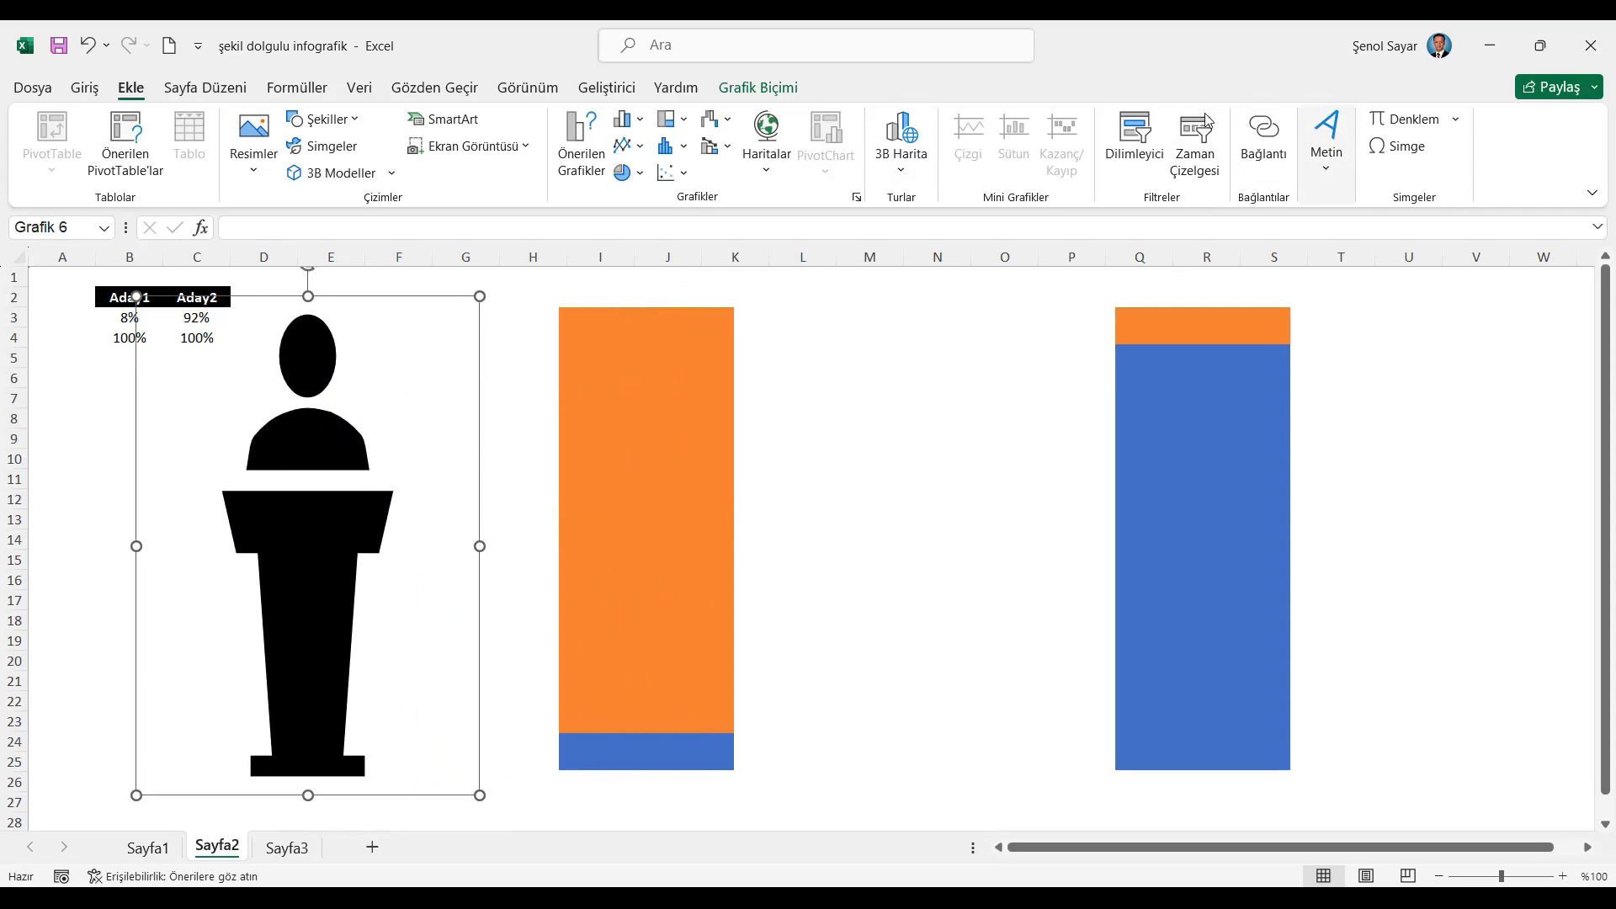
pyautogui.click(765, 94)
pyautogui.click(1167, 139)
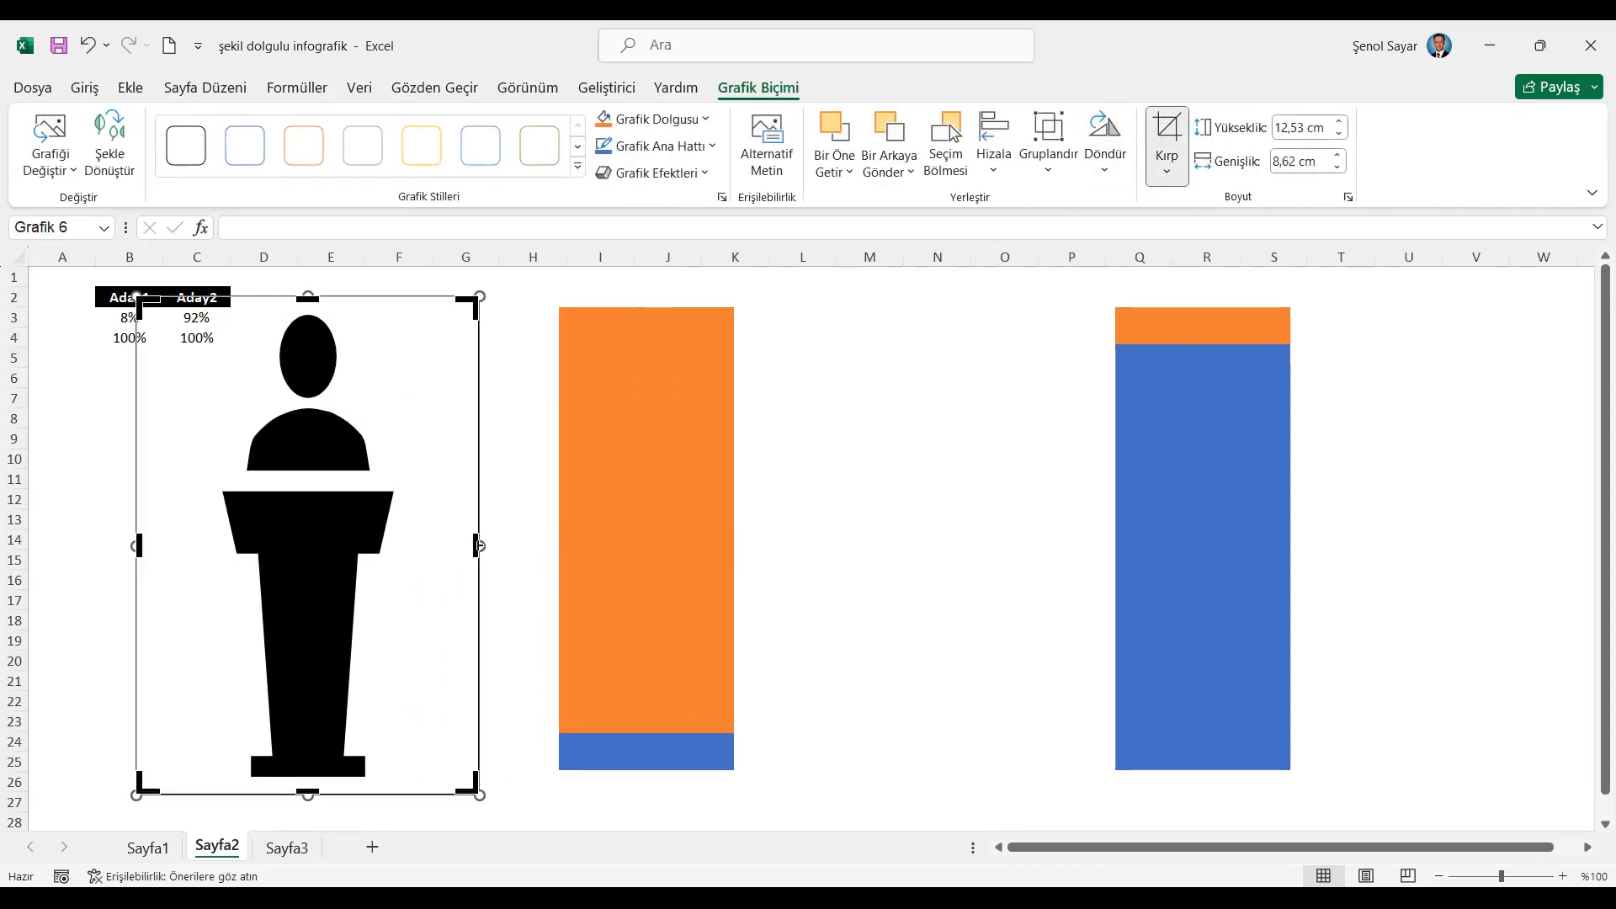
pyautogui.moveTo(469, 545); pyautogui.dragTo(396, 553)
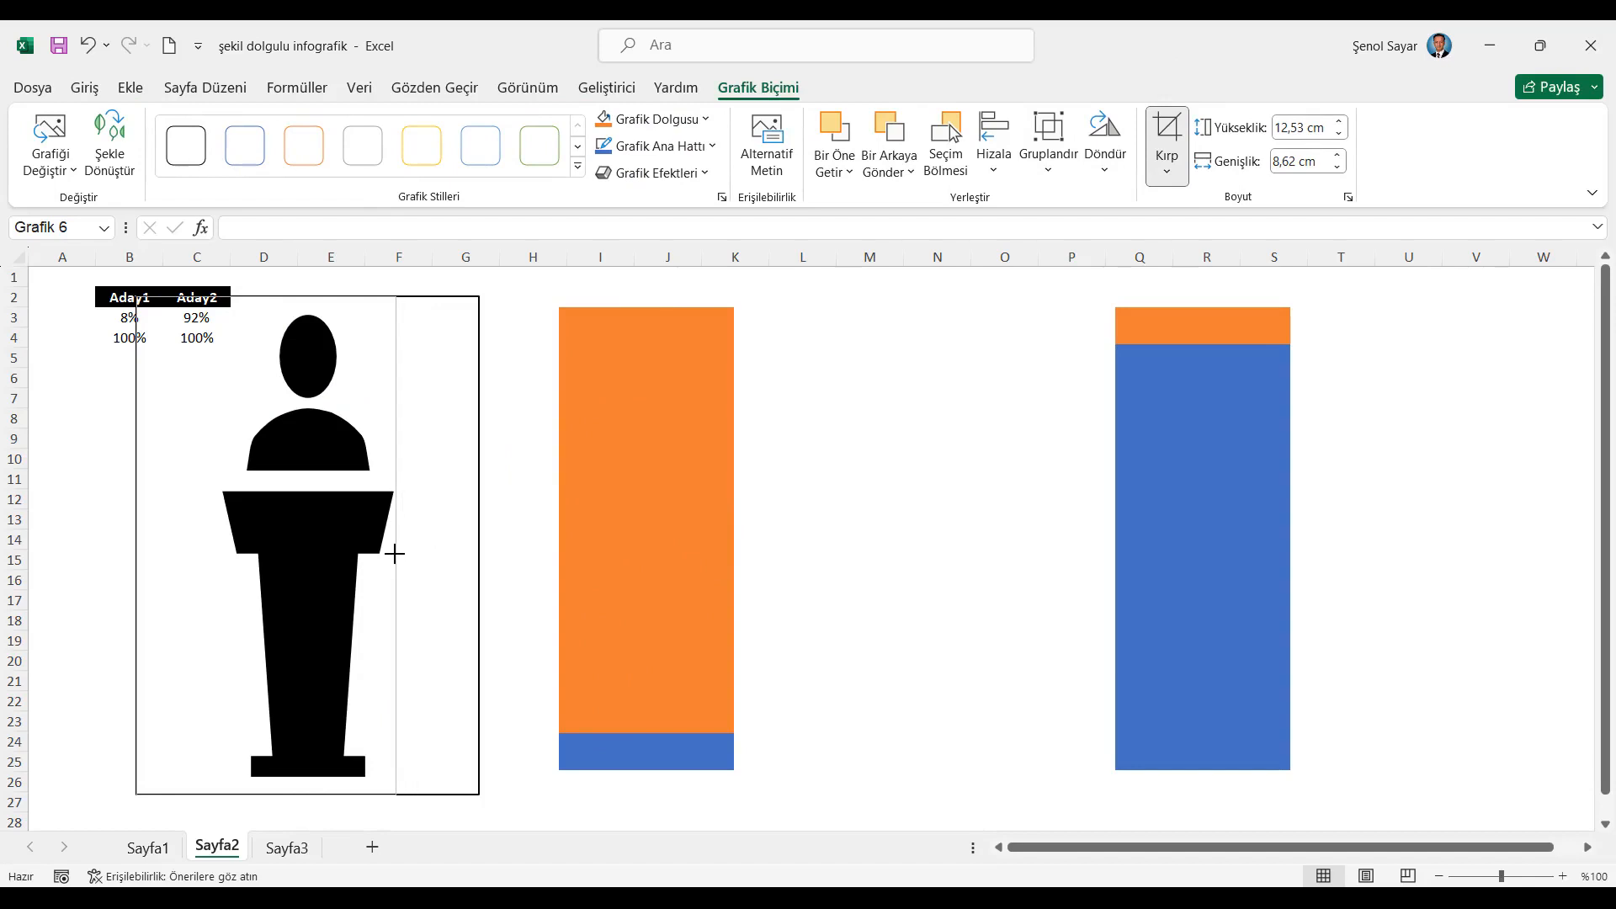
pyautogui.moveTo(394, 553); pyautogui.dragTo(393, 553)
pyautogui.moveTo(266, 297); pyautogui.dragTo(262, 313)
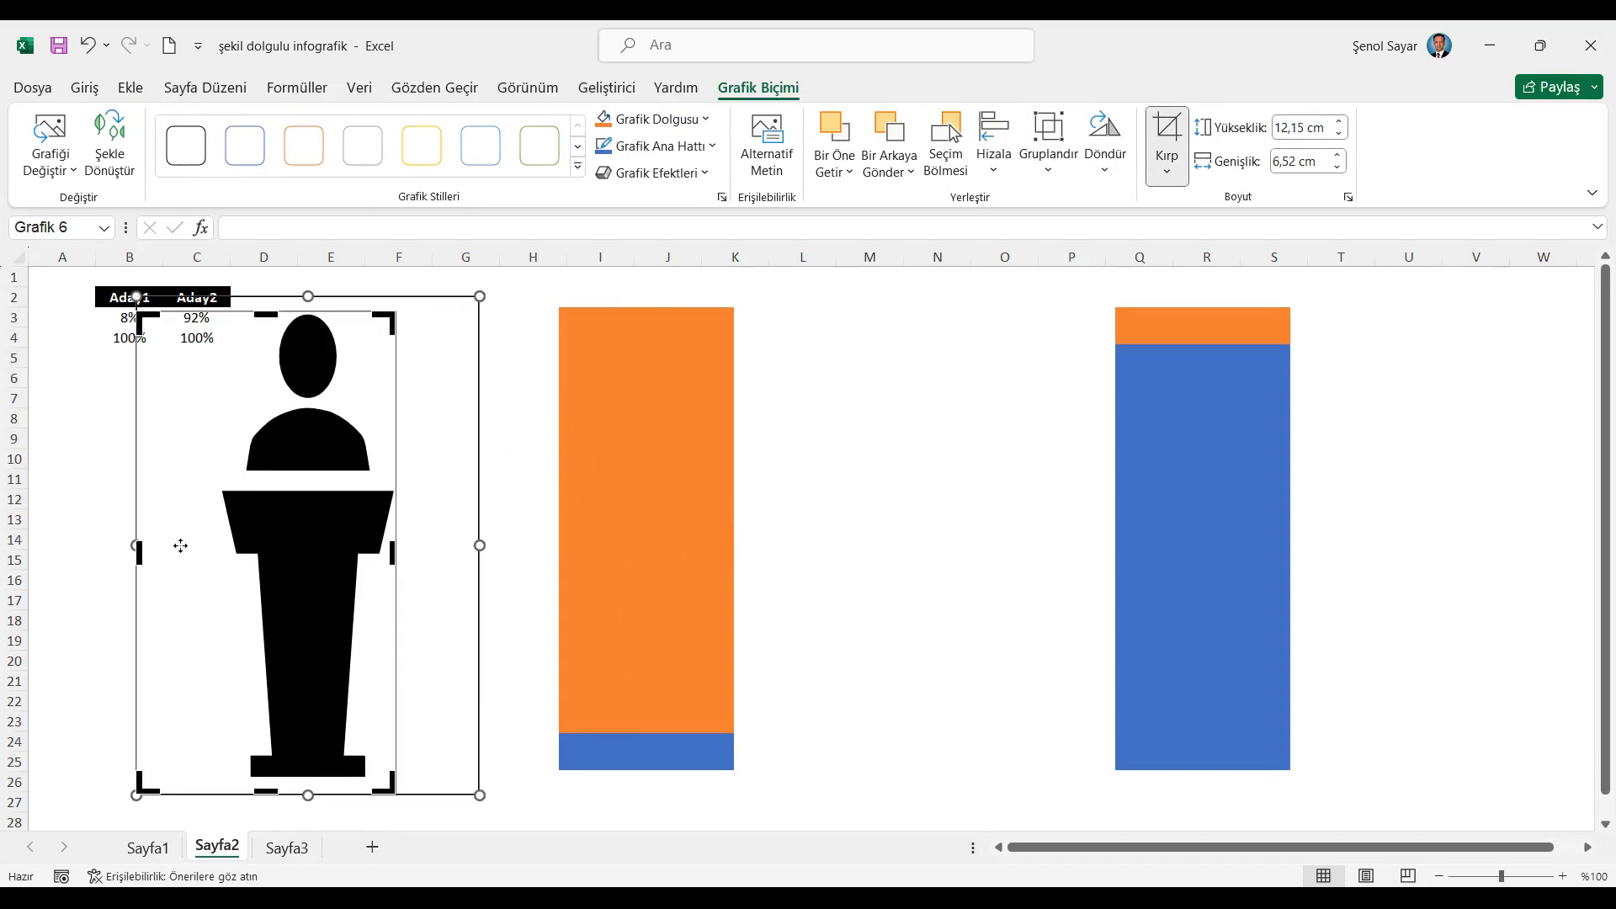
pyautogui.moveTo(140, 553); pyautogui.dragTo(221, 562)
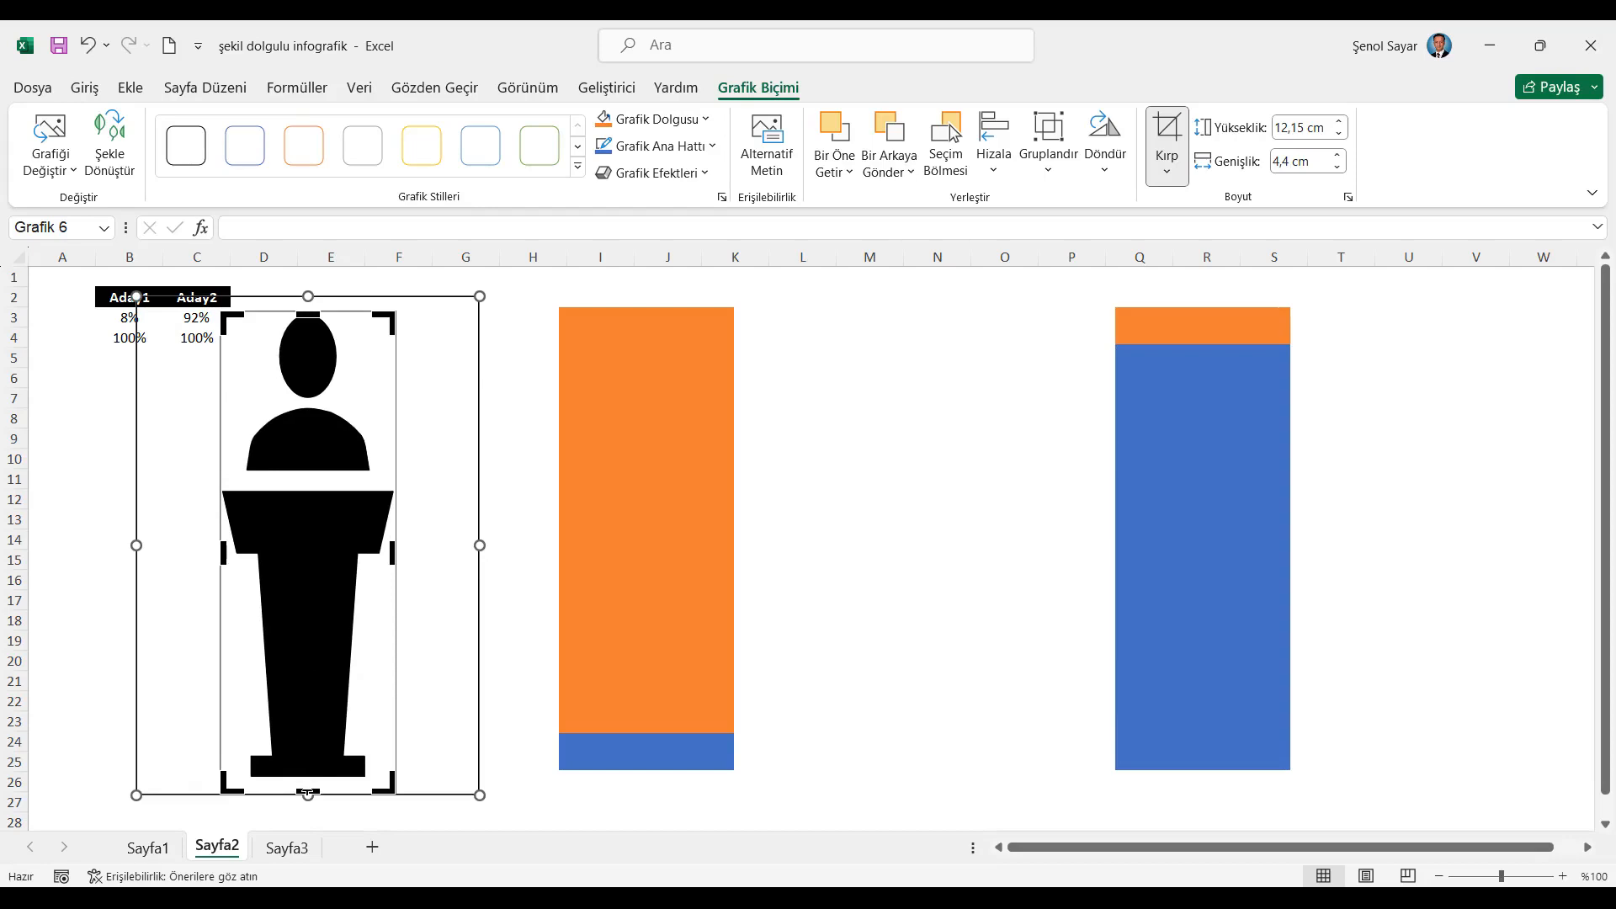
pyautogui.moveTo(308, 795); pyautogui.dragTo(330, 779)
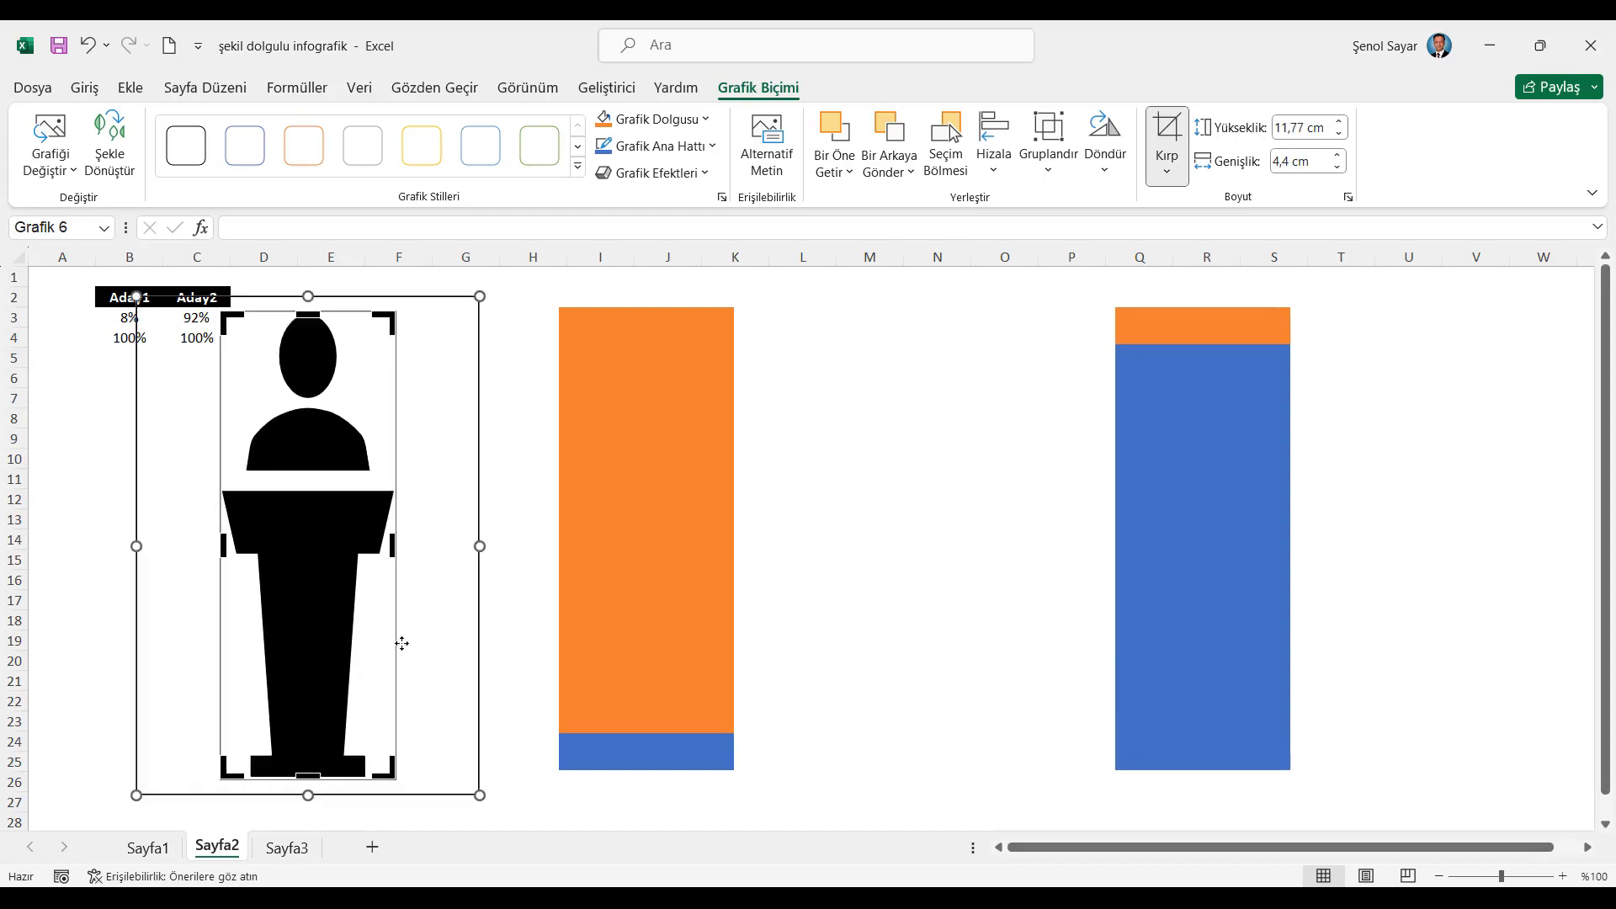
pyautogui.click(70, 448)
# Move the cropped speaker icon to the empty area beyond the Aday2 column, around columns W to Z
pyautogui.moveTo(311, 459); pyautogui.dragTo(1415, 487)
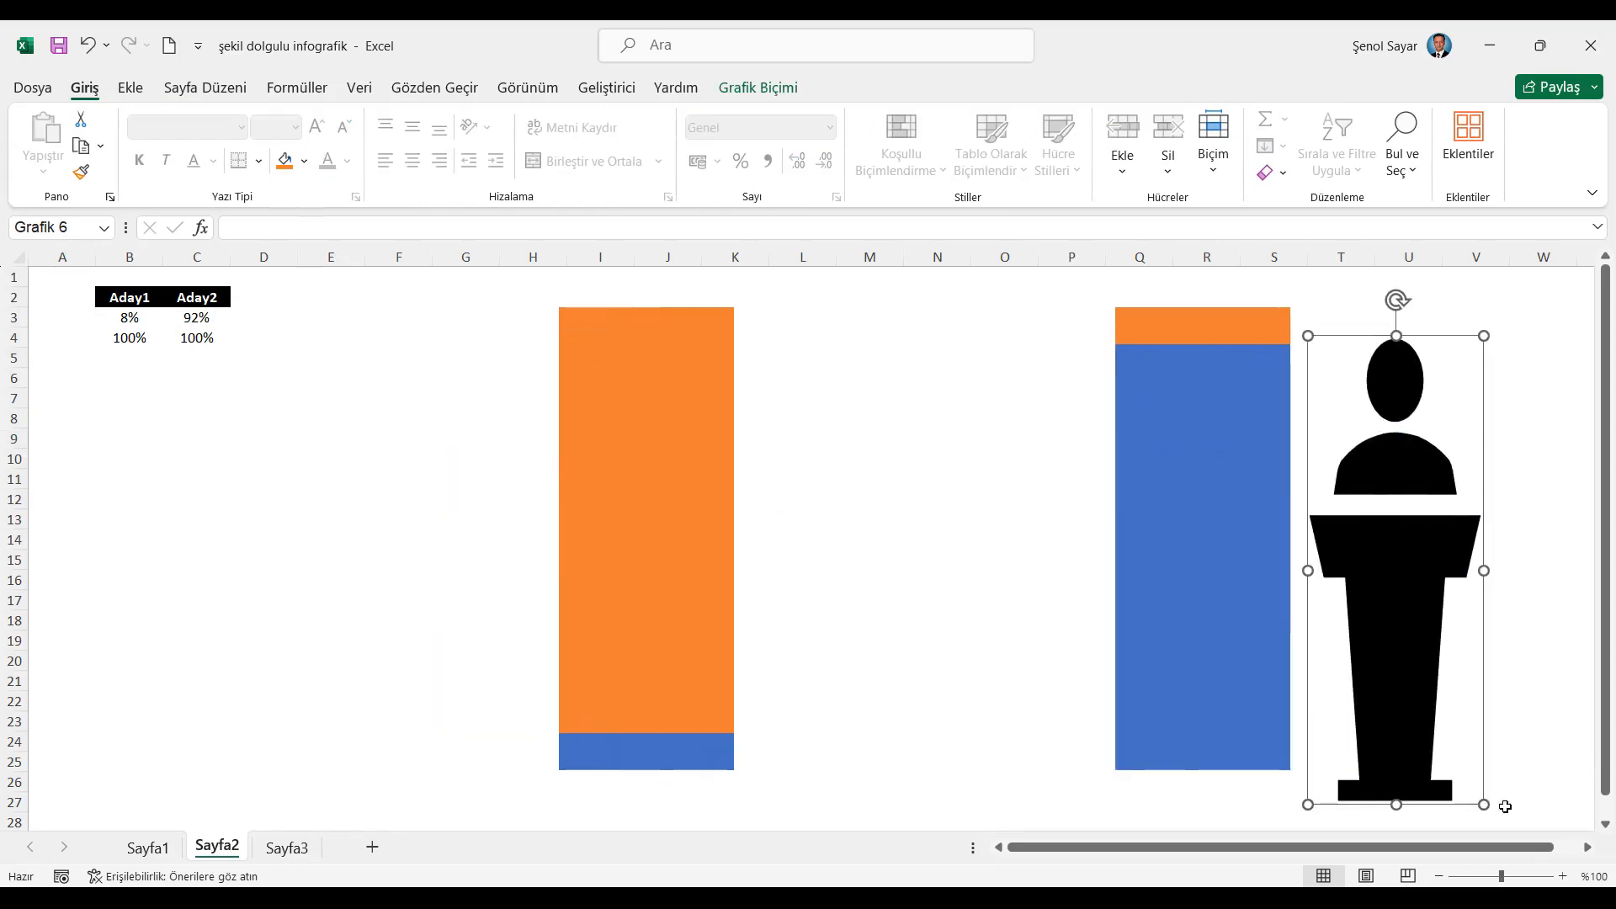
pyautogui.click(1588, 848)
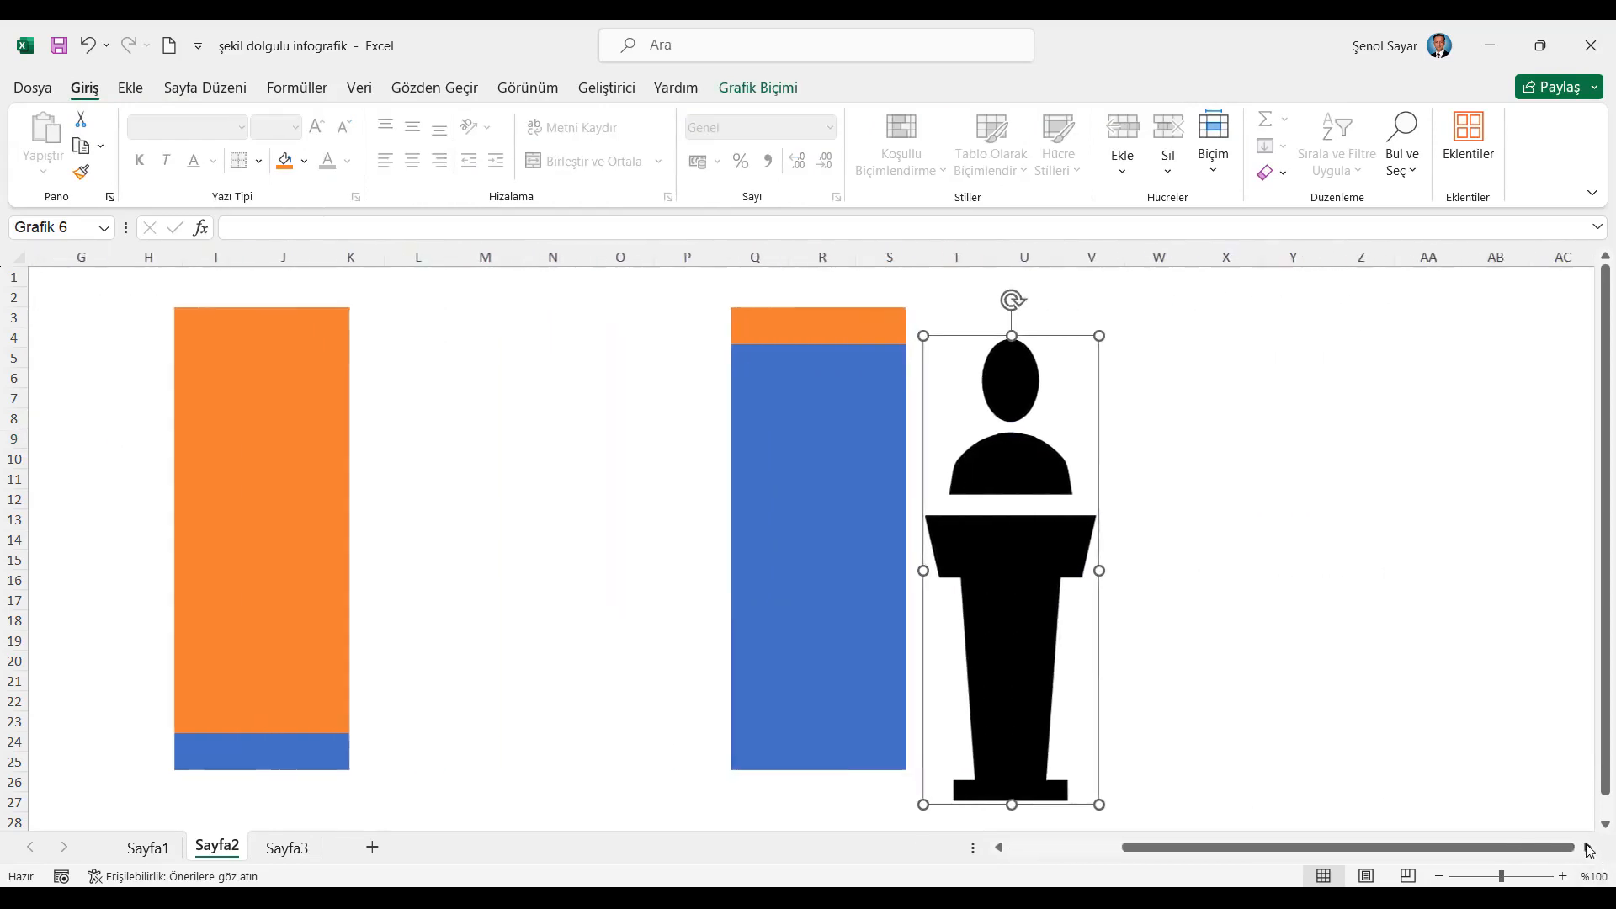
pyautogui.moveTo(746, 577); pyautogui.dragTo(1006, 556)
# Open the speaker icon's formatting options and remove its fill
pyautogui.rightClick(1015, 375)
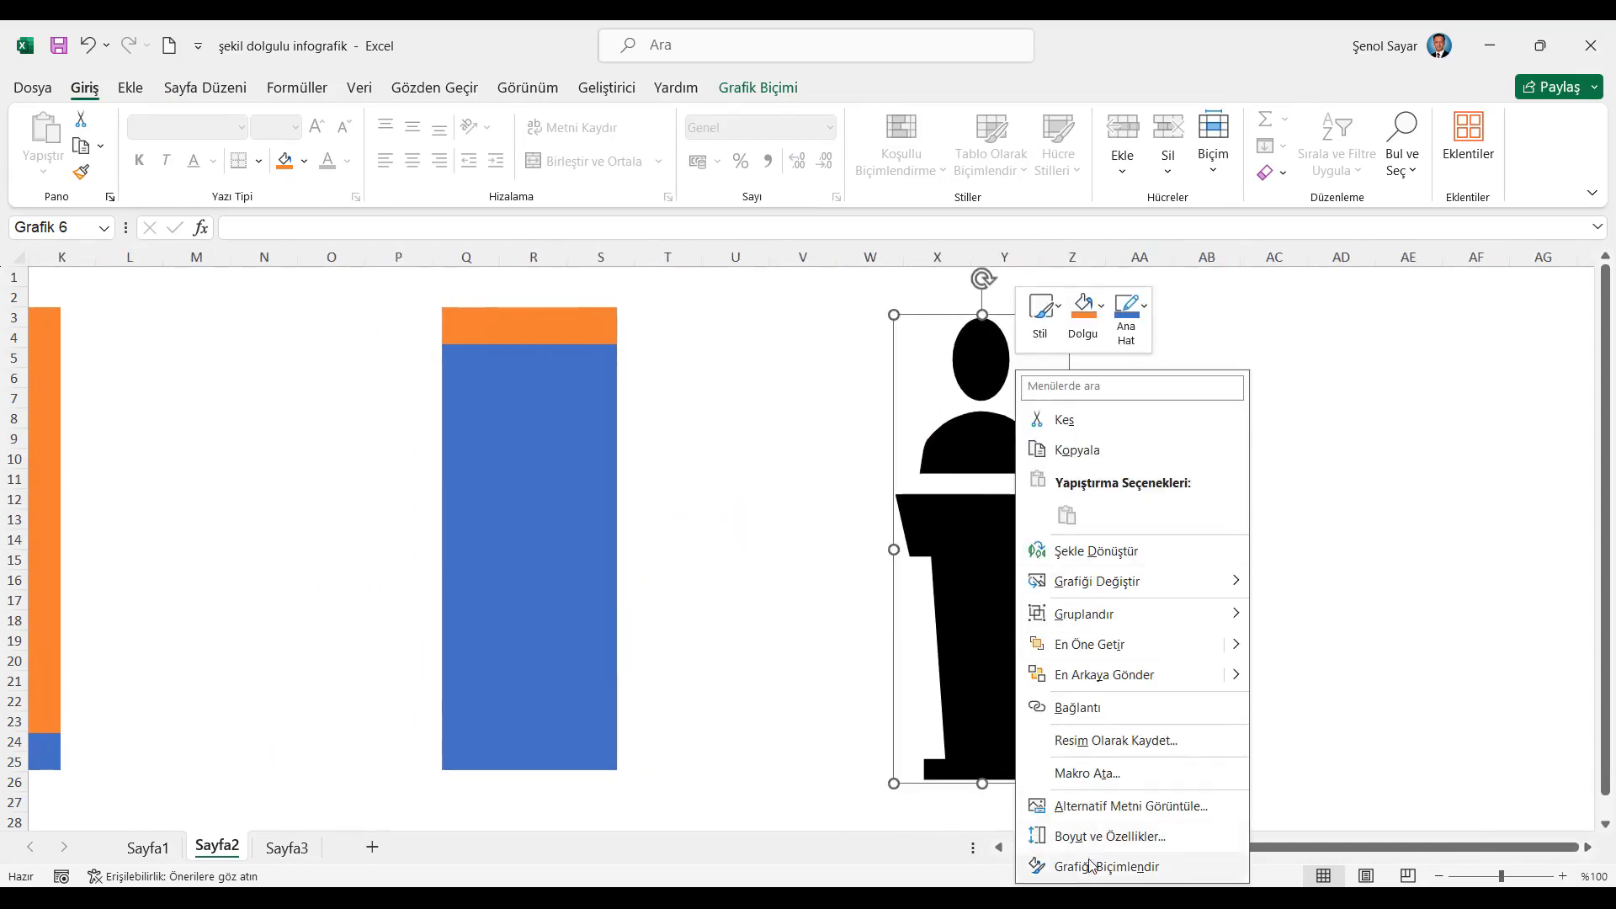
pyautogui.click(1086, 862)
pyautogui.click(1294, 360)
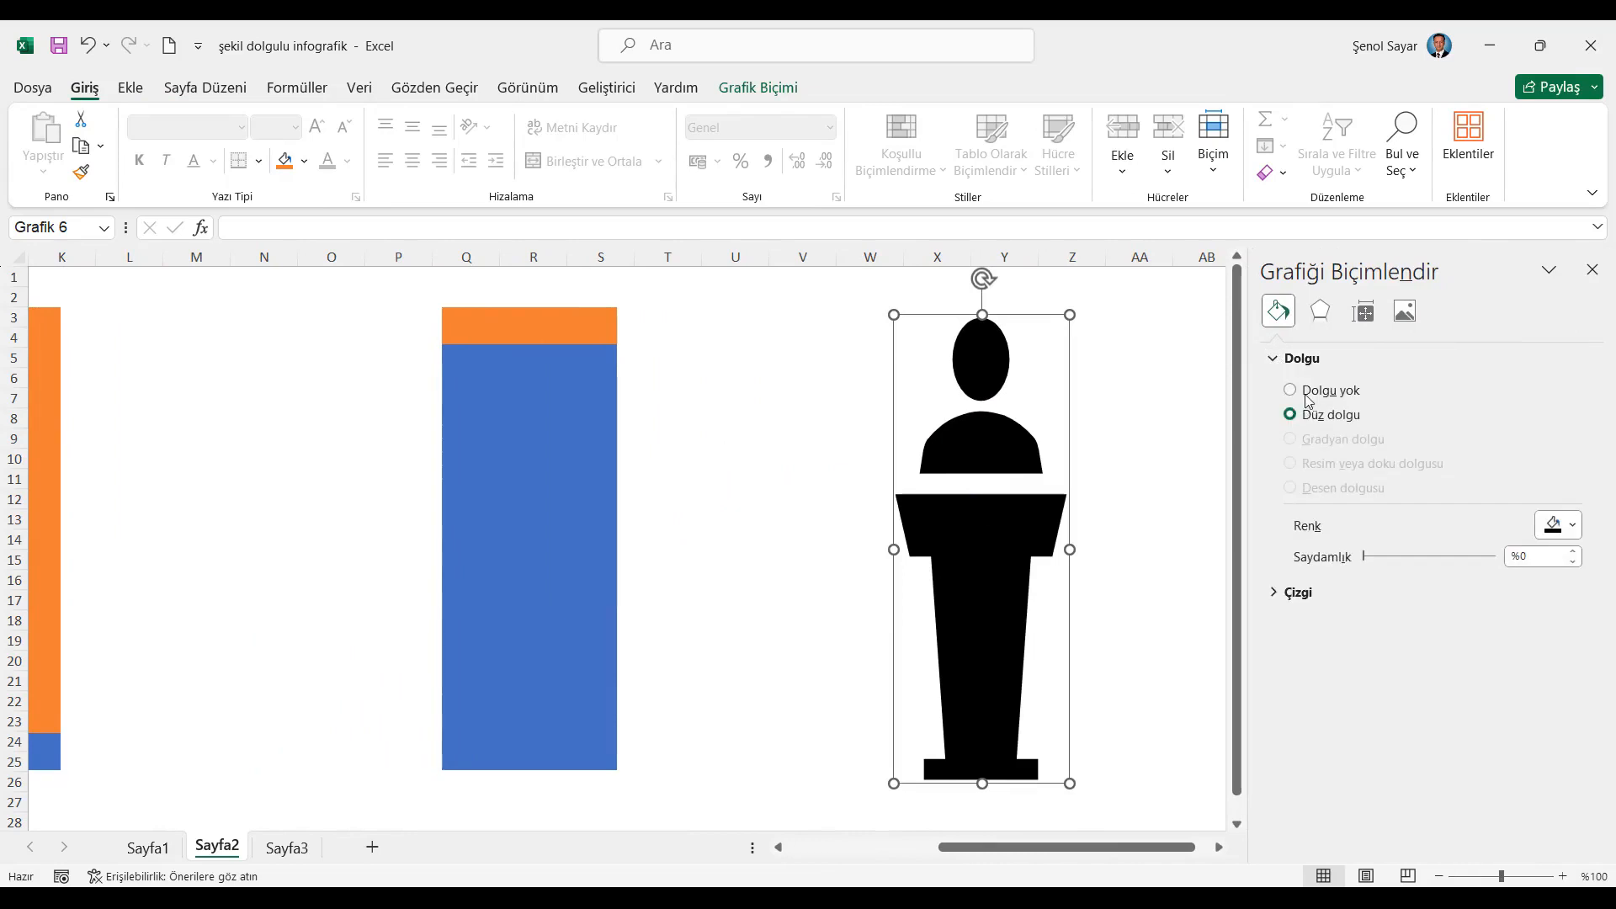
pyautogui.click(1291, 390)
# Give the speaker icon a solid outline in the dark green theme color
pyautogui.click(1279, 524)
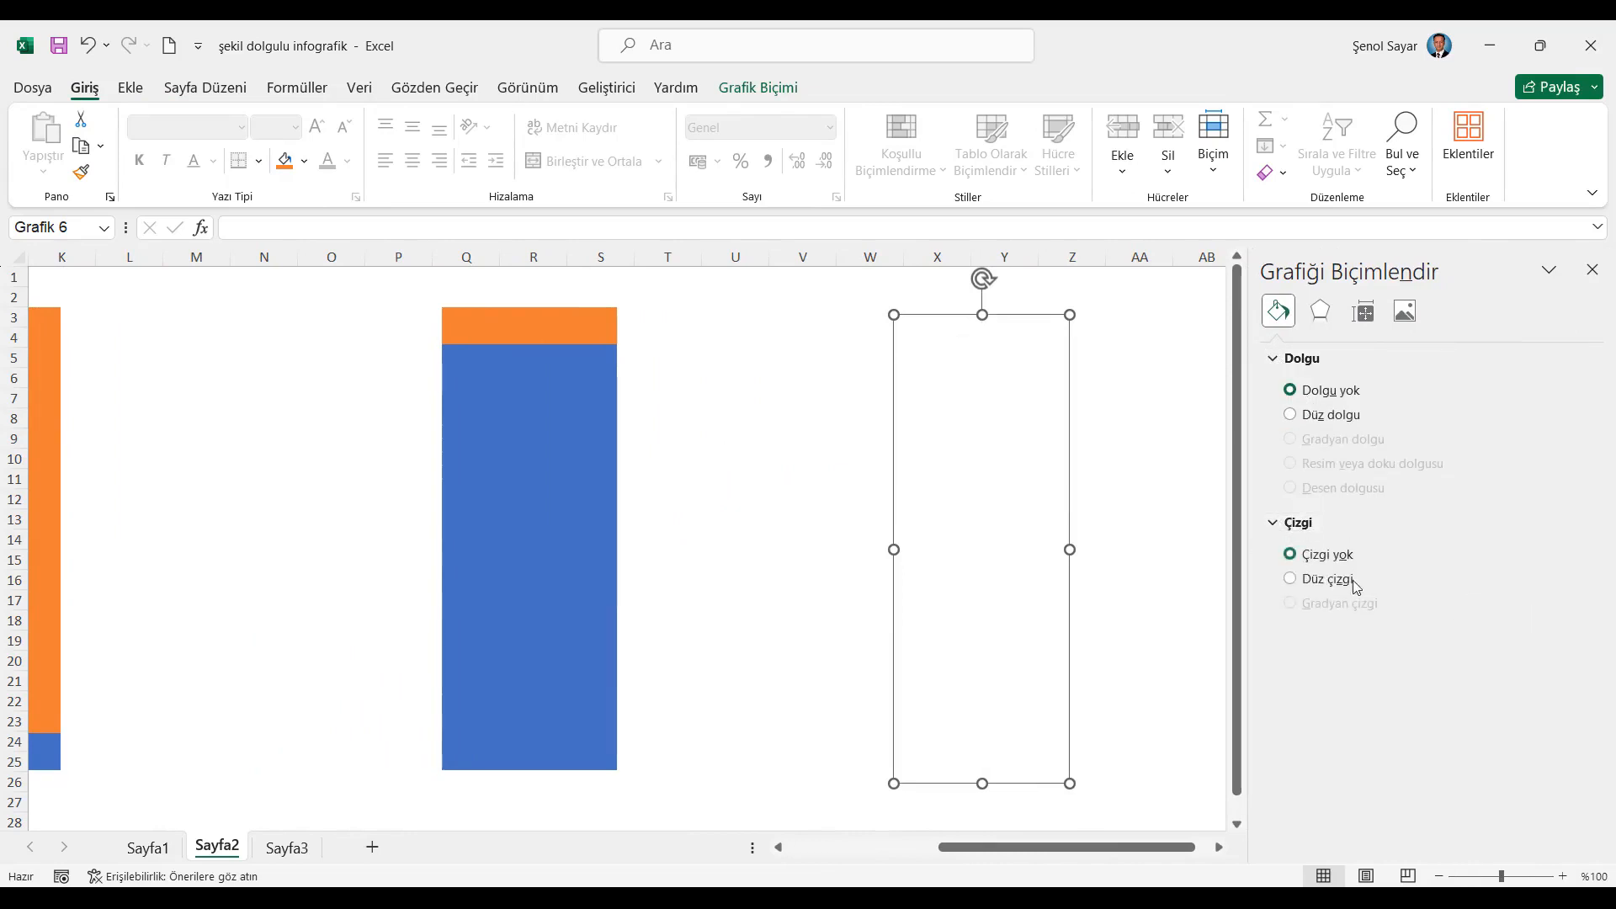
pyautogui.click(1290, 580)
pyautogui.click(1572, 643)
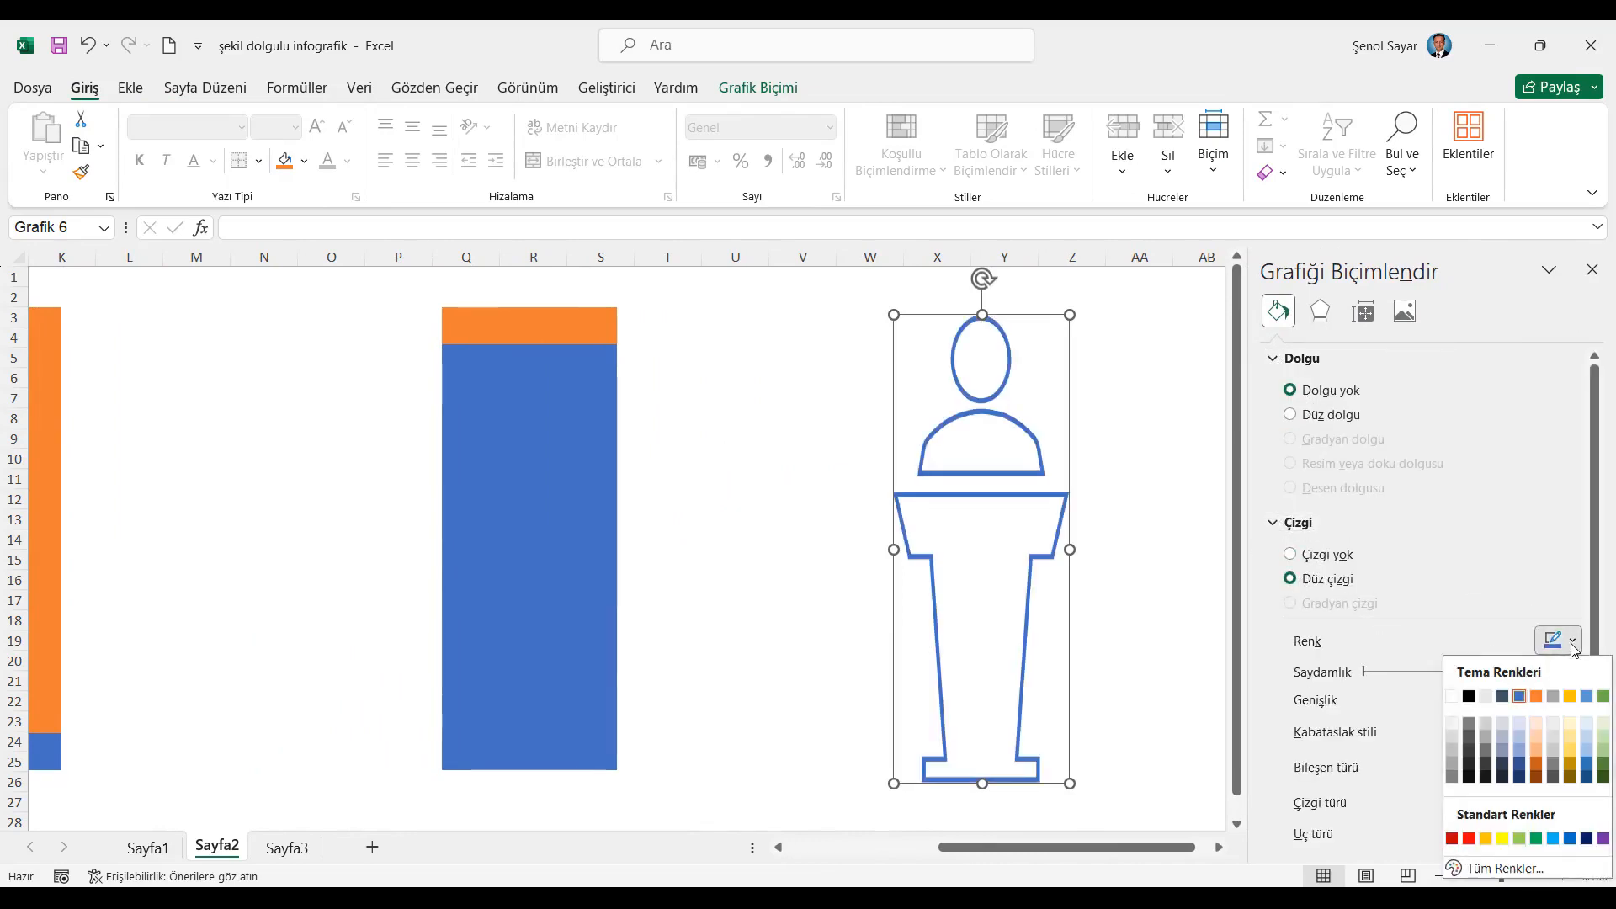
pyautogui.click(1572, 646)
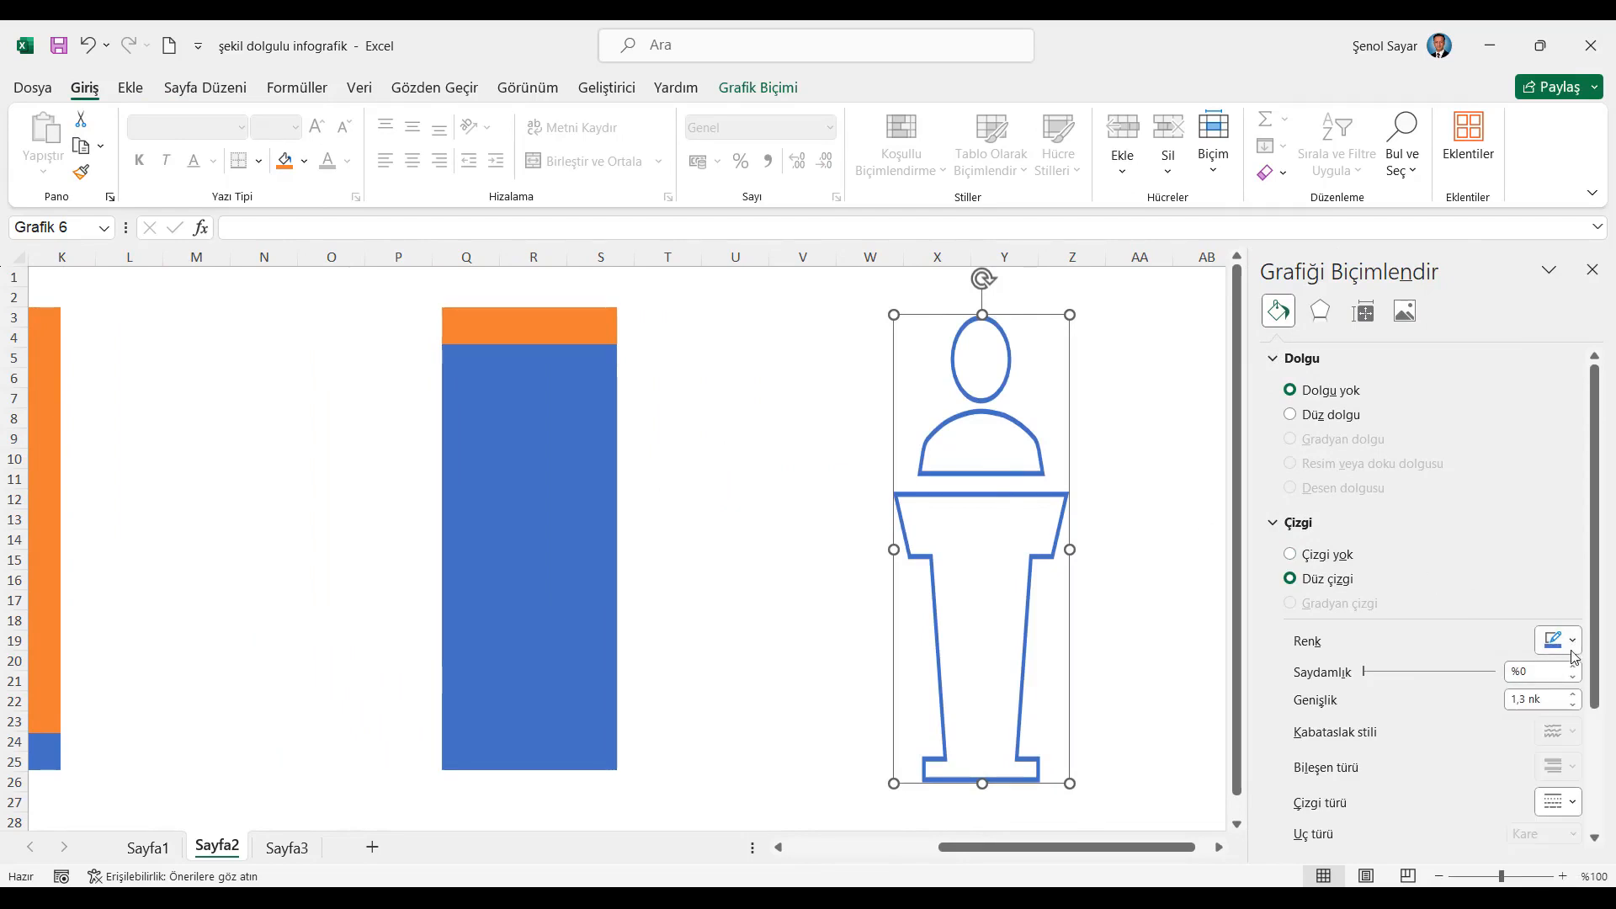
pyautogui.scroll(-1, 1574, 656)
pyautogui.click(1574, 575)
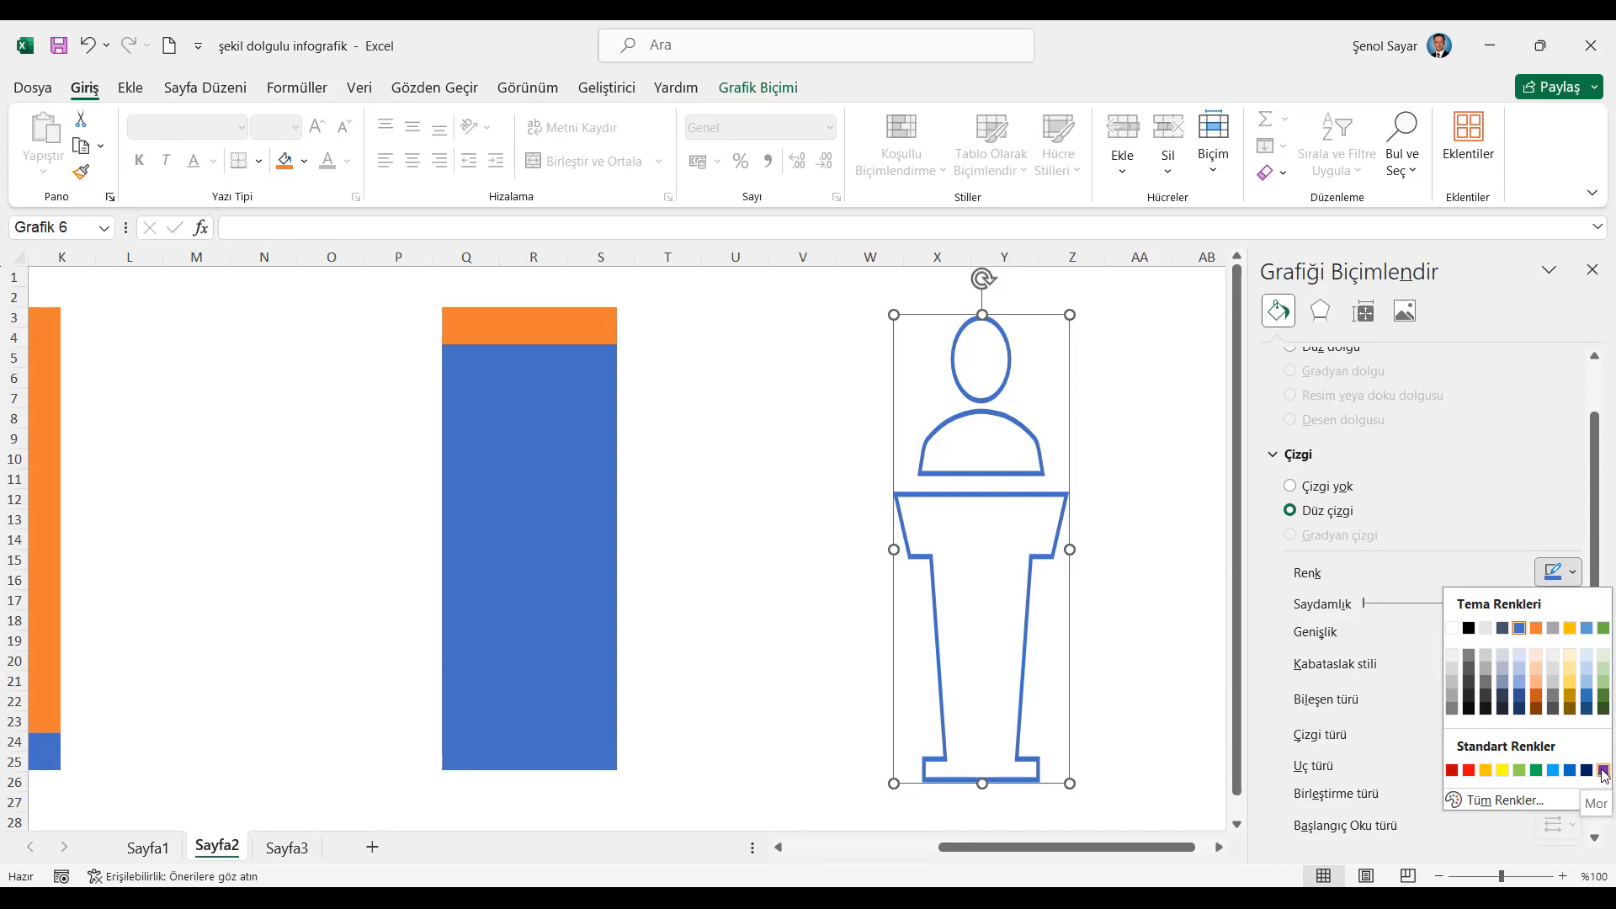
pyautogui.click(1604, 696)
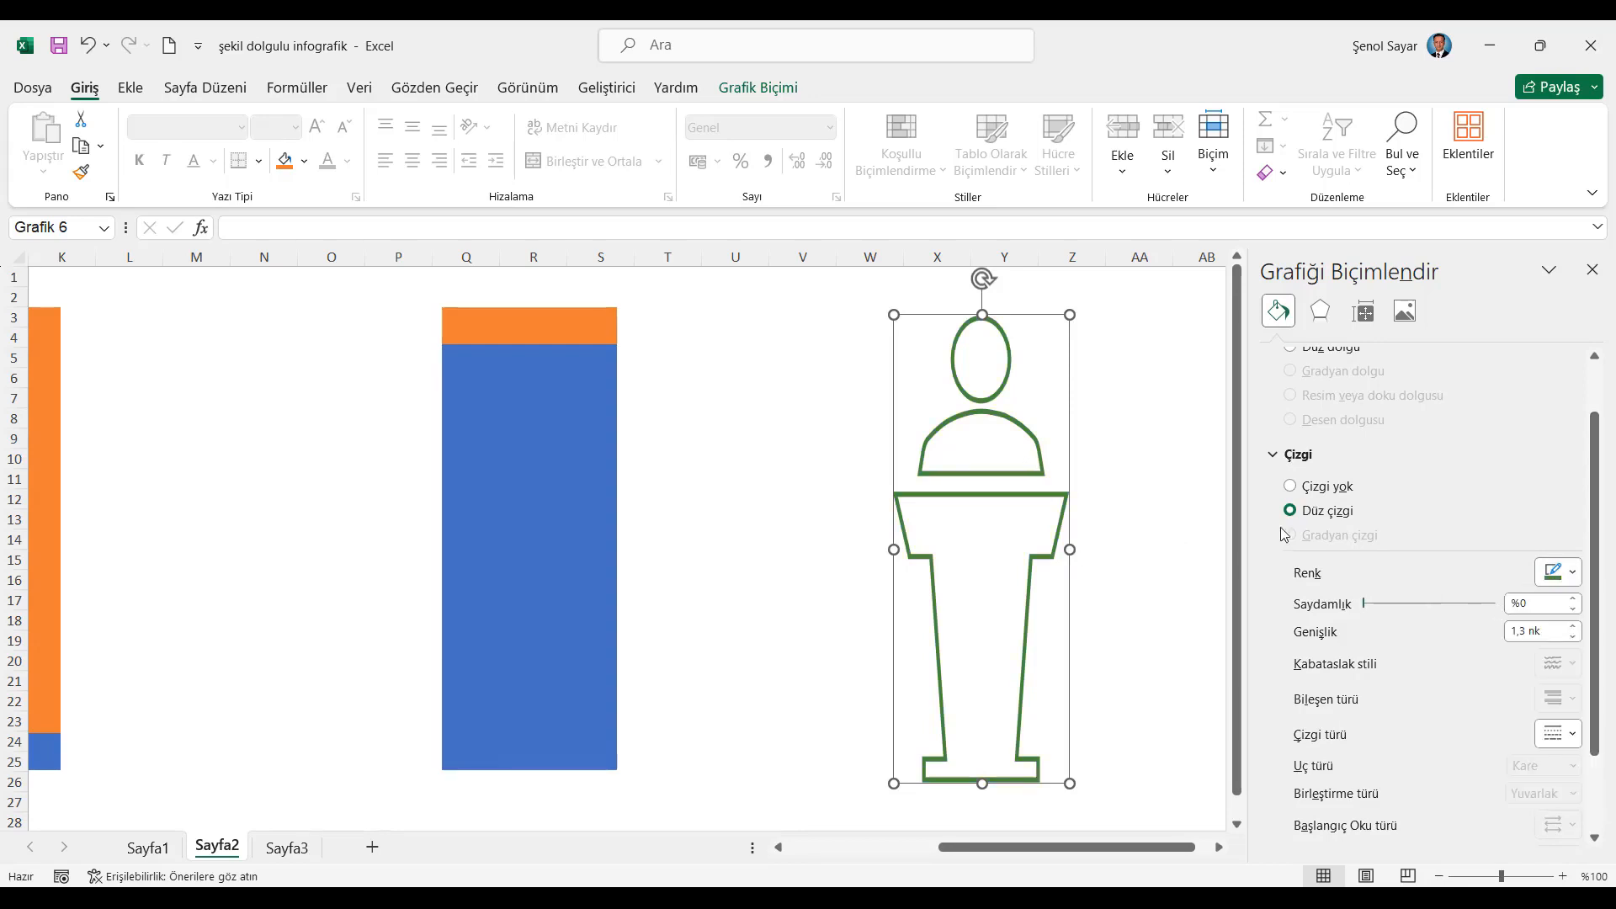
# Duplicate the green outlined speaker icon and place the copy beside the original, around columns AA to AC
pyautogui.click(1220, 847)
pyautogui.click(1220, 848)
pyautogui.click(1219, 848)
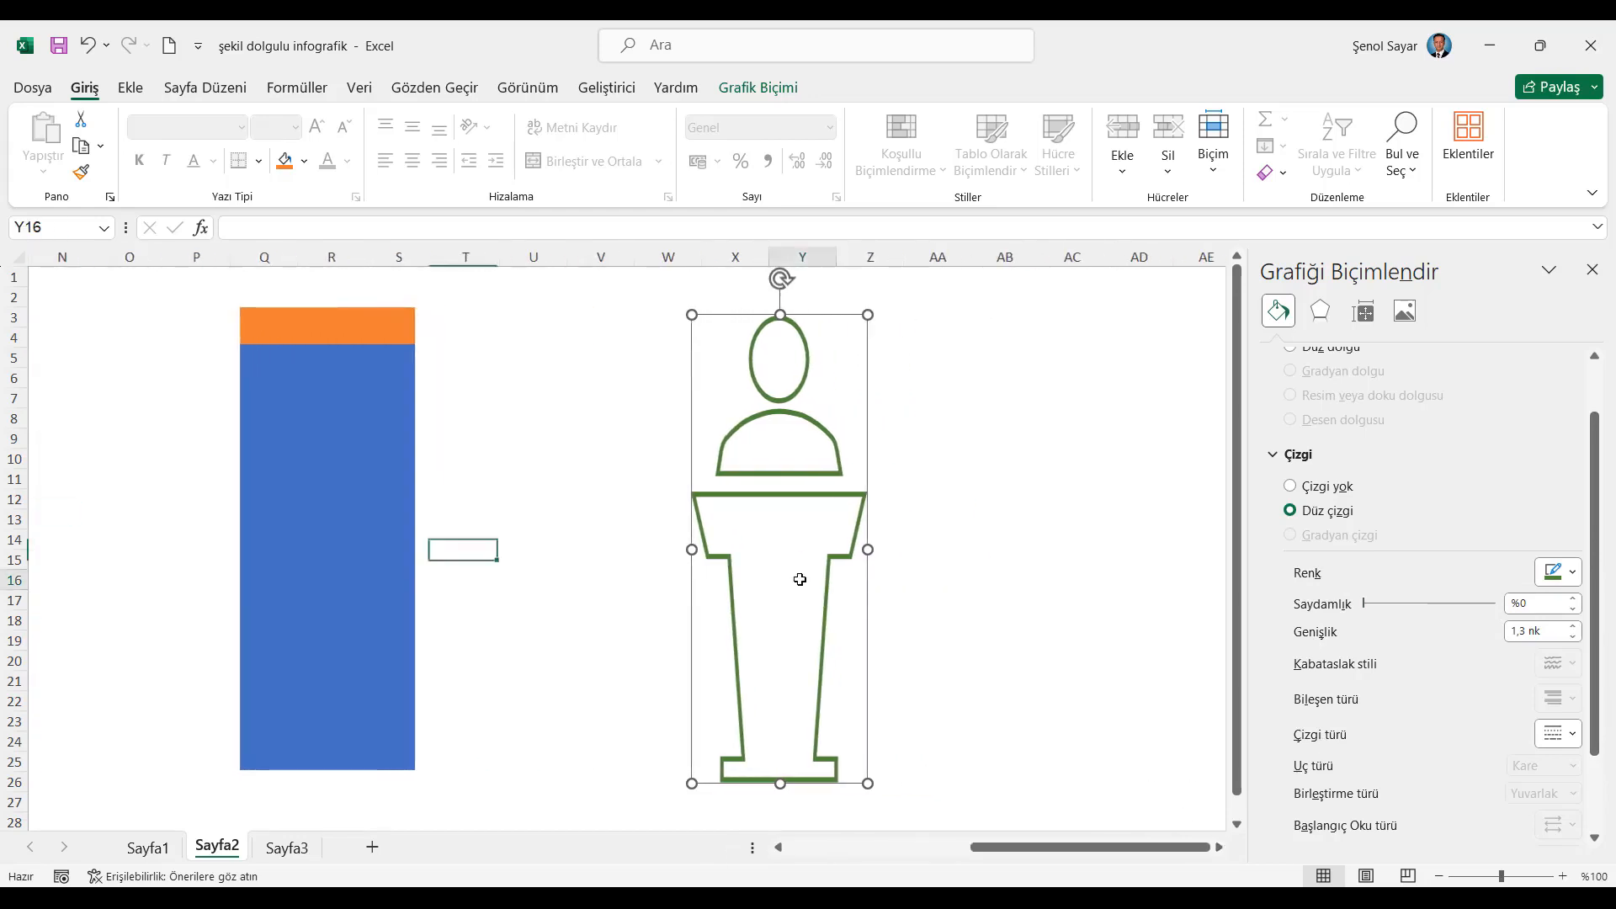
pyautogui.click(947, 337)
pyautogui.hotkey('ctrl', 'v')
pyautogui.moveTo(960, 404); pyautogui.dragTo(996, 386)
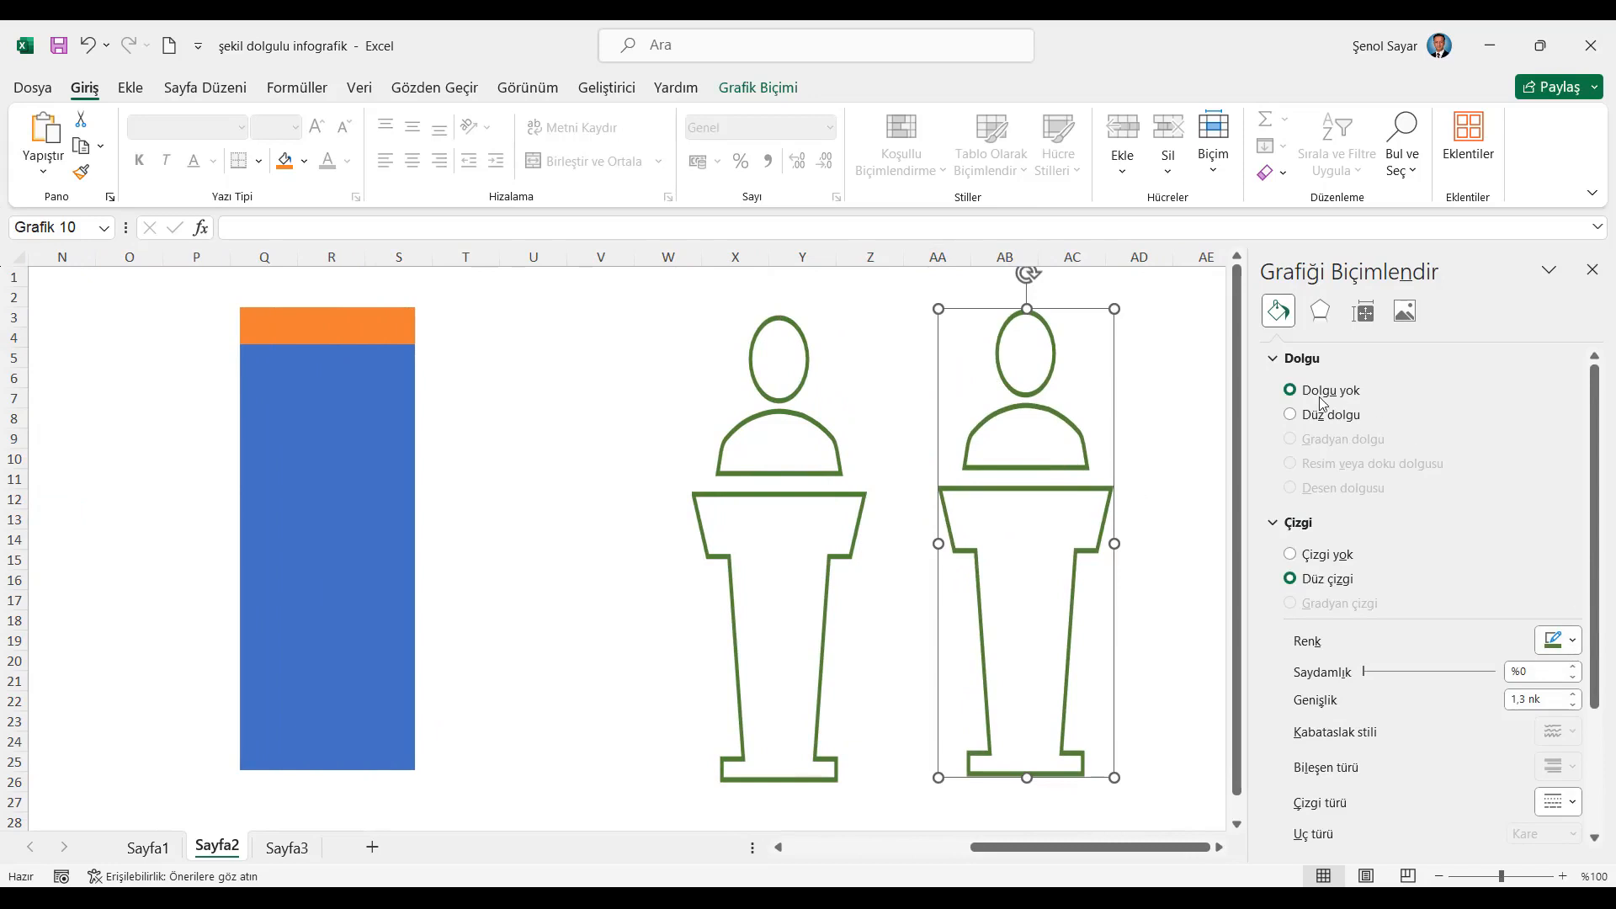
# Give the copied speaker icon a solid fill in the lightest green theme color
pyautogui.click(1292, 415)
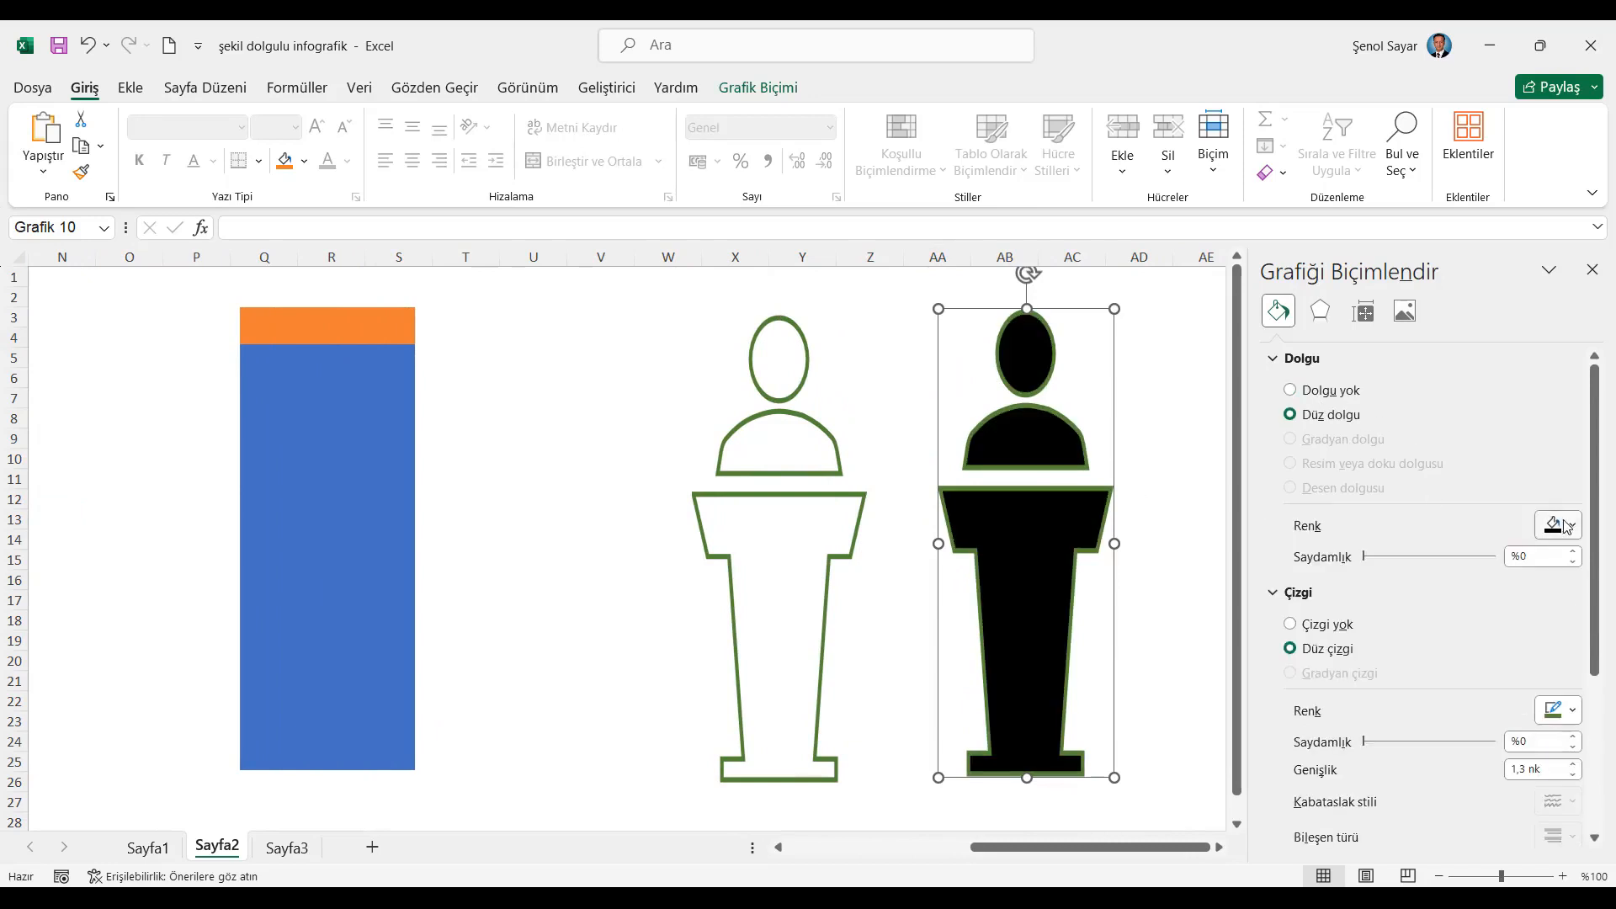
pyautogui.click(1570, 526)
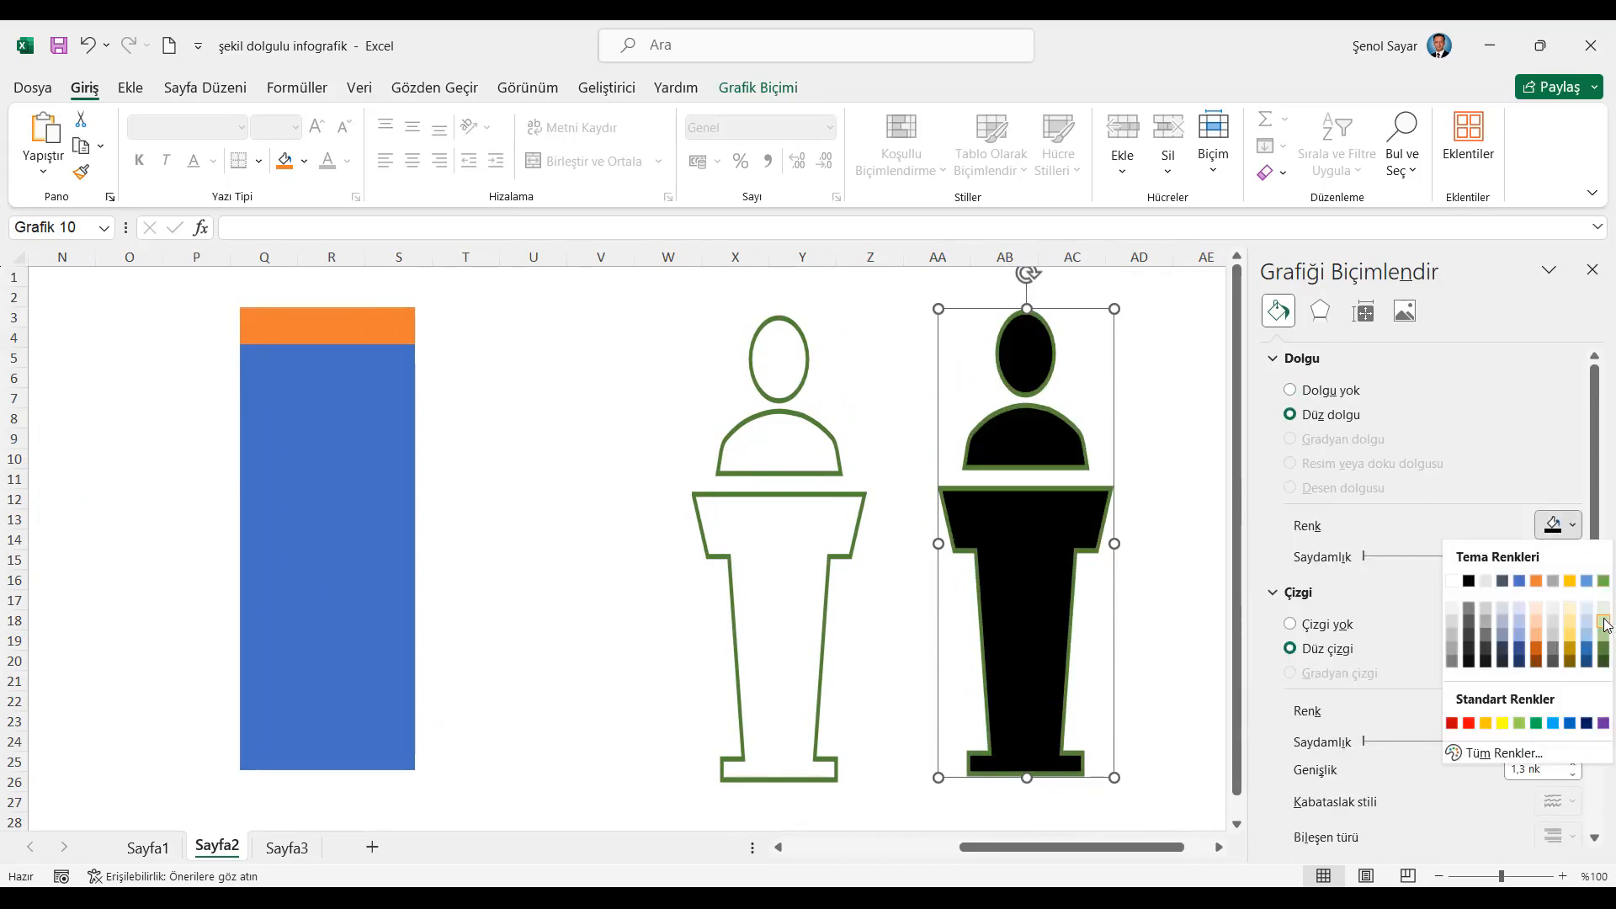
pyautogui.click(1603, 624)
pyautogui.click(1579, 535)
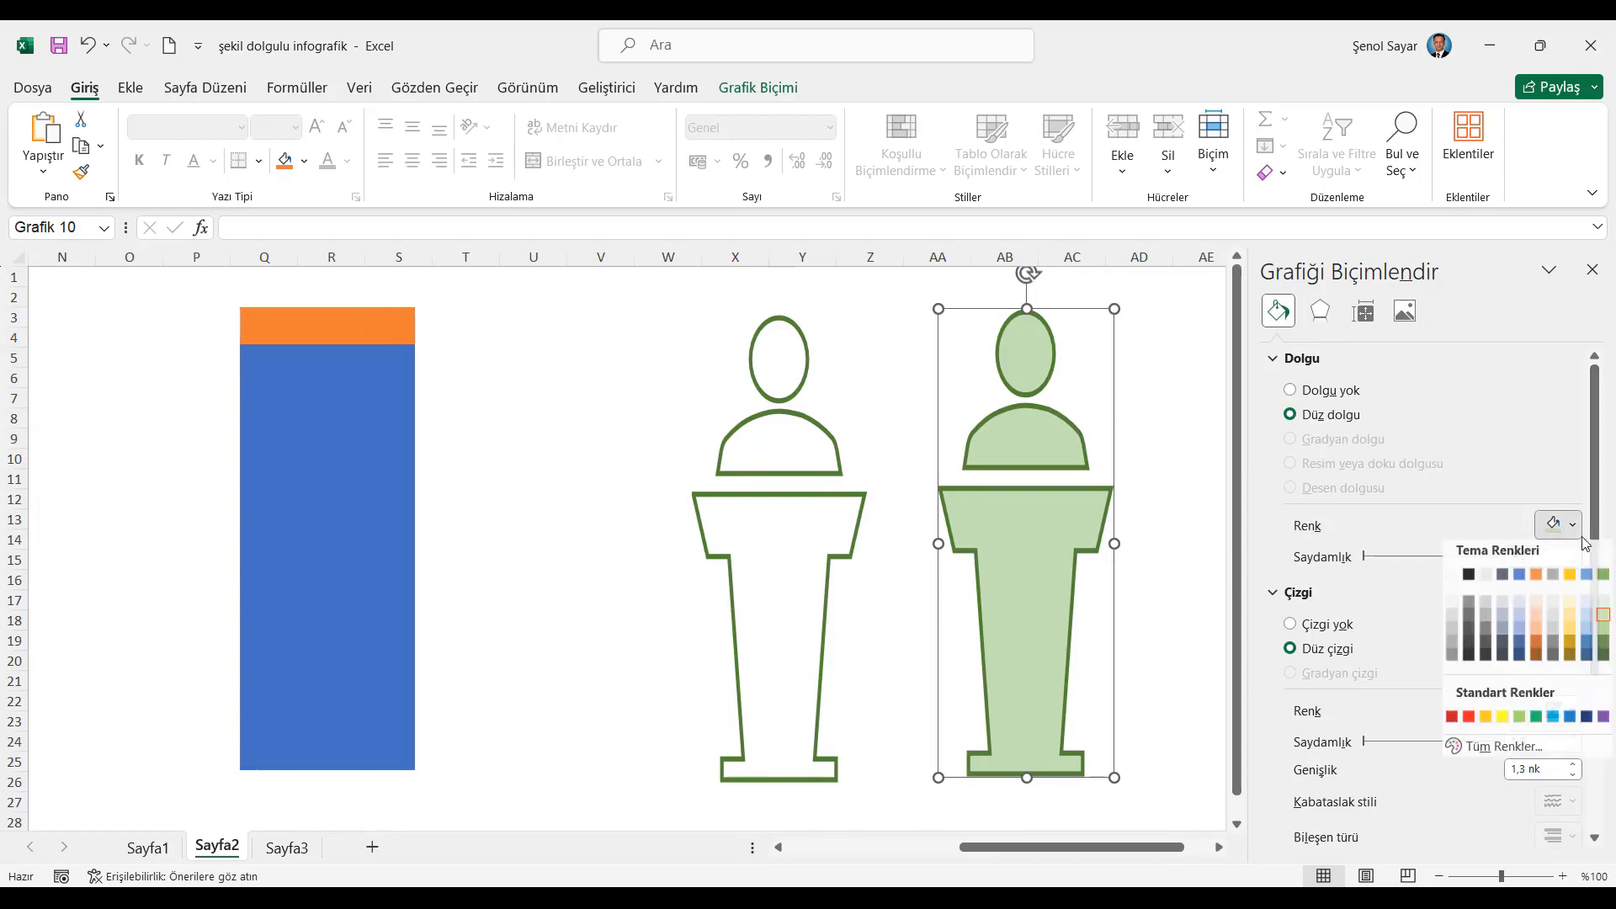
pyautogui.click(1603, 612)
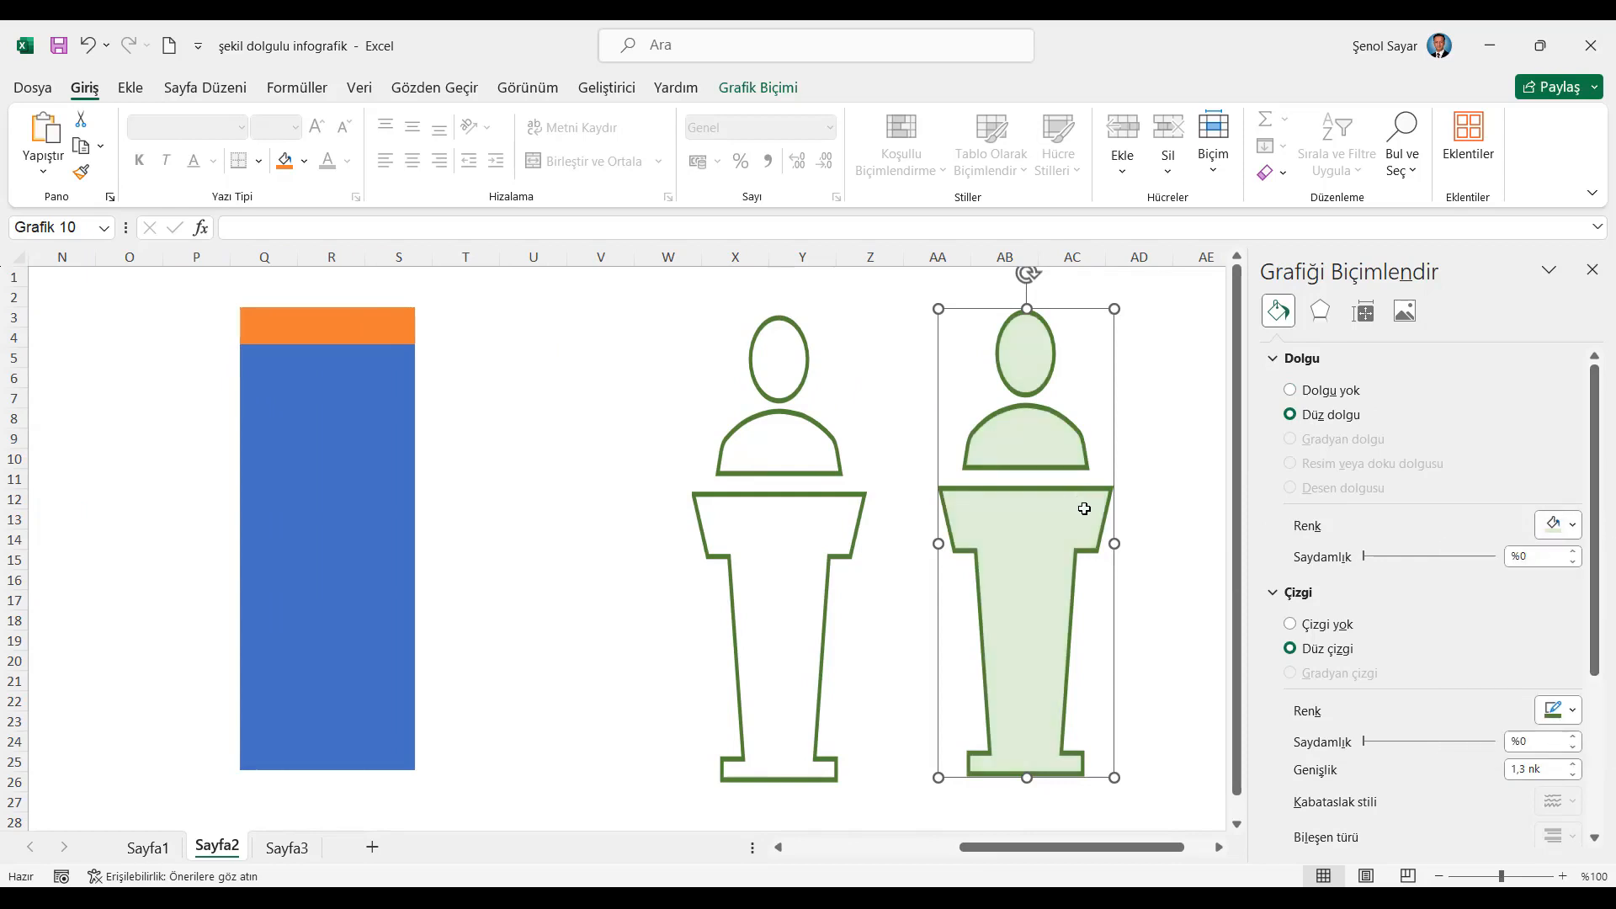
# Copy the outlined and the filled green speaker icons together and paste the pair below them, starting at cell X30
pyautogui.scroll(-3, 872, 452)
pyautogui.click(801, 438)
pyautogui.click(984, 444)
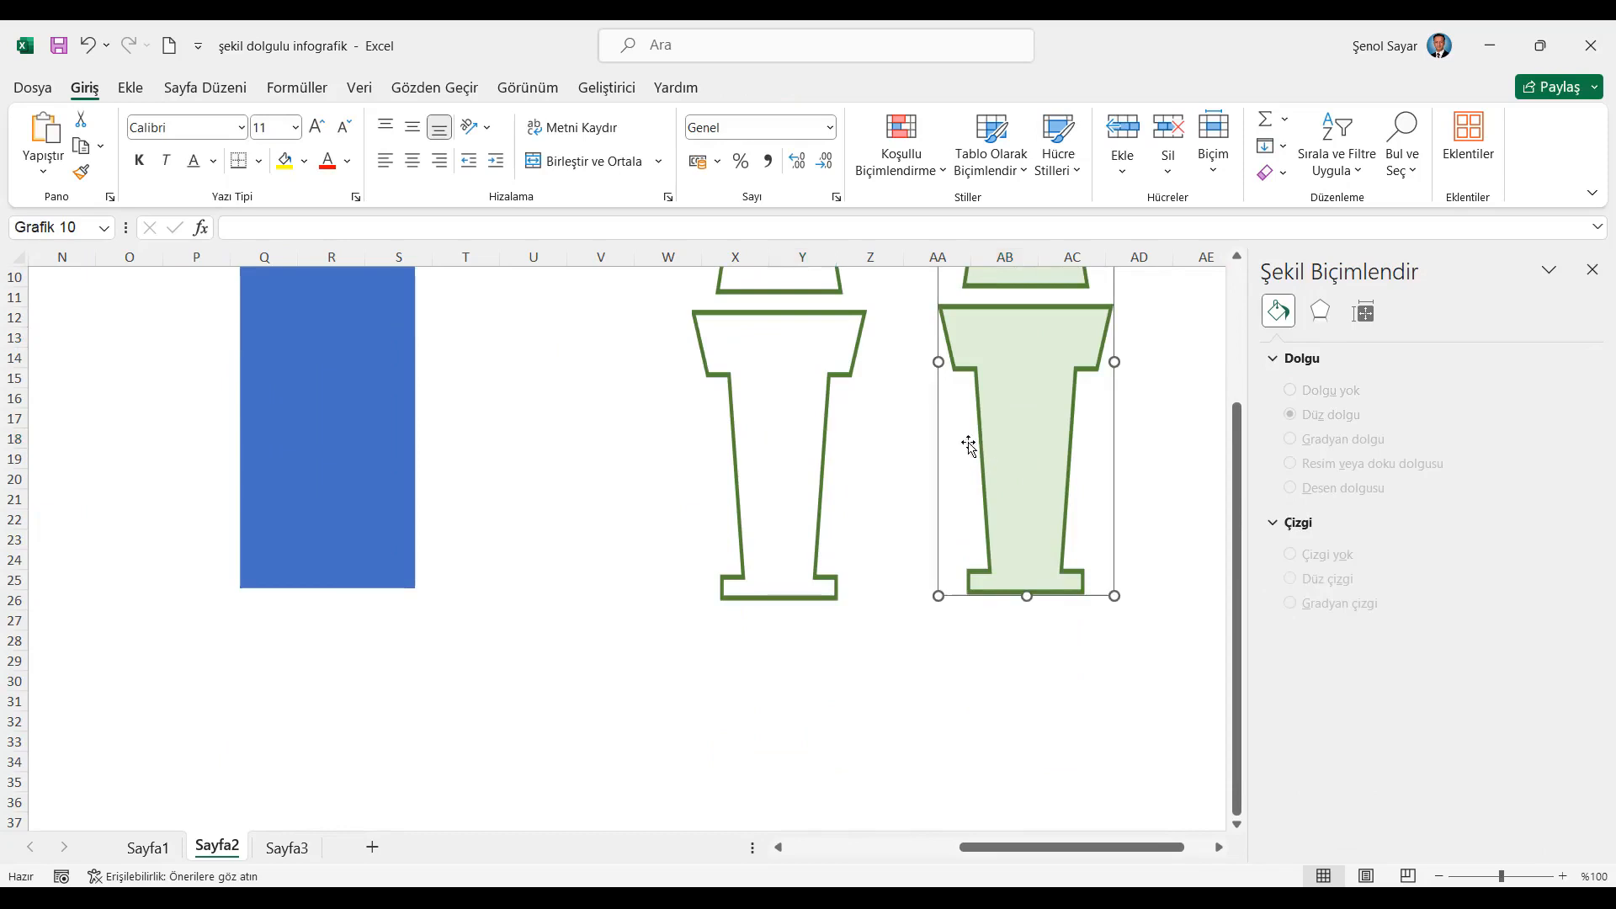
pyautogui.keyDown('ctrl'); pyautogui.click(830, 372); pyautogui.keyUp('ctrl')
pyautogui.scroll(-2, 854, 459)
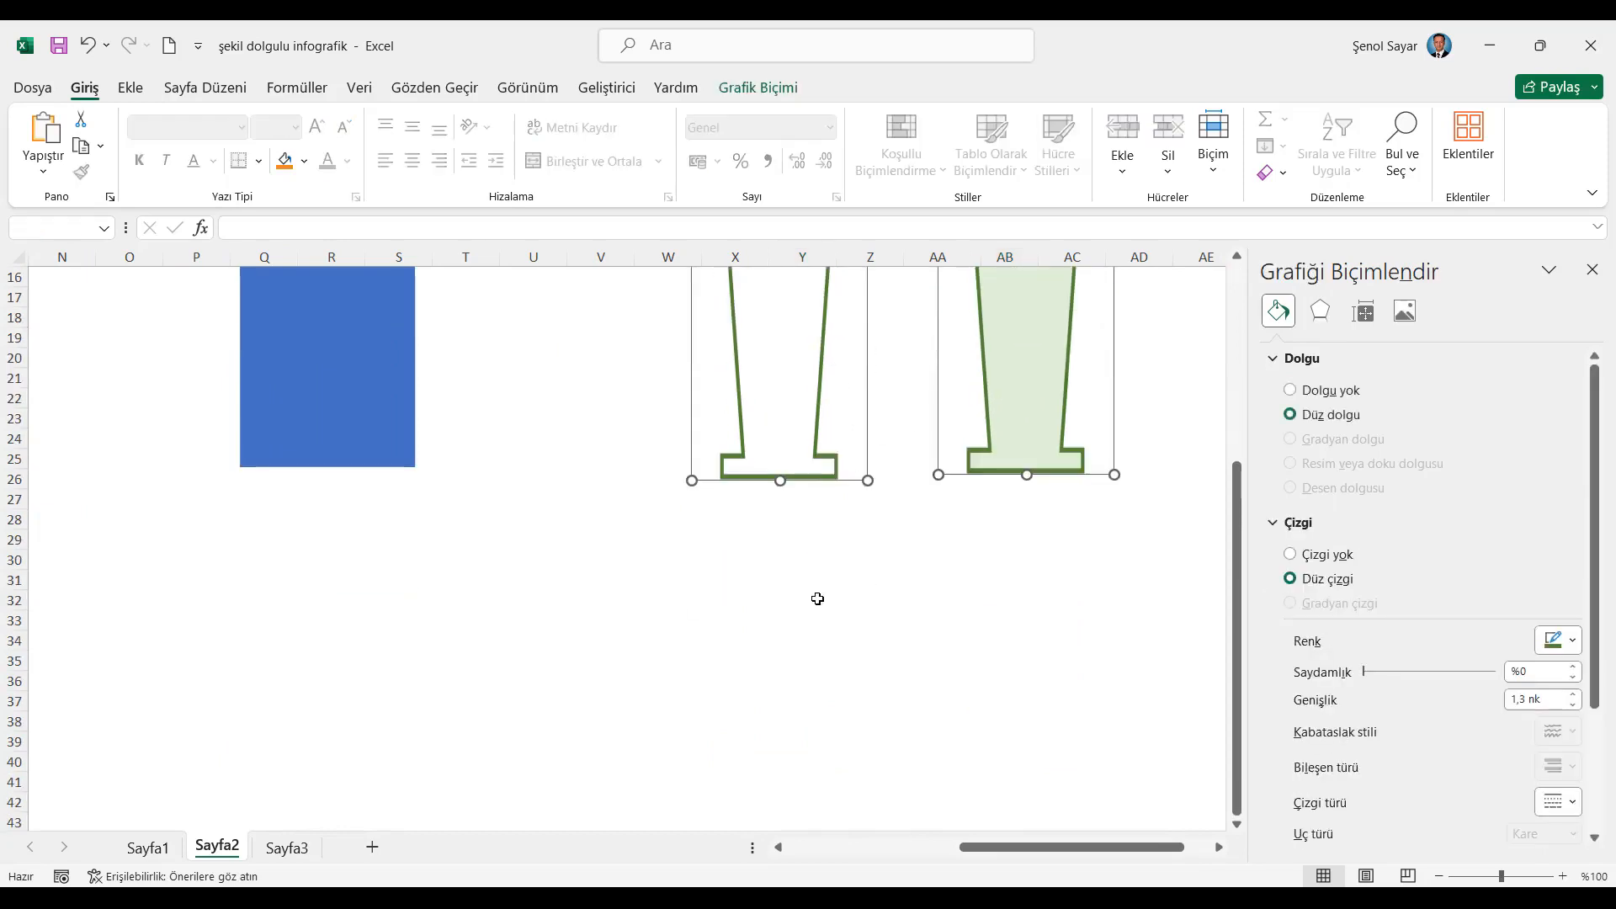
pyautogui.click(723, 562)
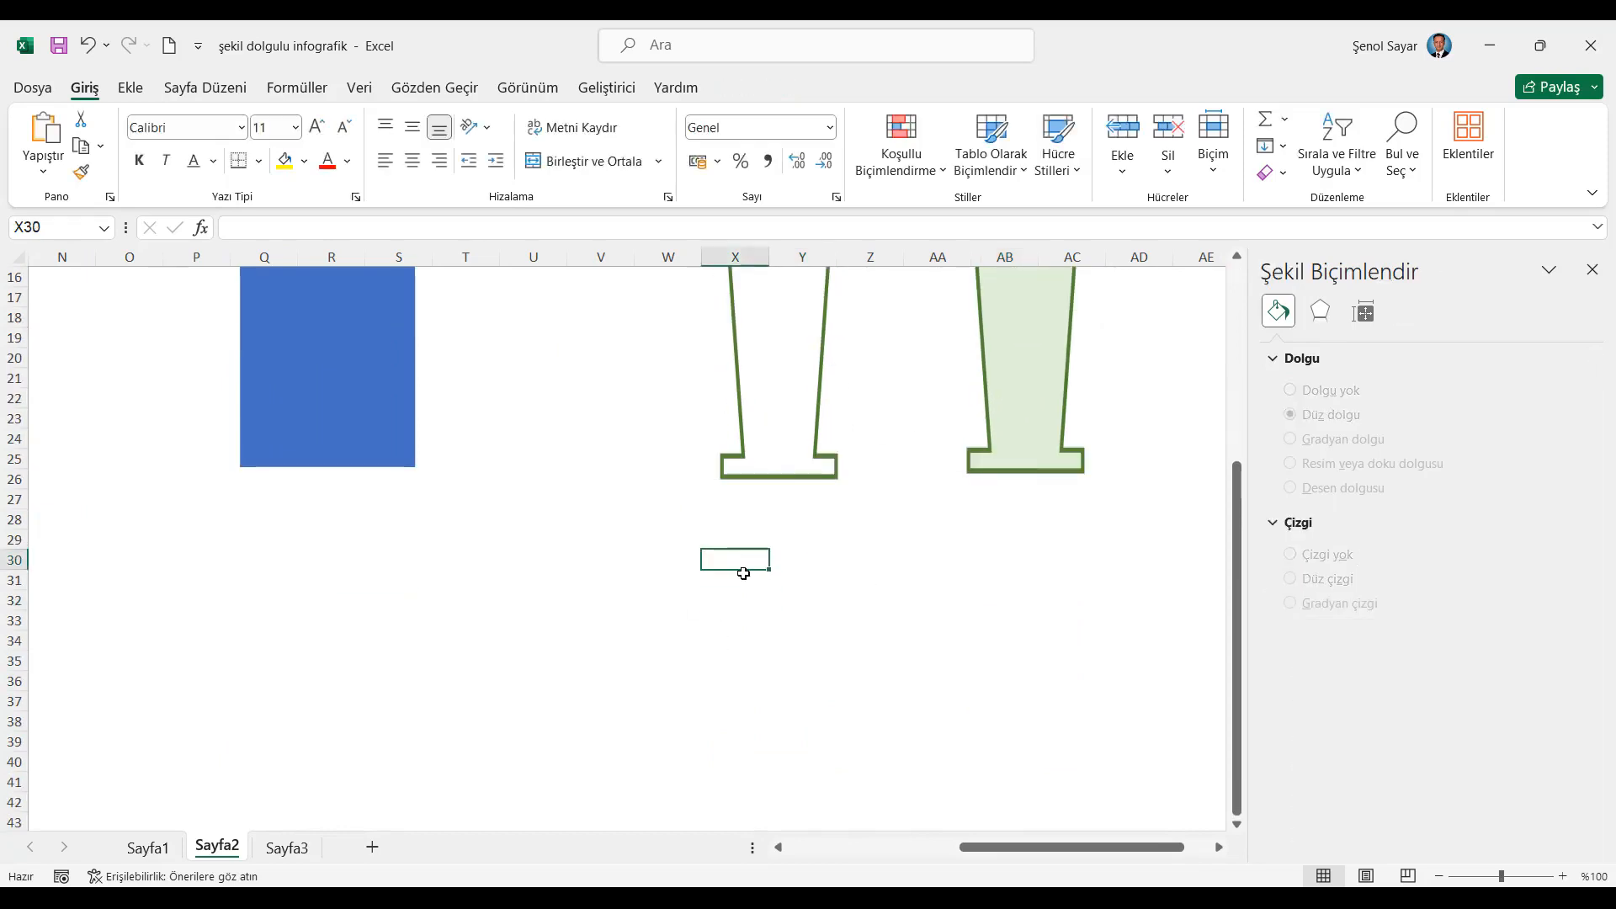
pyautogui.hotkey('ctrl', 'v')
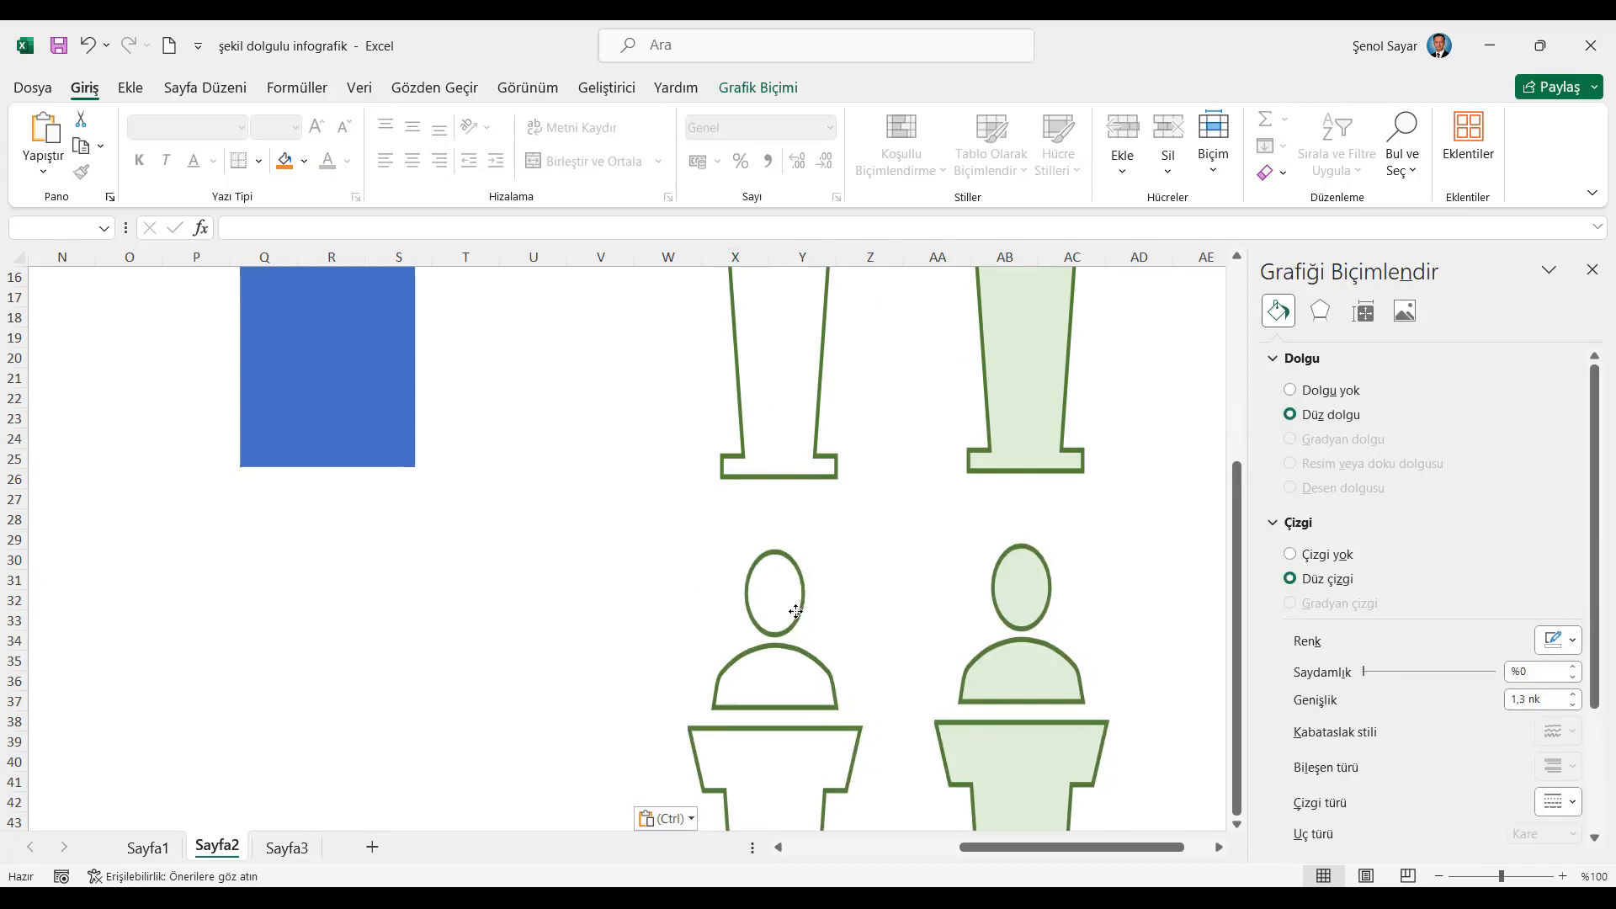
# Change the outline of both pasted speaker icons to the dark orange theme color
pyautogui.scroll(-2, 813, 576)
pyautogui.scroll(-2, 897, 576)
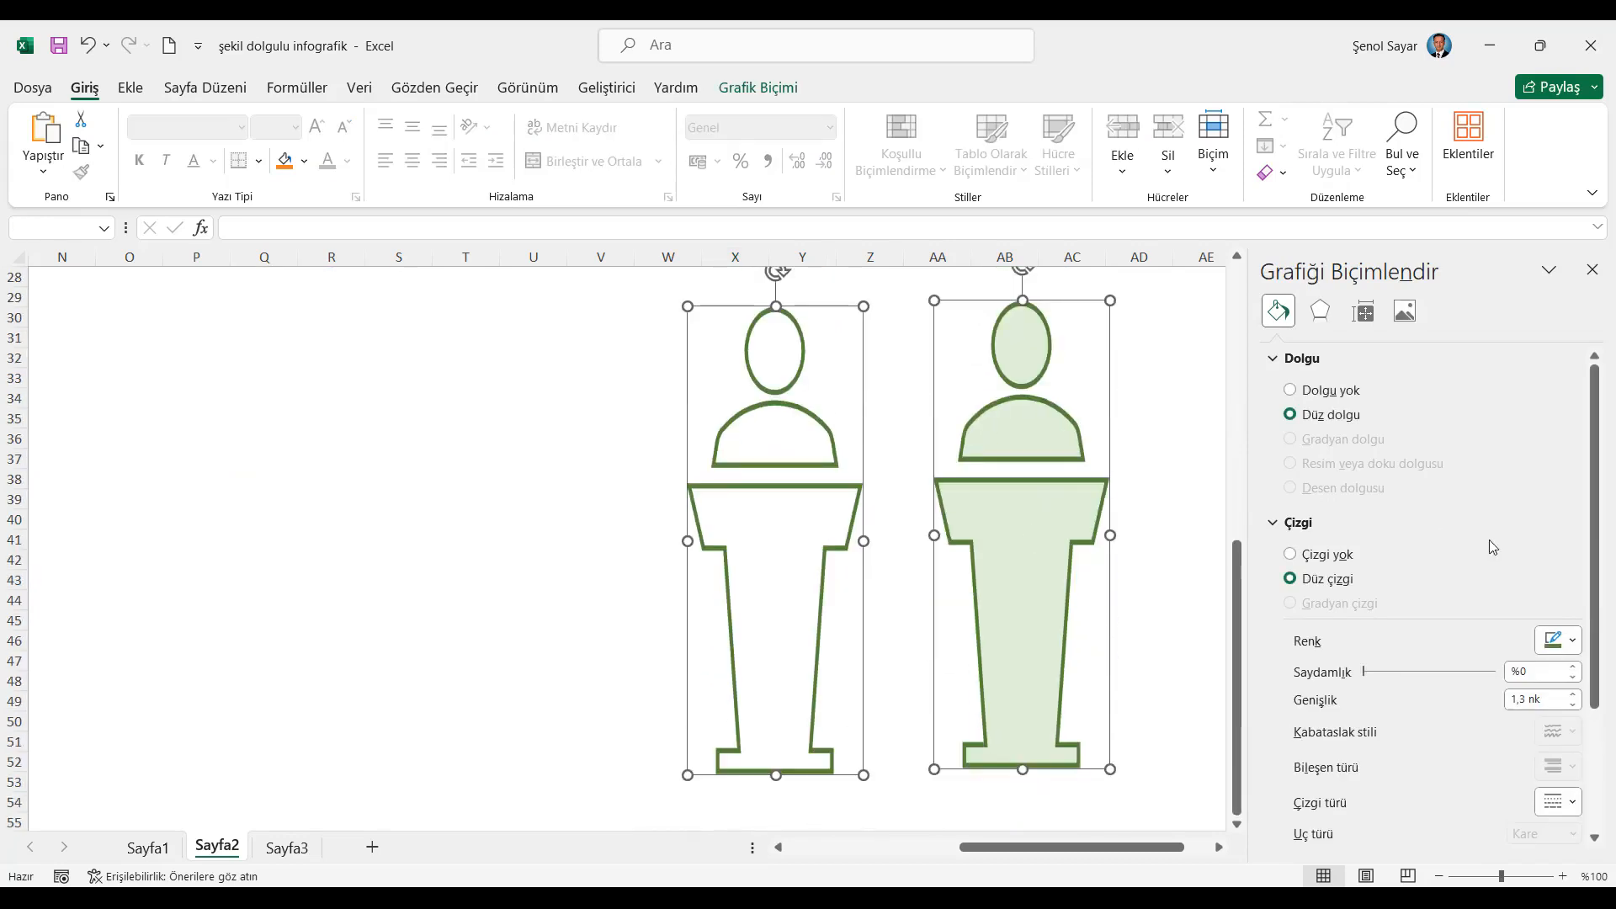
pyautogui.click(1573, 641)
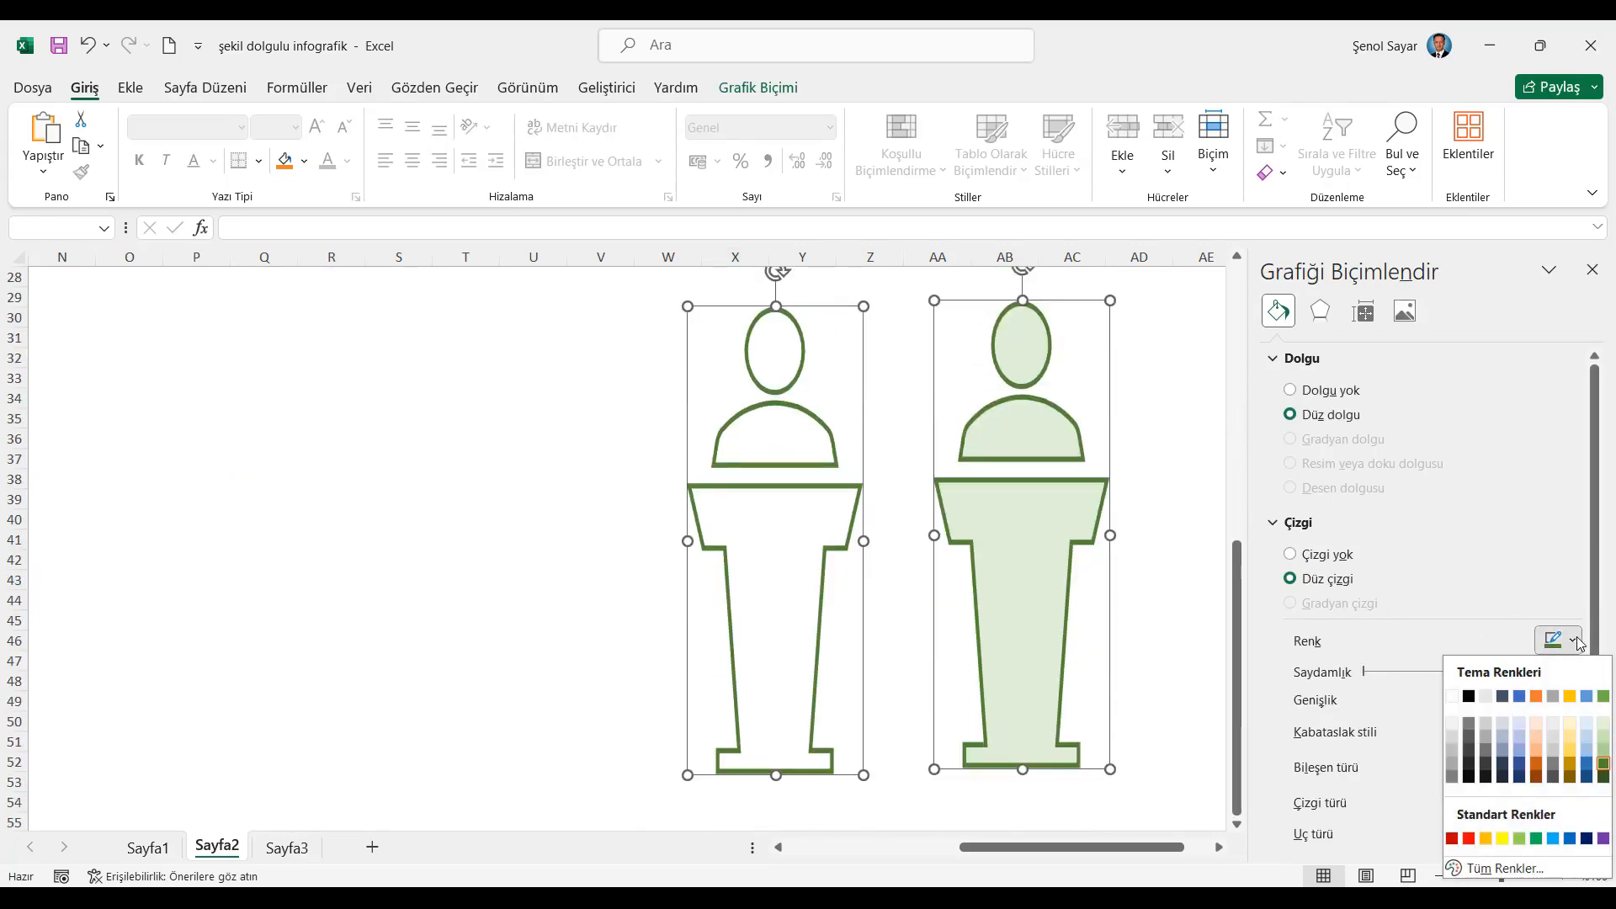
pyautogui.click(1537, 768)
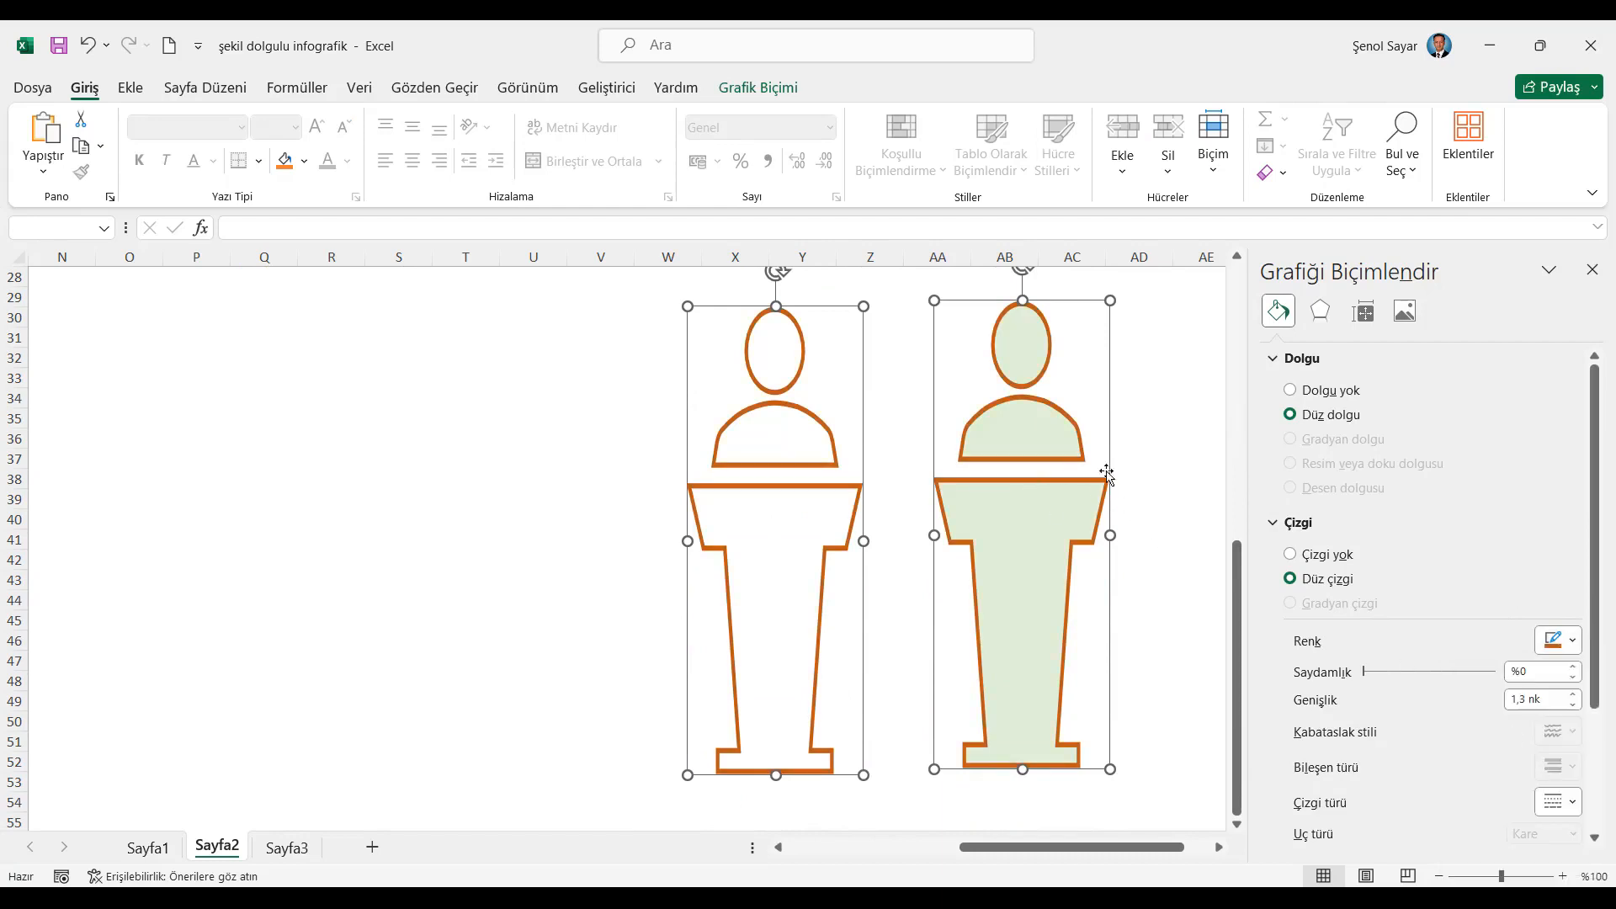
# Change the fill of the lower filled speaker icon to the lightest orange theme color
pyautogui.click(1143, 450)
pyautogui.click(1069, 431)
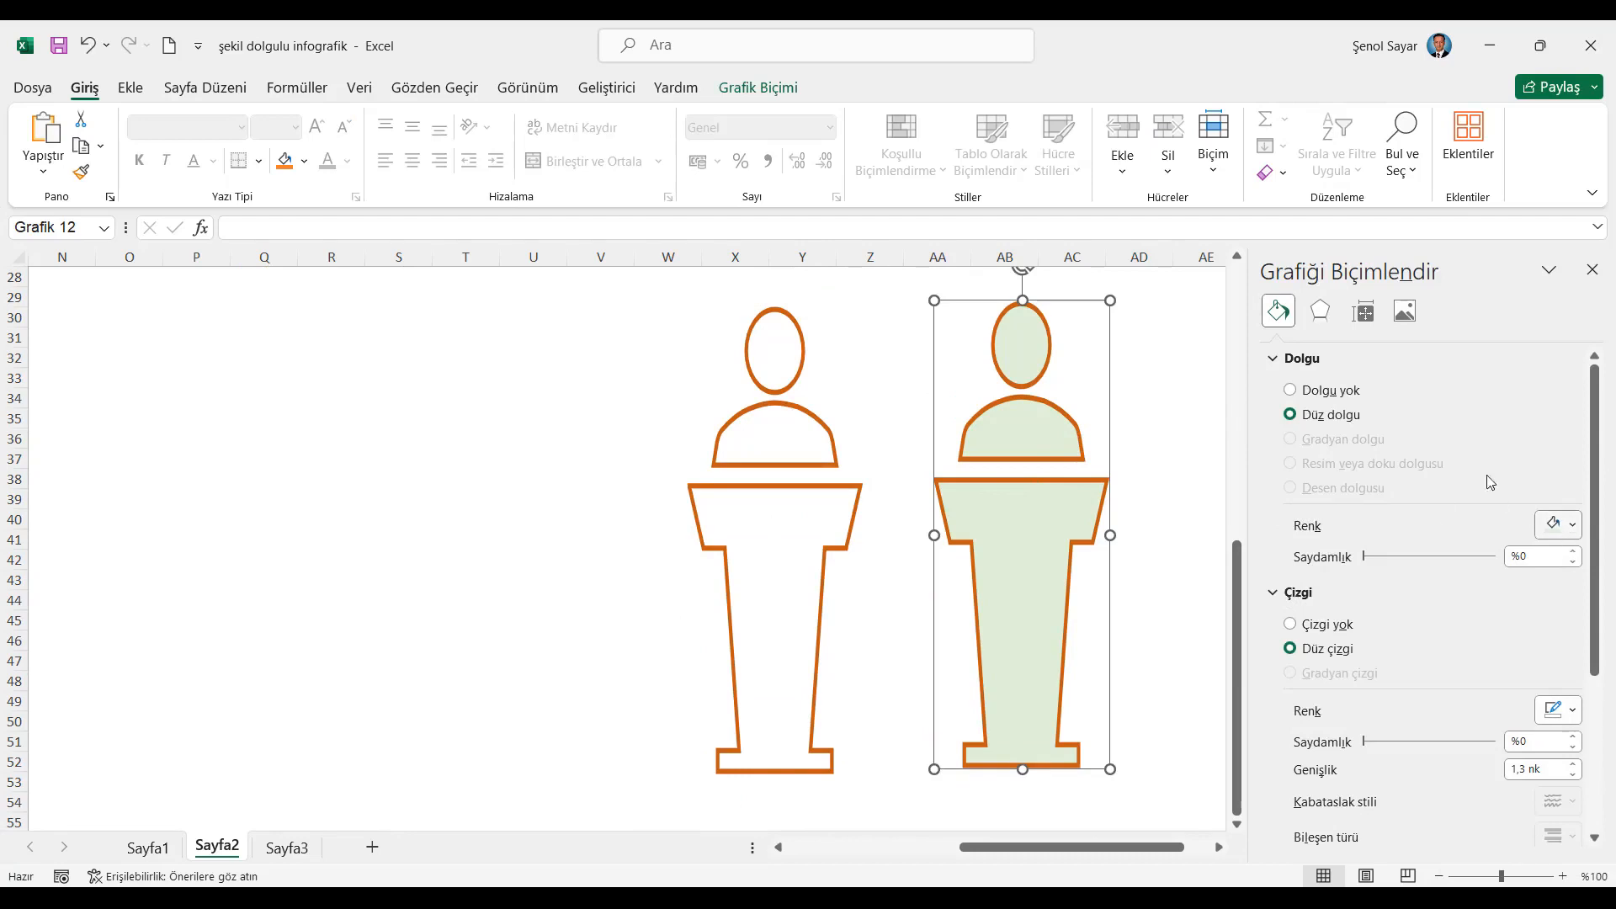
pyautogui.click(1571, 528)
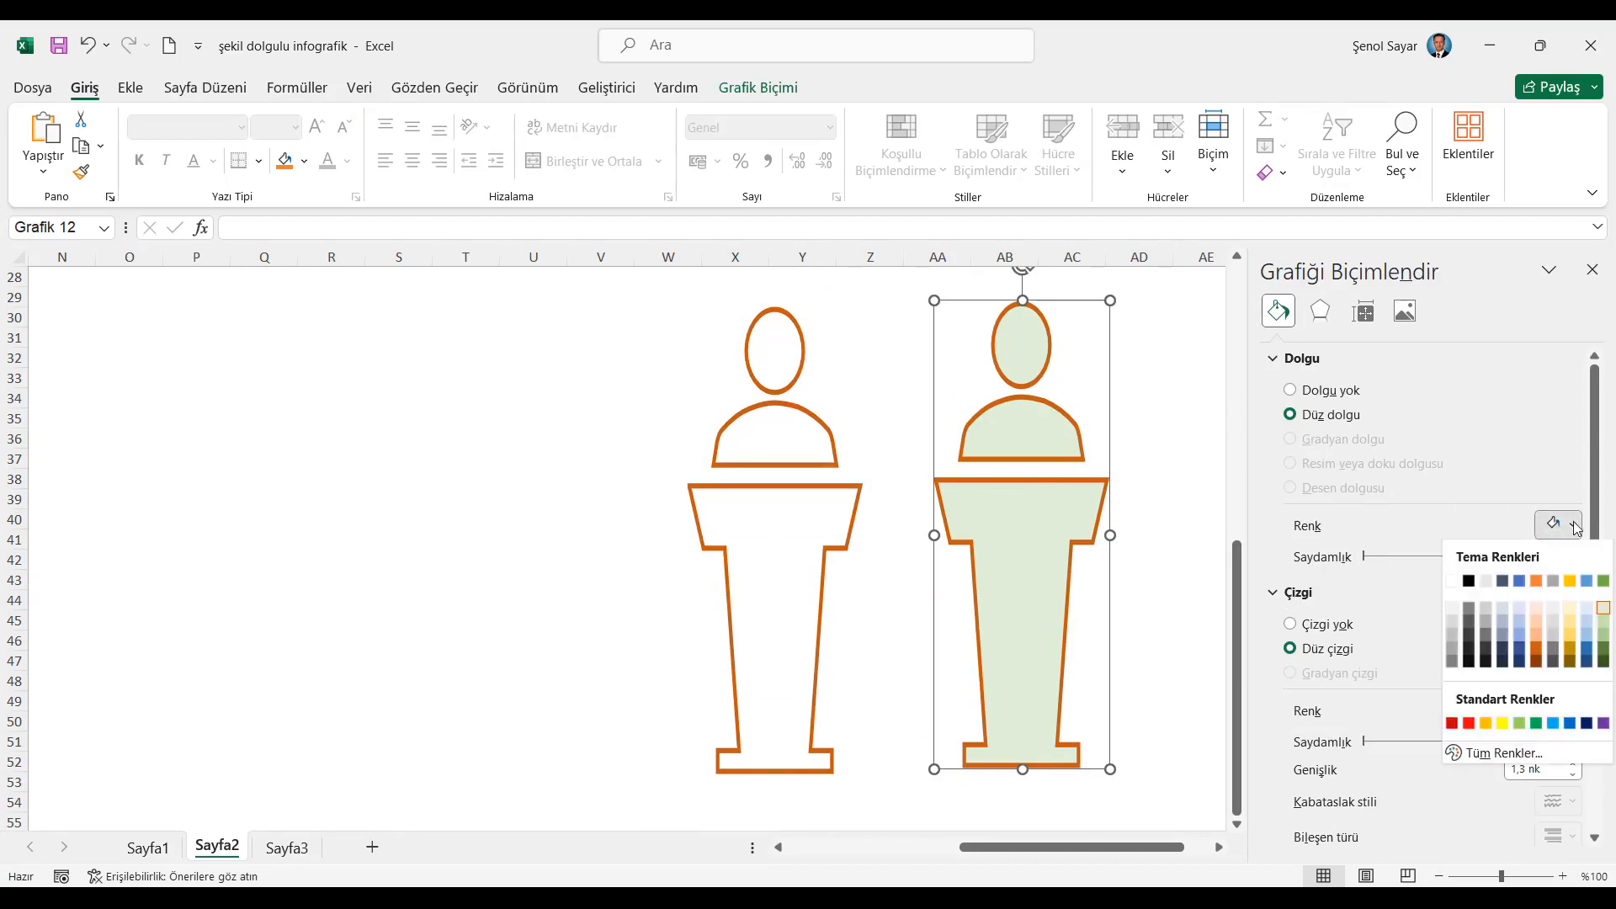
pyautogui.click(1537, 614)
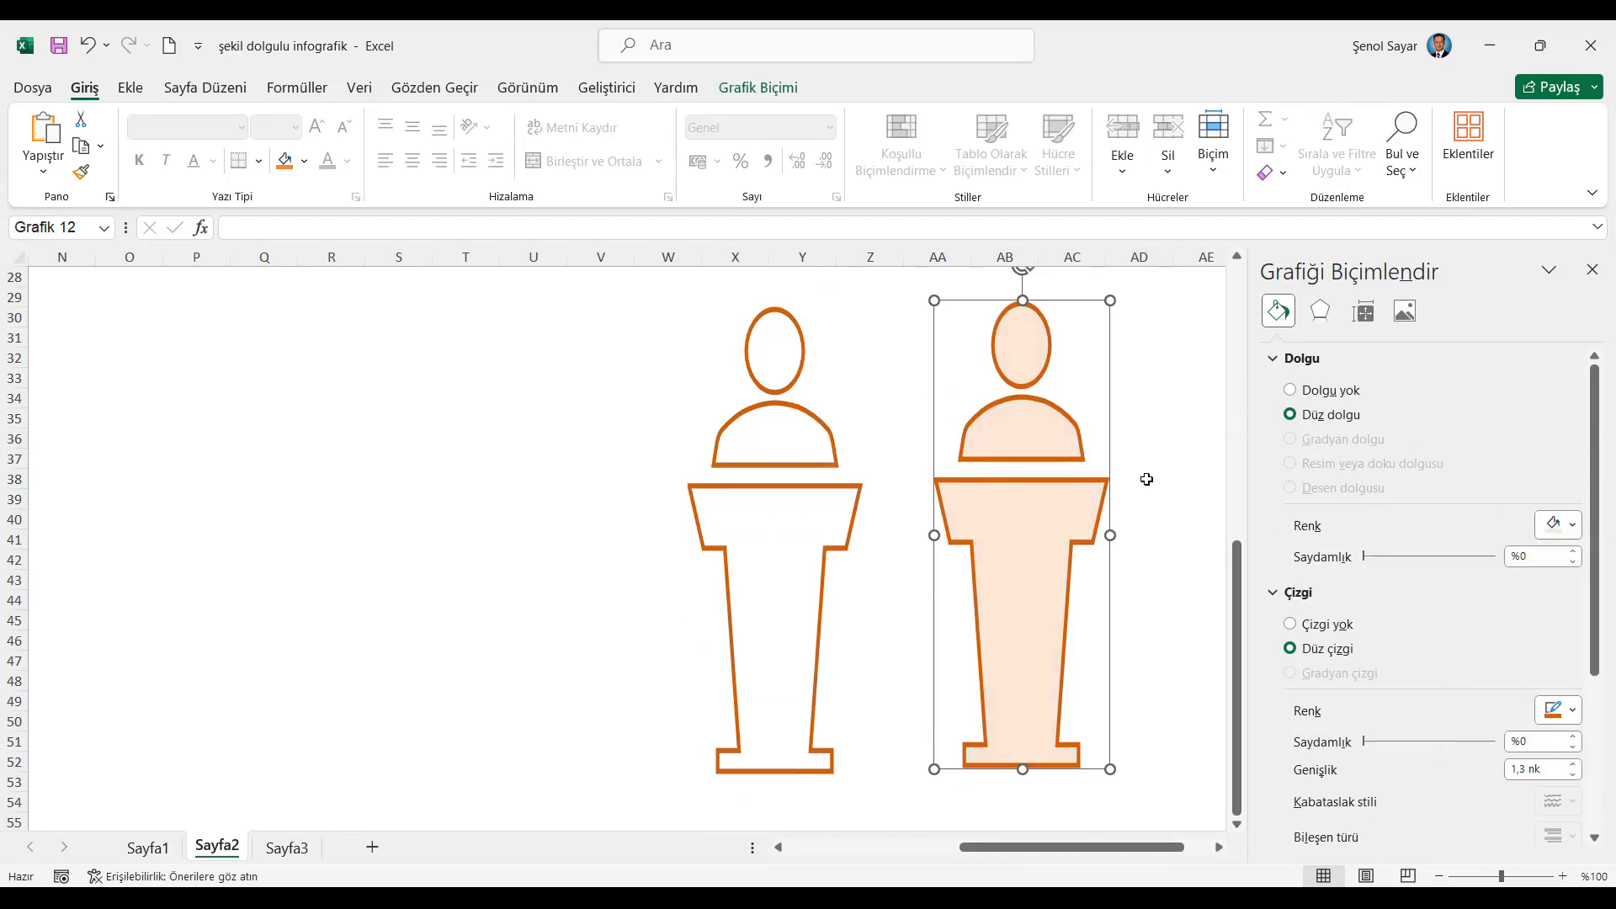
# Review the finished example infographic on Sayfa1 and return to the icons on Sayfa2
pyautogui.scroll(8, 1058, 480)
pyautogui.scroll(-3, 1058, 482)
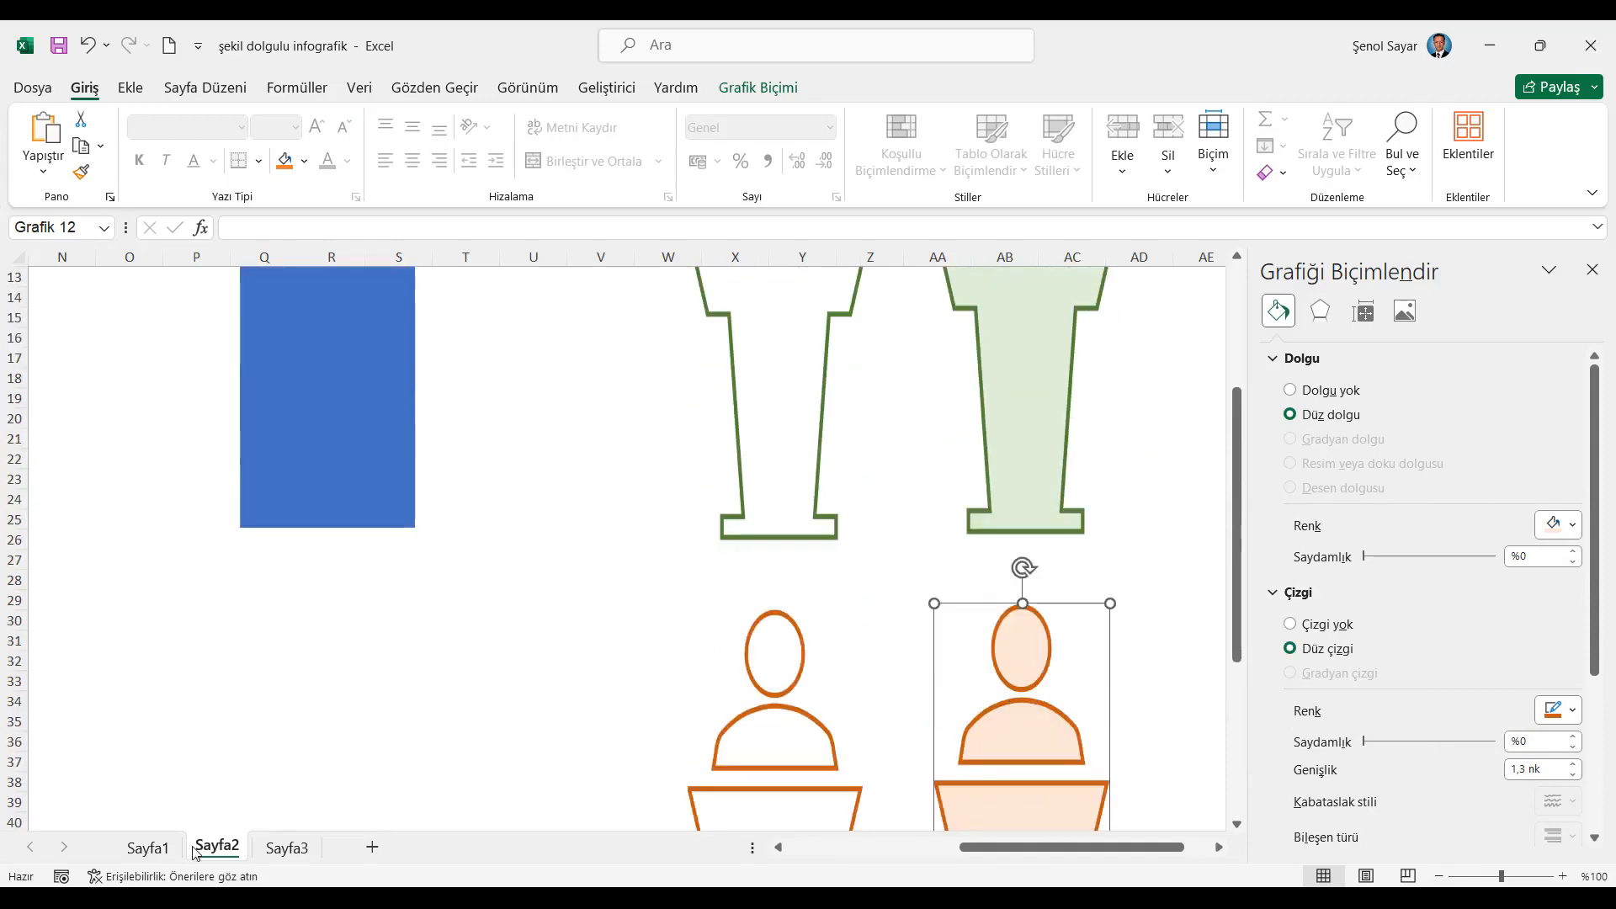
pyautogui.click(148, 848)
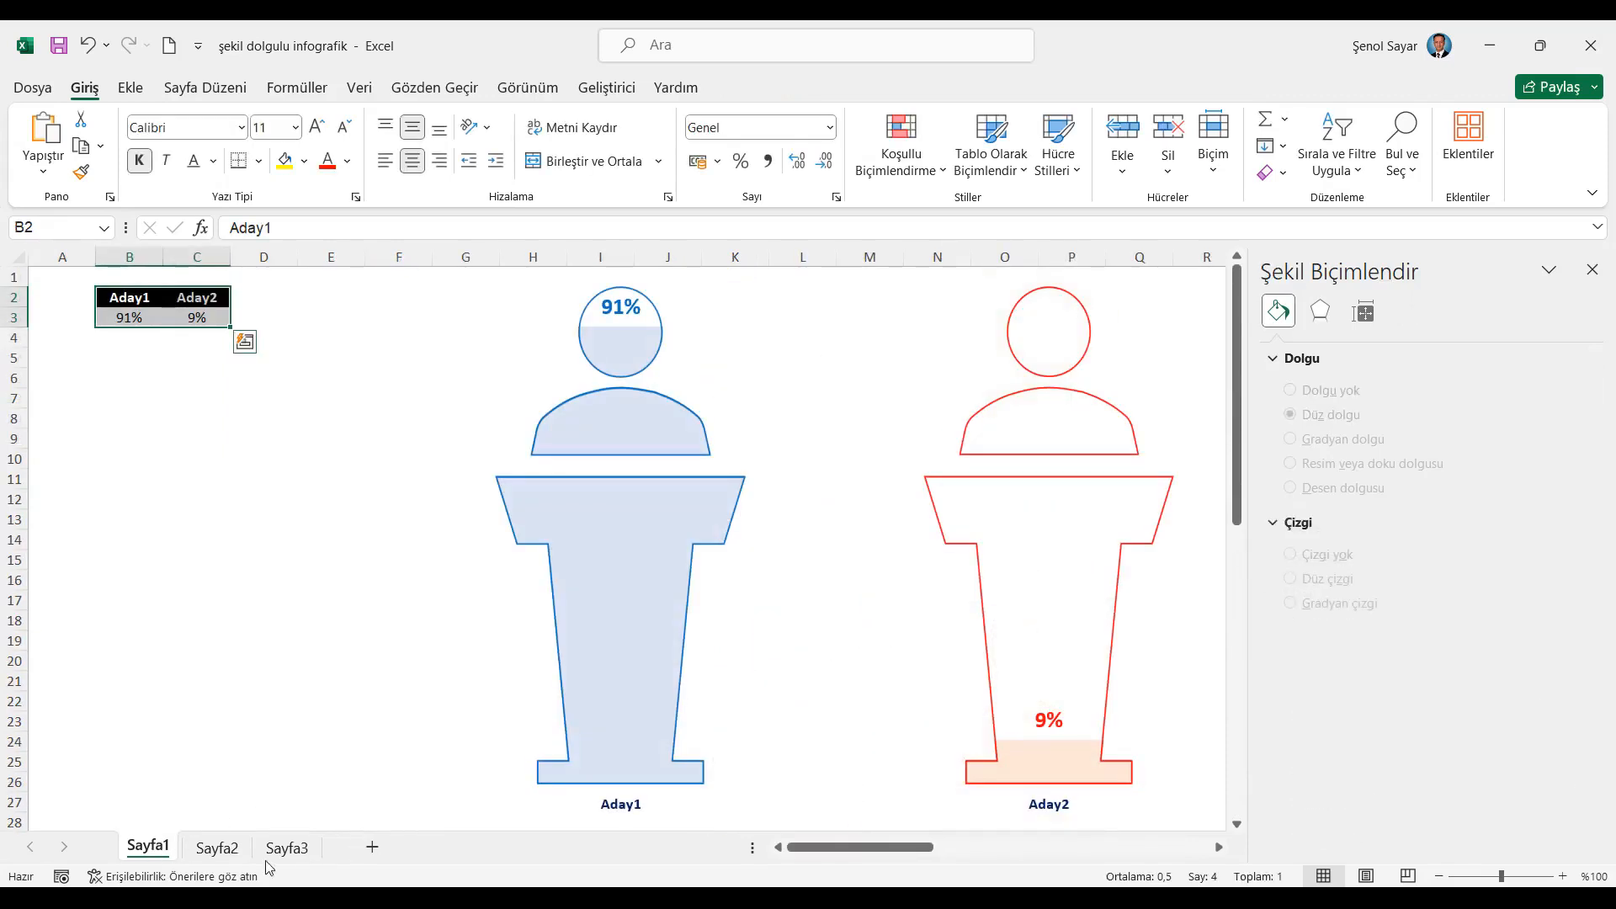
pyautogui.click(218, 848)
pyautogui.scroll(4, 796, 538)
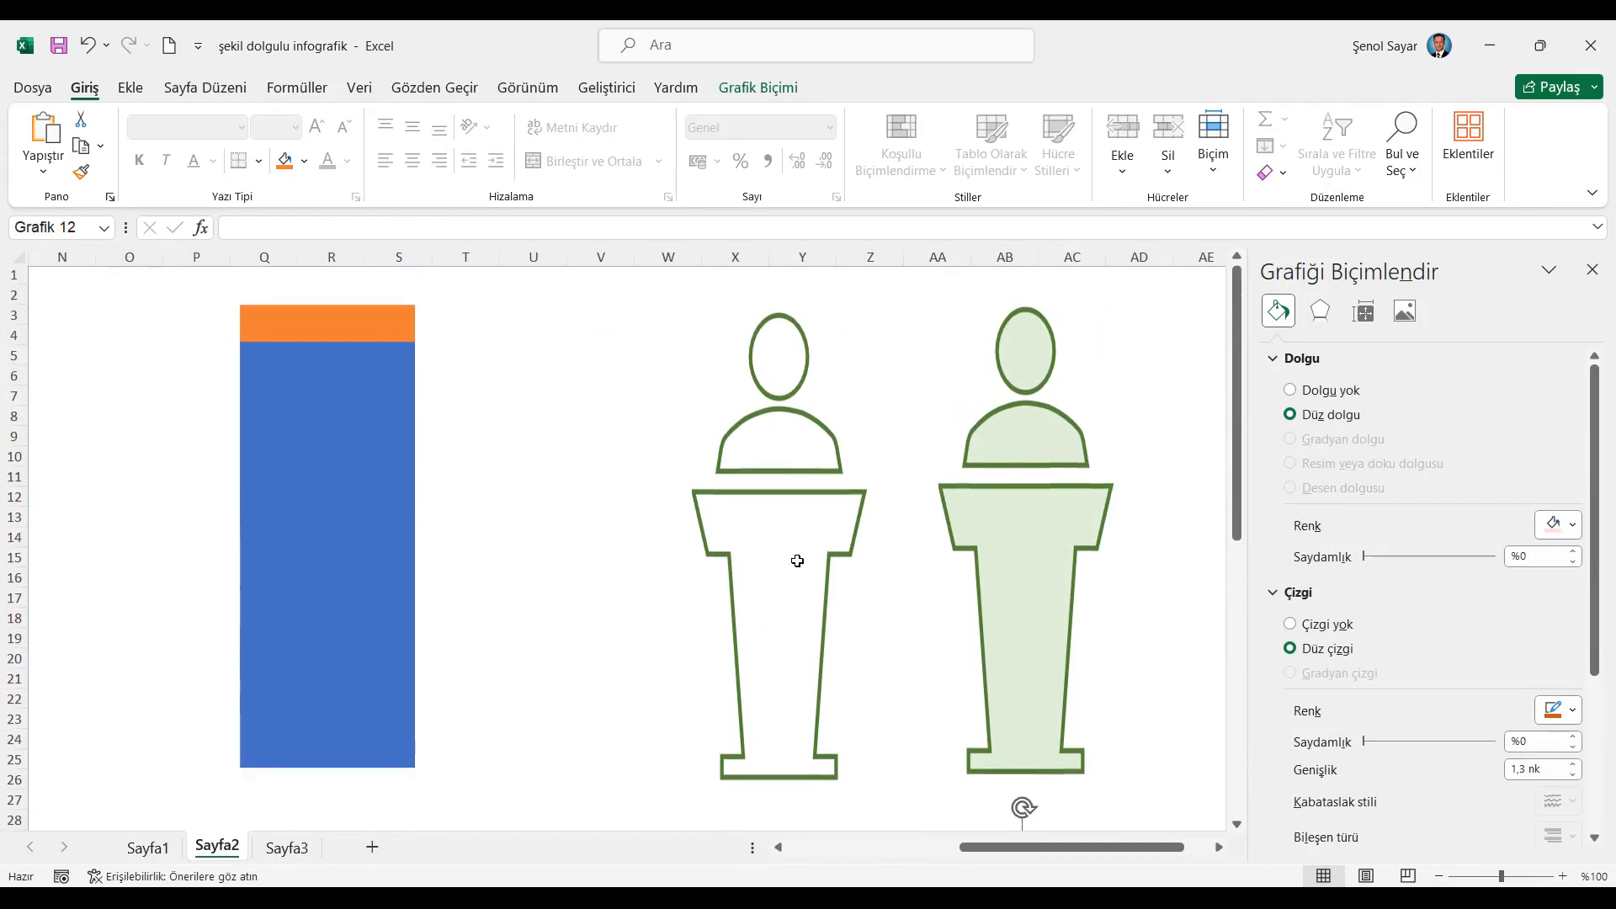
# Copy the green outlined, unfilled speaker icon and paste it into Aday1's 100% column in the chart
pyautogui.click(811, 539)
pyautogui.click(775, 453)
pyautogui.click(768, 389)
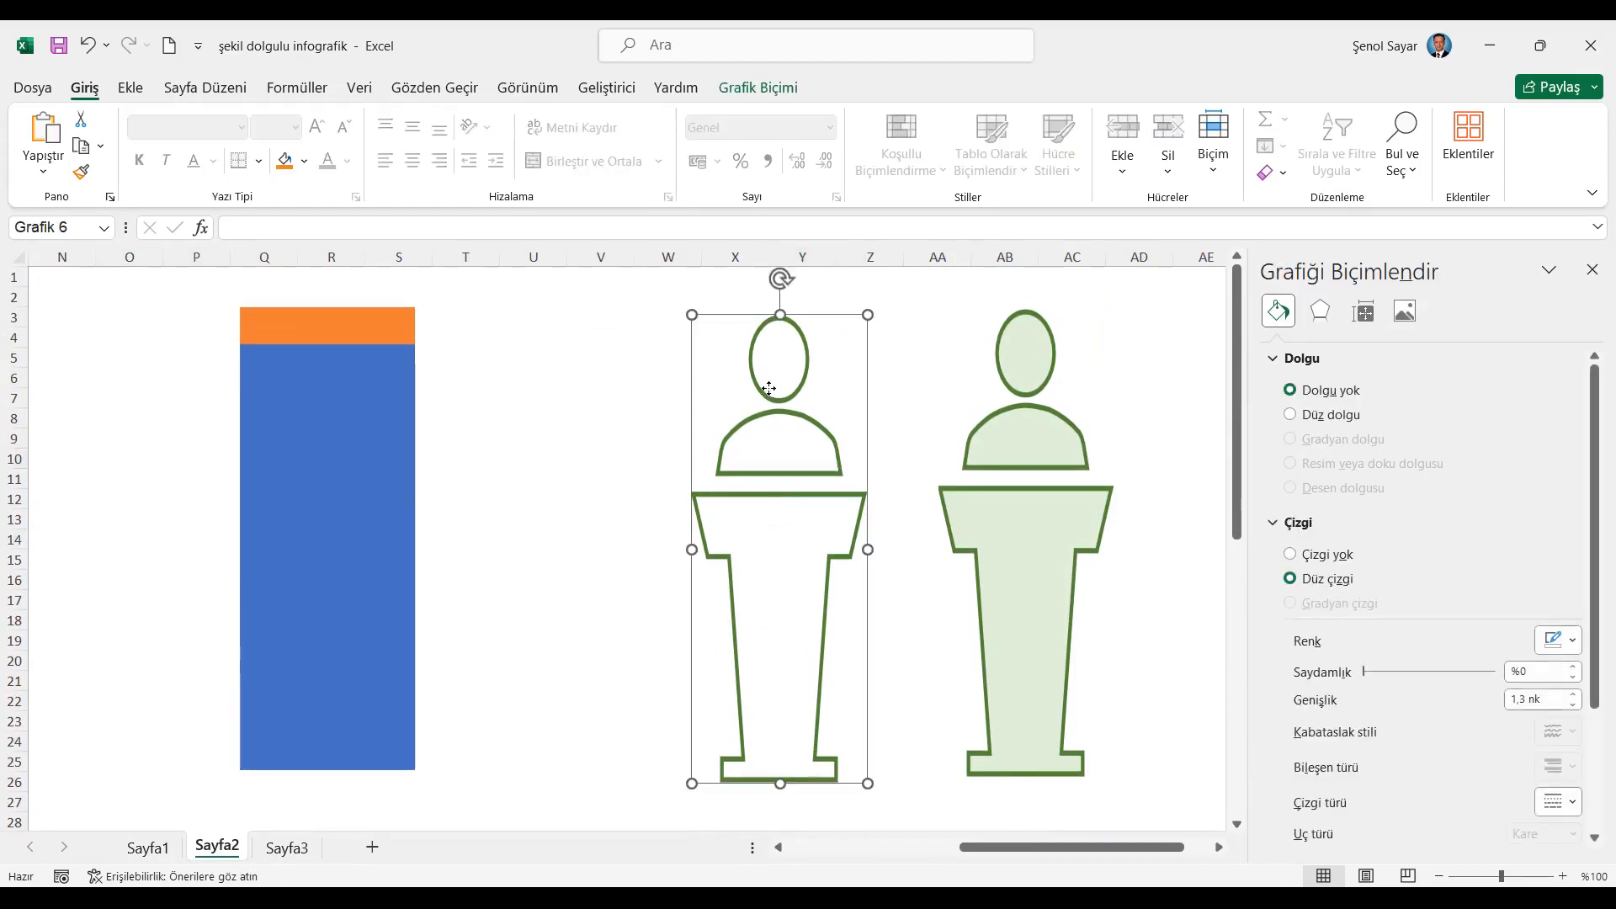
pyautogui.moveTo(1002, 848); pyautogui.dragTo(829, 848)
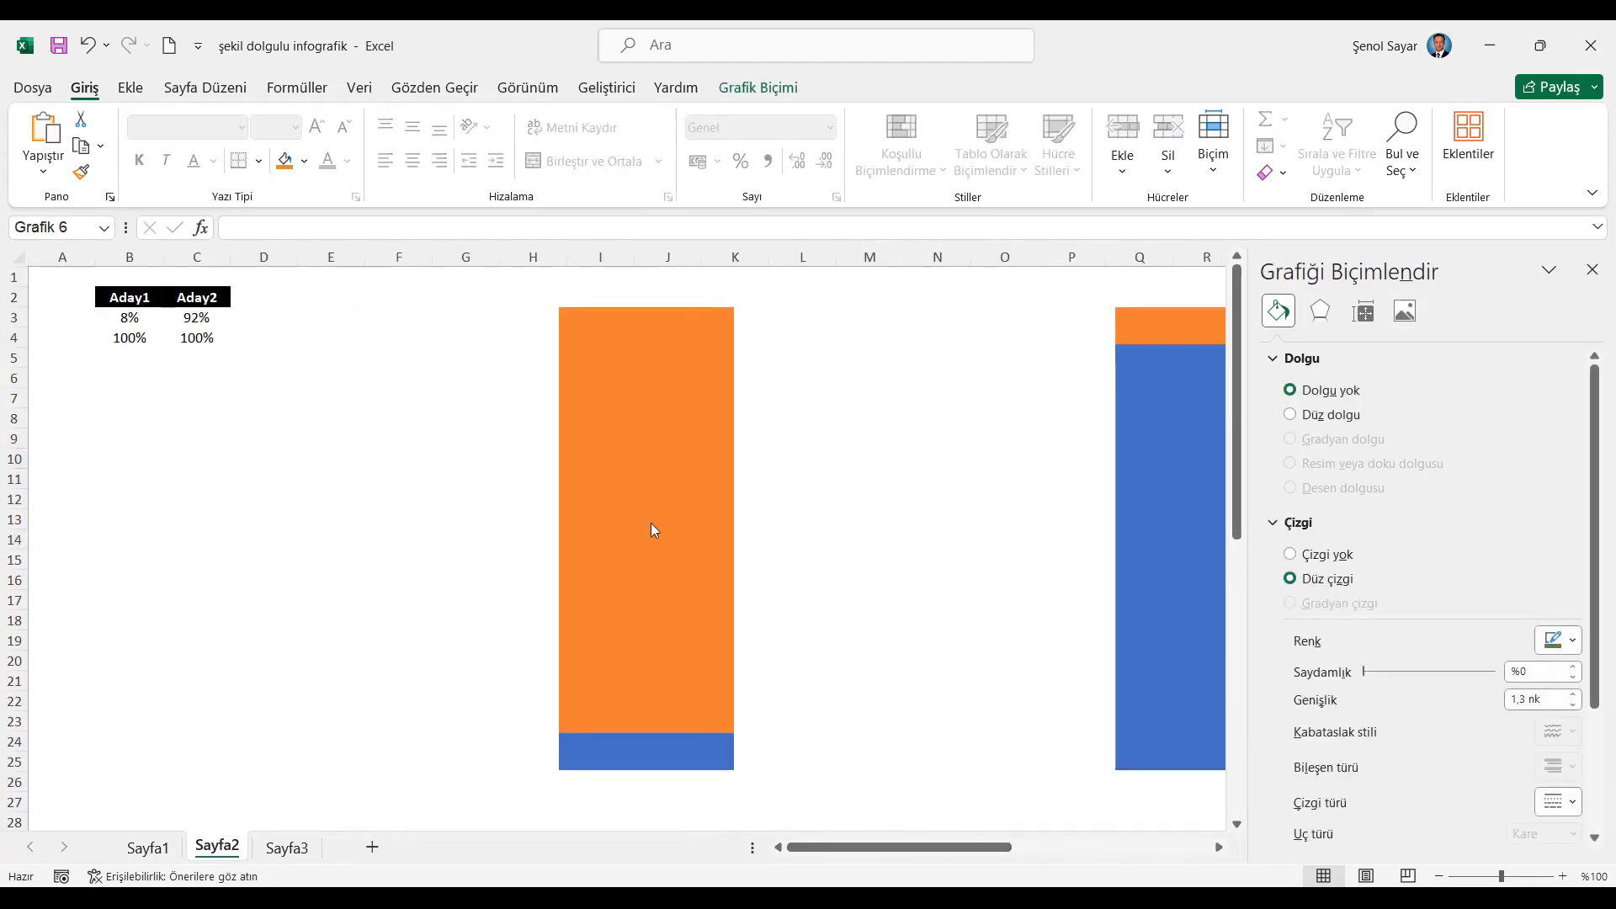
pyautogui.click(634, 445)
pyautogui.click(641, 442)
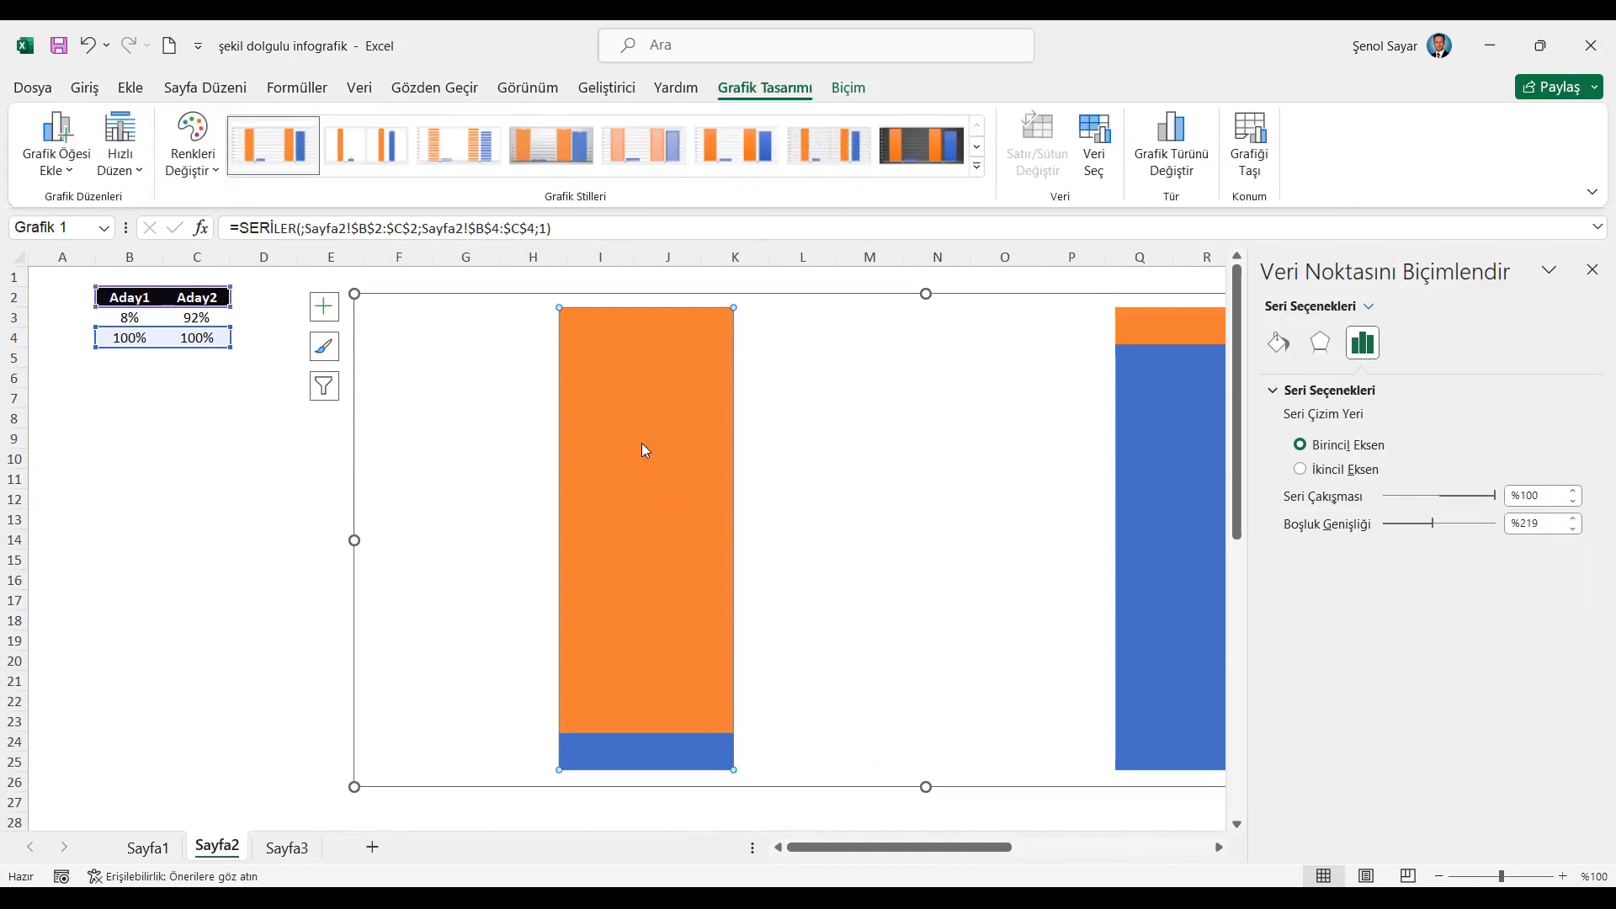
pyautogui.hotkey('ctrl', 'v')
# Copy the light green filled speaker icon and paste it into Aday1's blue percentage column
pyautogui.moveTo(926, 857); pyautogui.dragTo(587, 767)
pyautogui.click(918, 494)
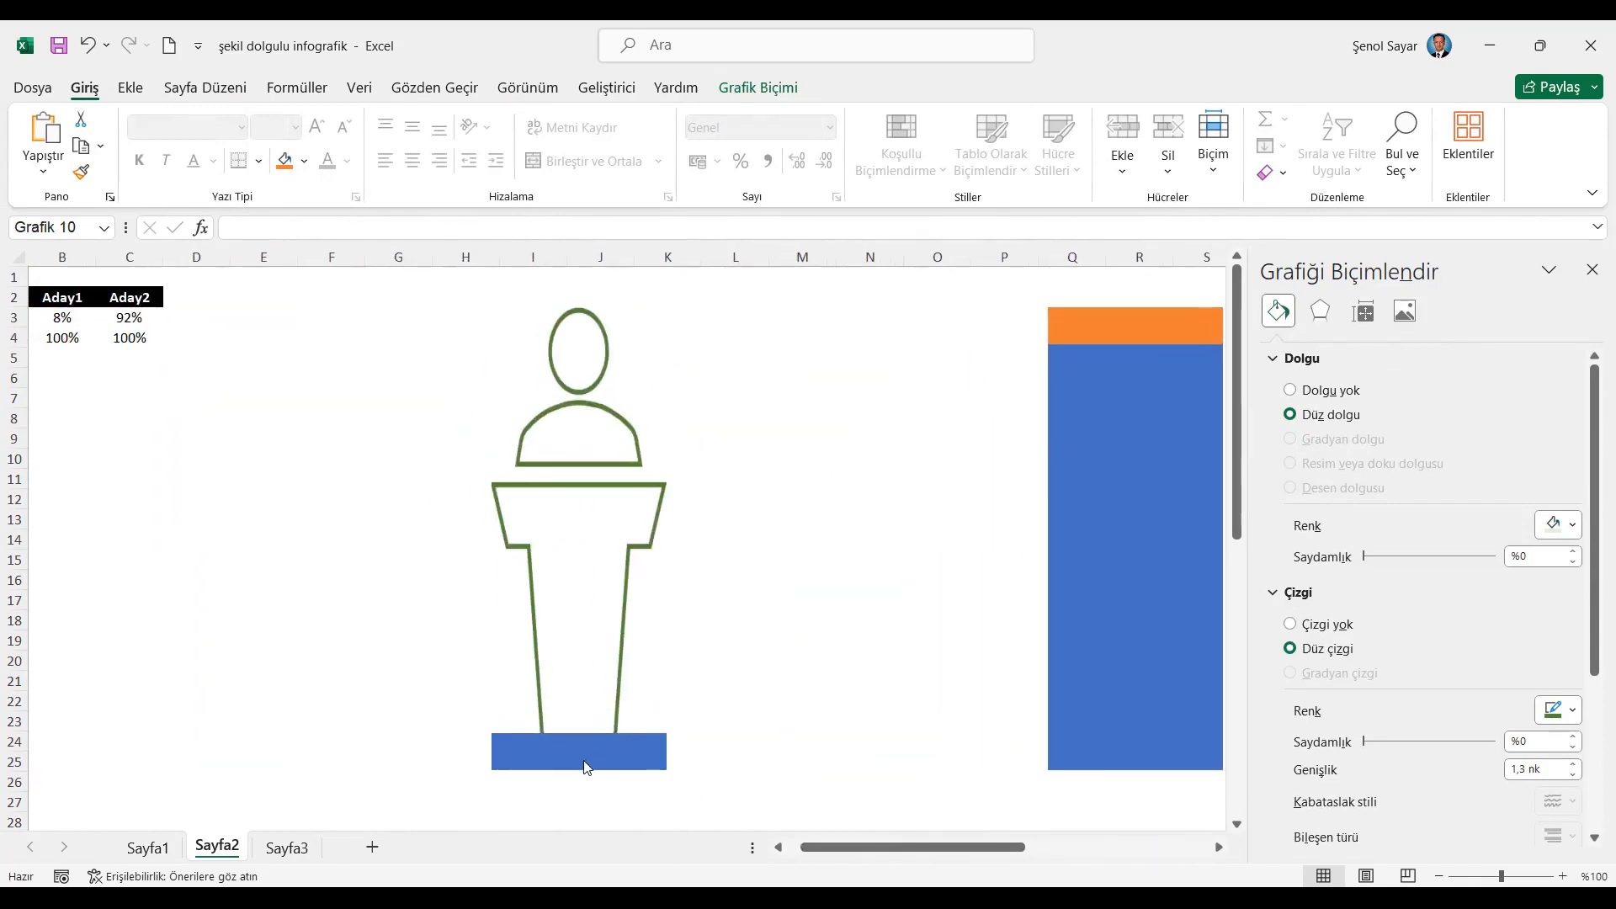
pyautogui.click(587, 767)
pyautogui.click(615, 760)
pyautogui.hotkey('ctrl', 'v')
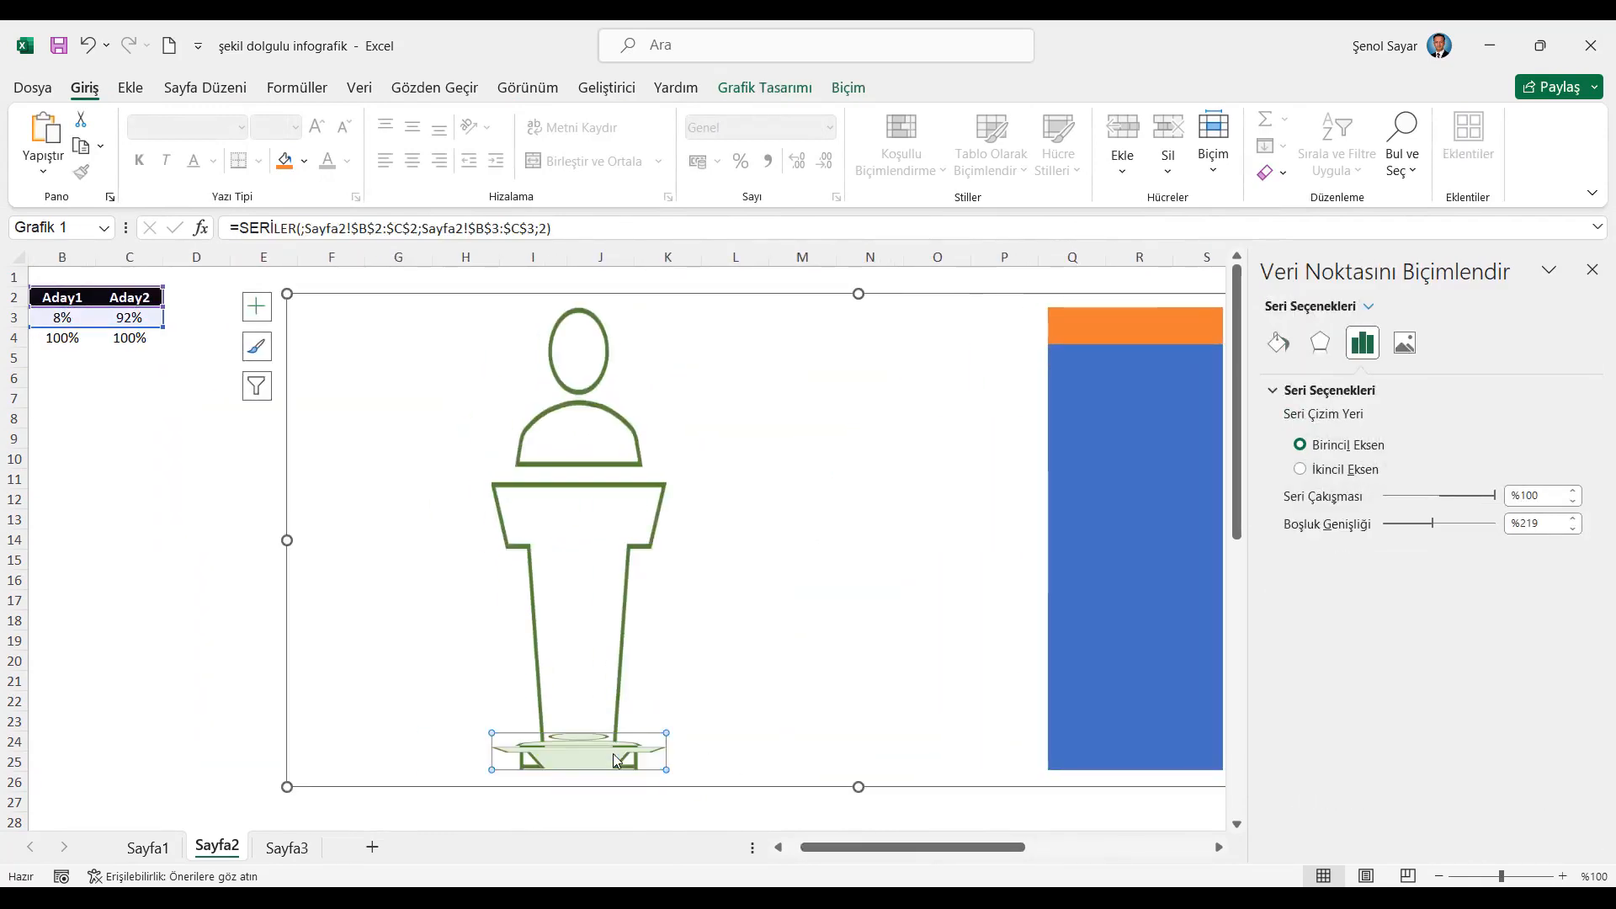
# Copy the orange outlined, unfilled speaker icon and paste it into Aday2's 100% column
pyautogui.hscroll(5, 917, 850)
pyautogui.scroll(-7, 927, 635)
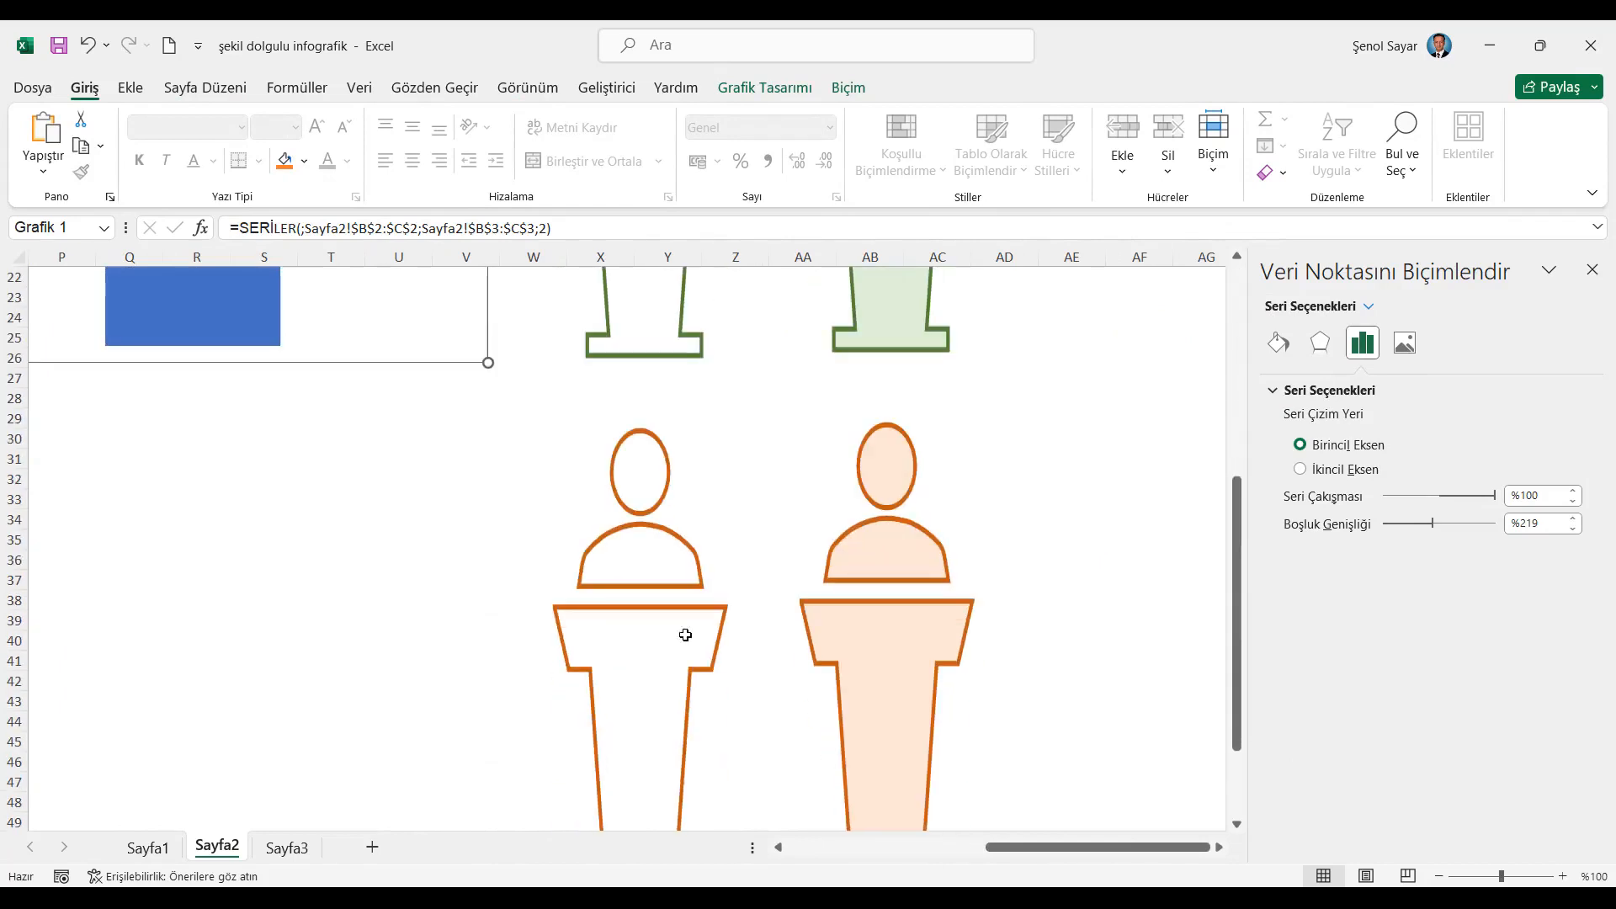
pyautogui.click(638, 617)
pyautogui.scroll(7, 616, 550)
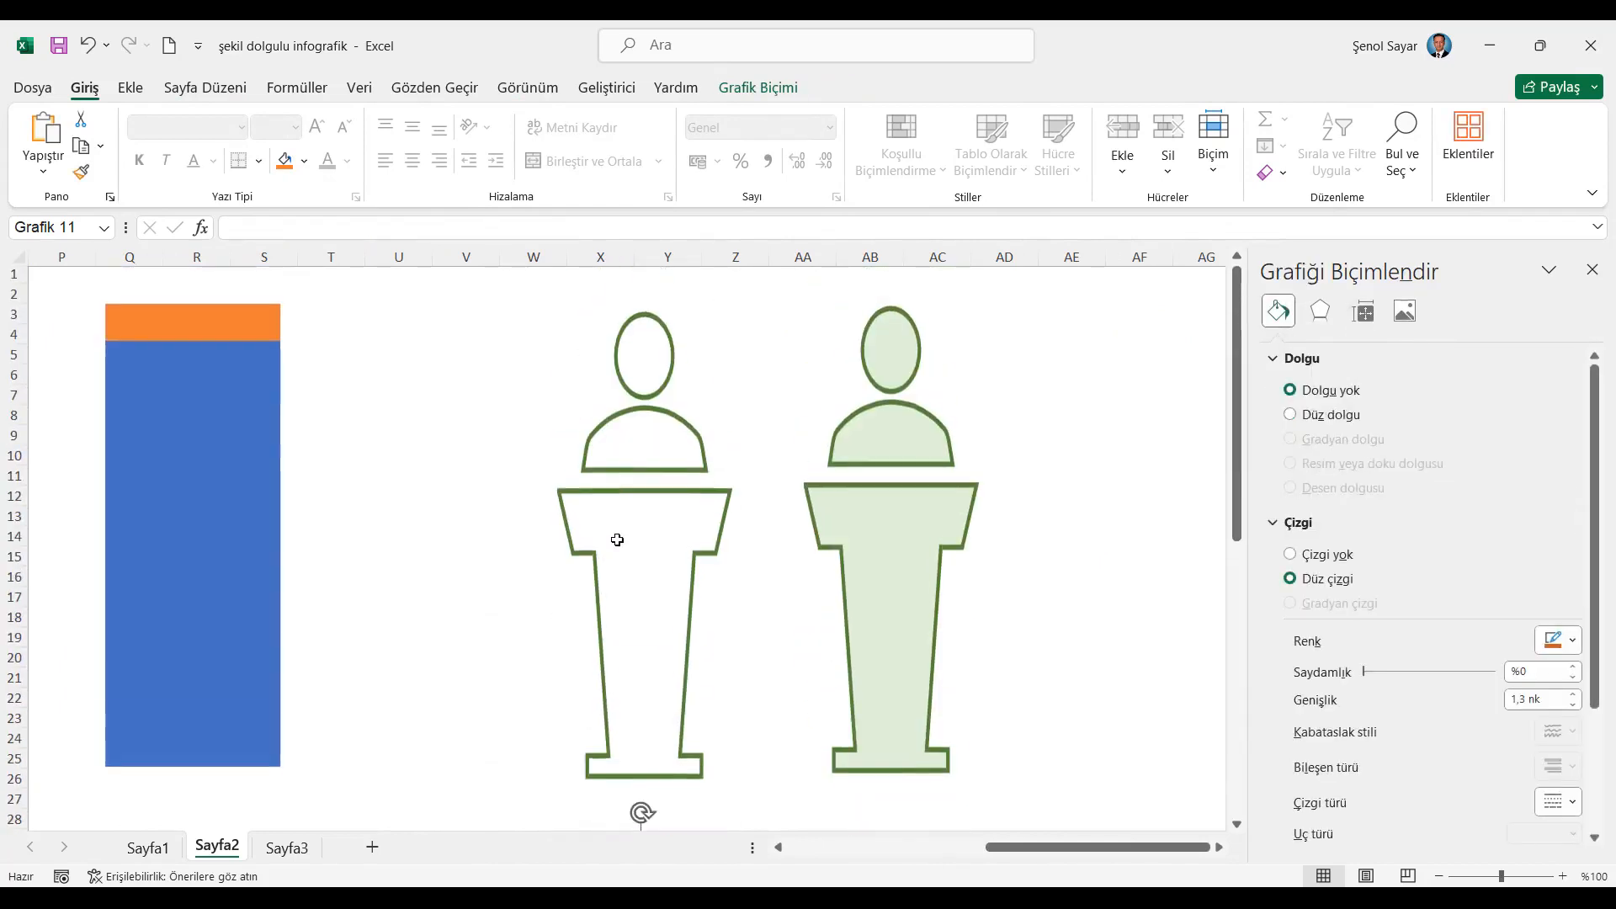
pyautogui.click(224, 323)
pyautogui.click(224, 323)
pyautogui.hotkey('ctrl', 'v')
# Copy the light orange filled speaker icon and paste it into Aday2's blue percentage column
pyautogui.scroll(-6, 833, 707)
pyautogui.click(906, 643)
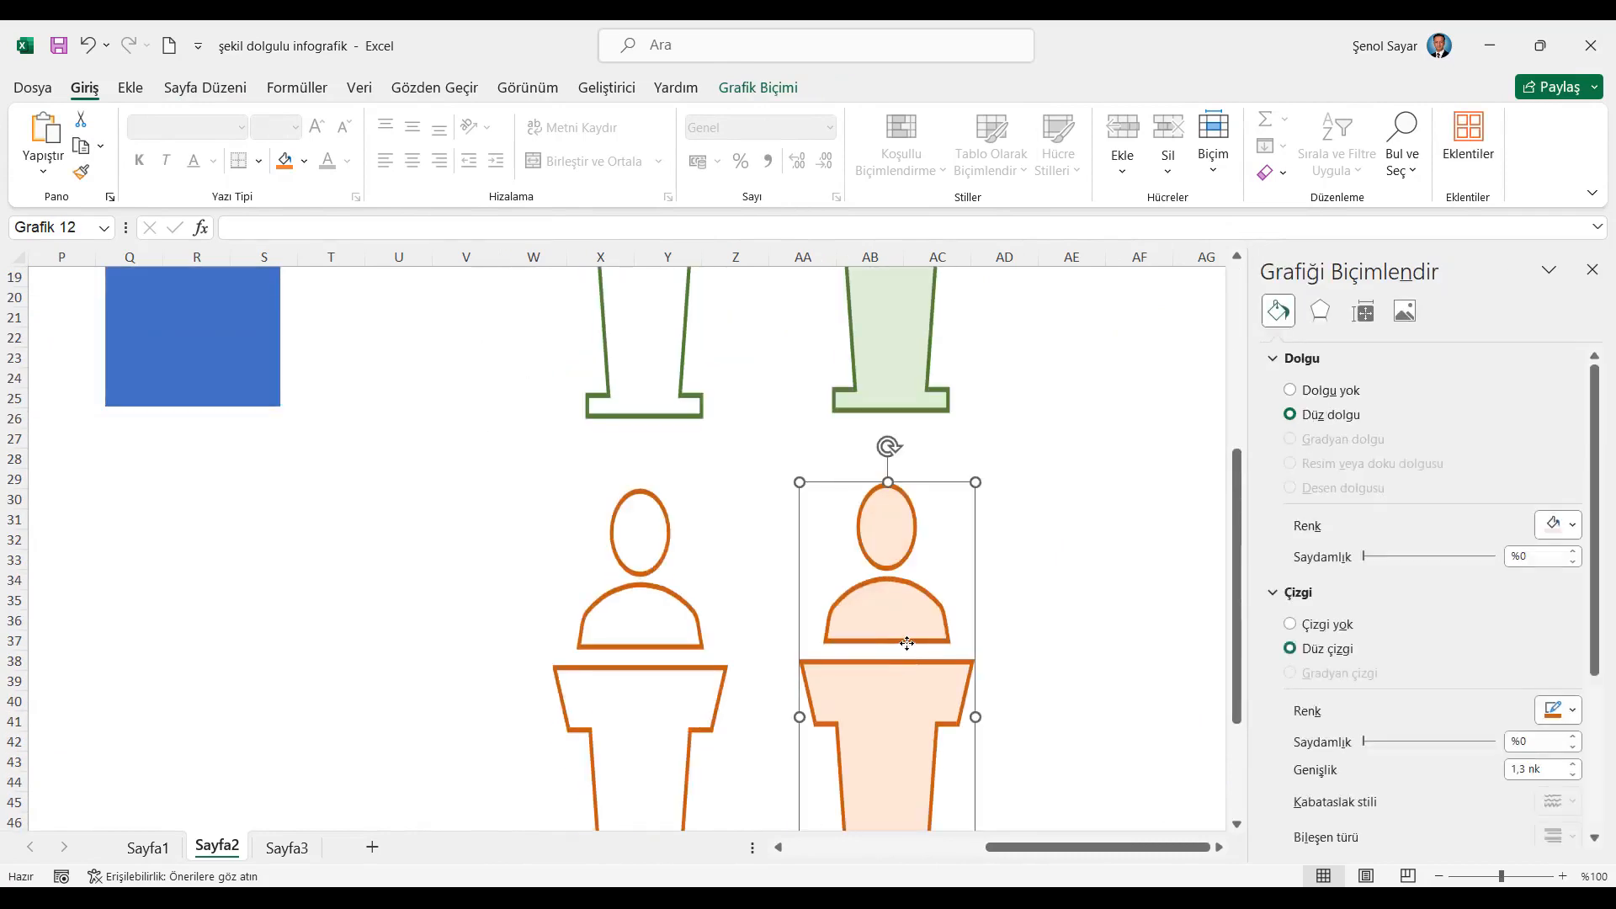
pyautogui.scroll(4, 265, 481)
pyautogui.click(227, 444)
pyautogui.click(227, 442)
pyautogui.hotkey('ctrl', 'v')
pyautogui.scroll(2, 227, 443)
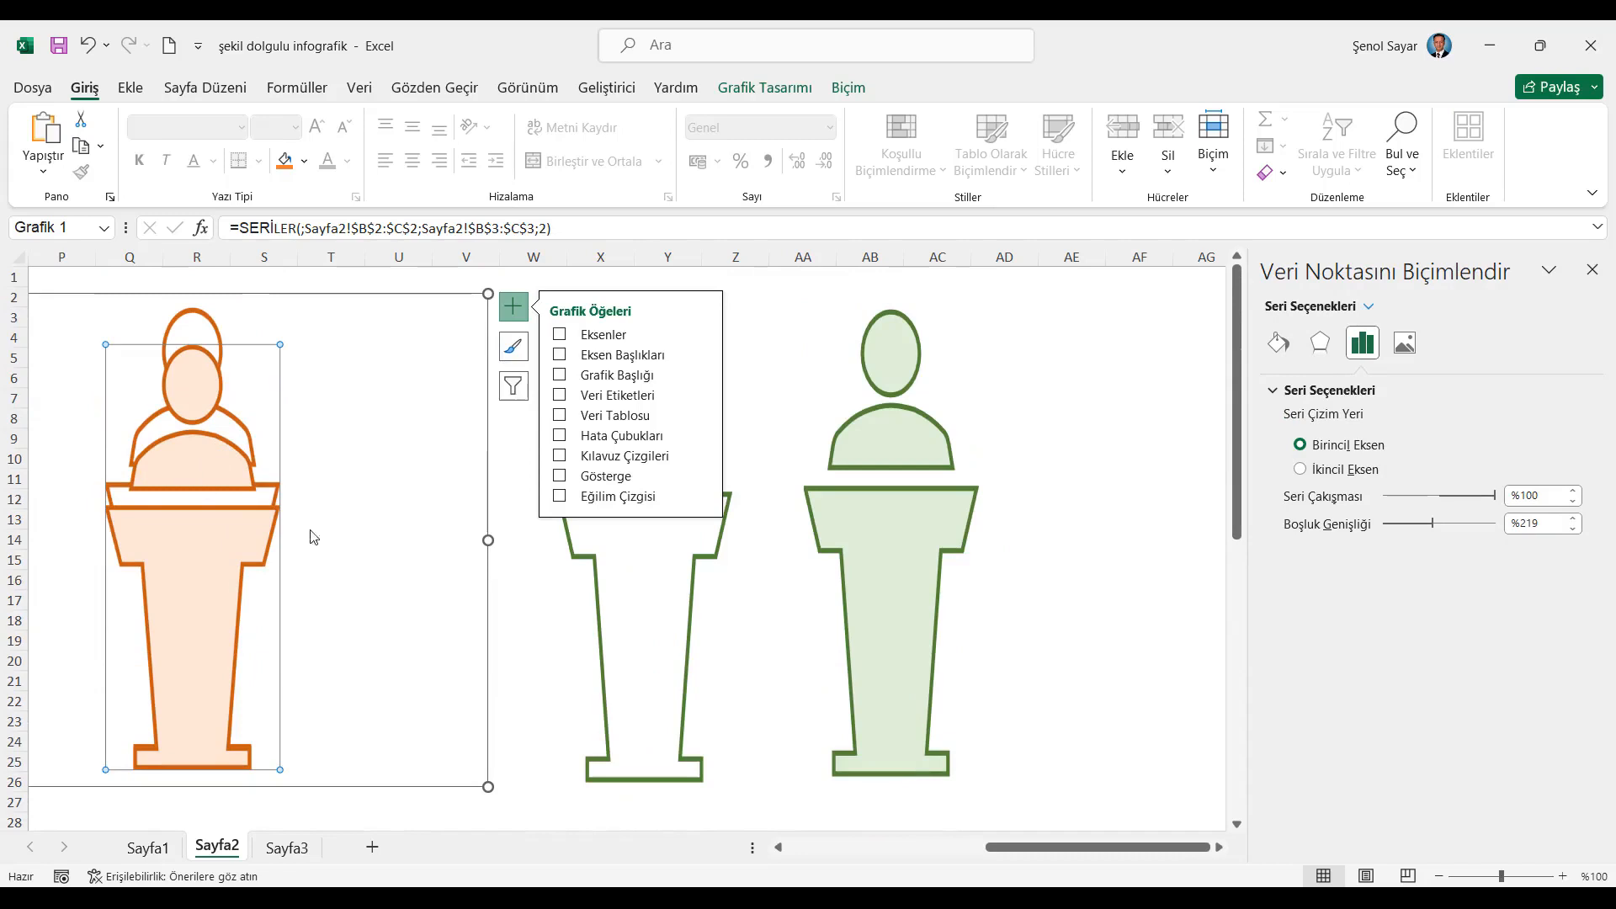
# Set the picture fill of Aday1's percentage column to Şununla Yığınla ve Ölçekle (stack and scale) with 1 unit per picture
pyautogui.moveTo(998, 847); pyautogui.dragTo(825, 847)
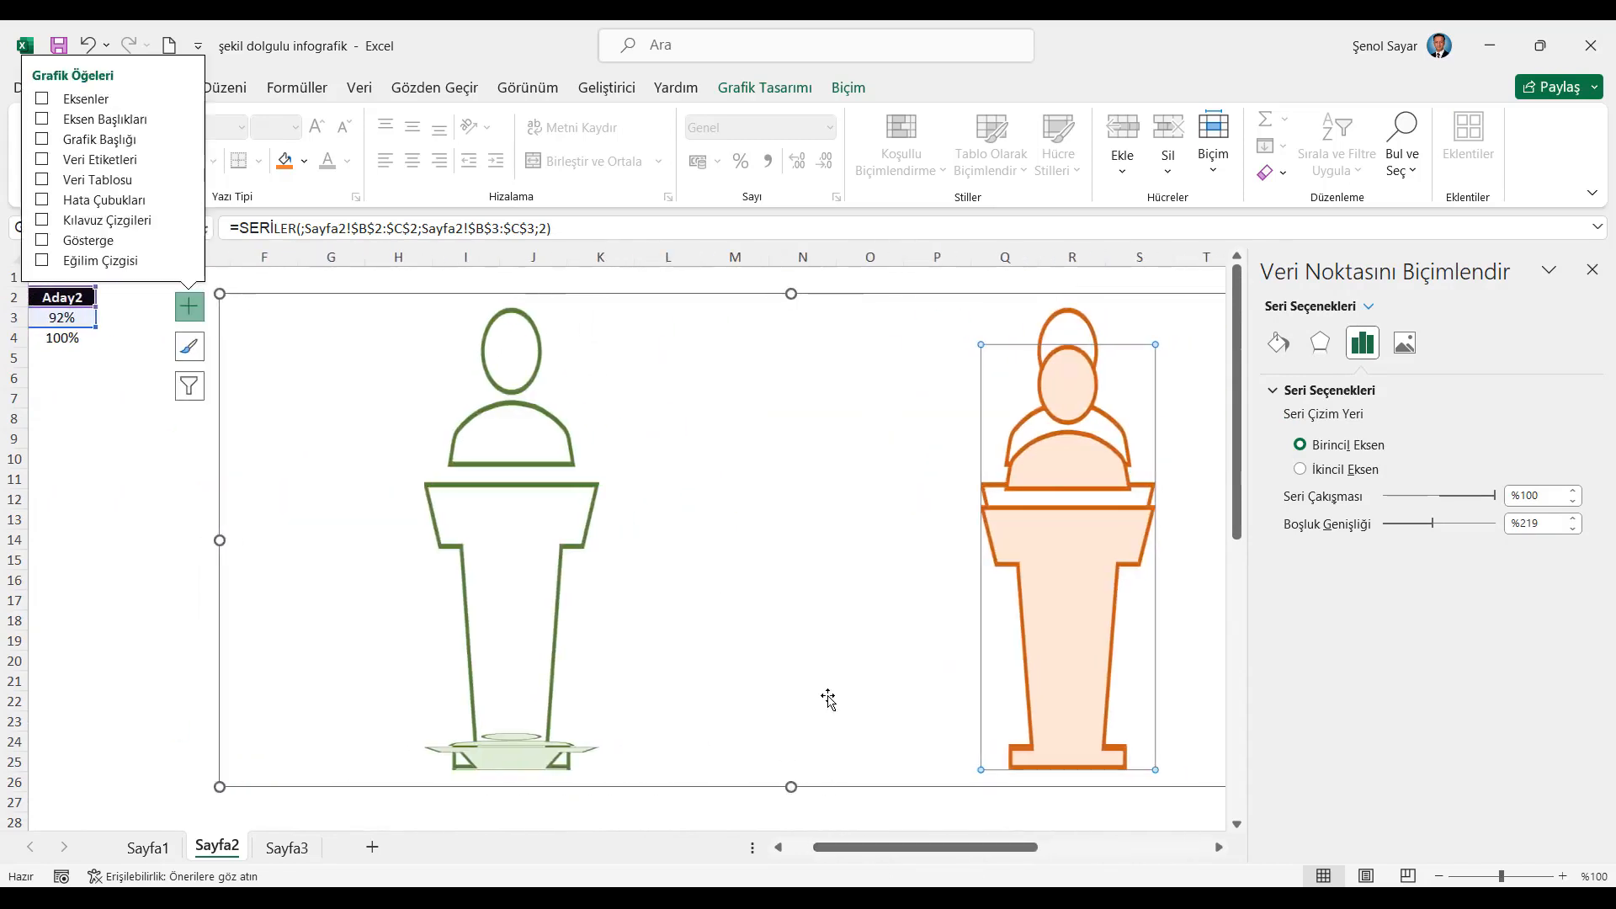
pyautogui.click(537, 756)
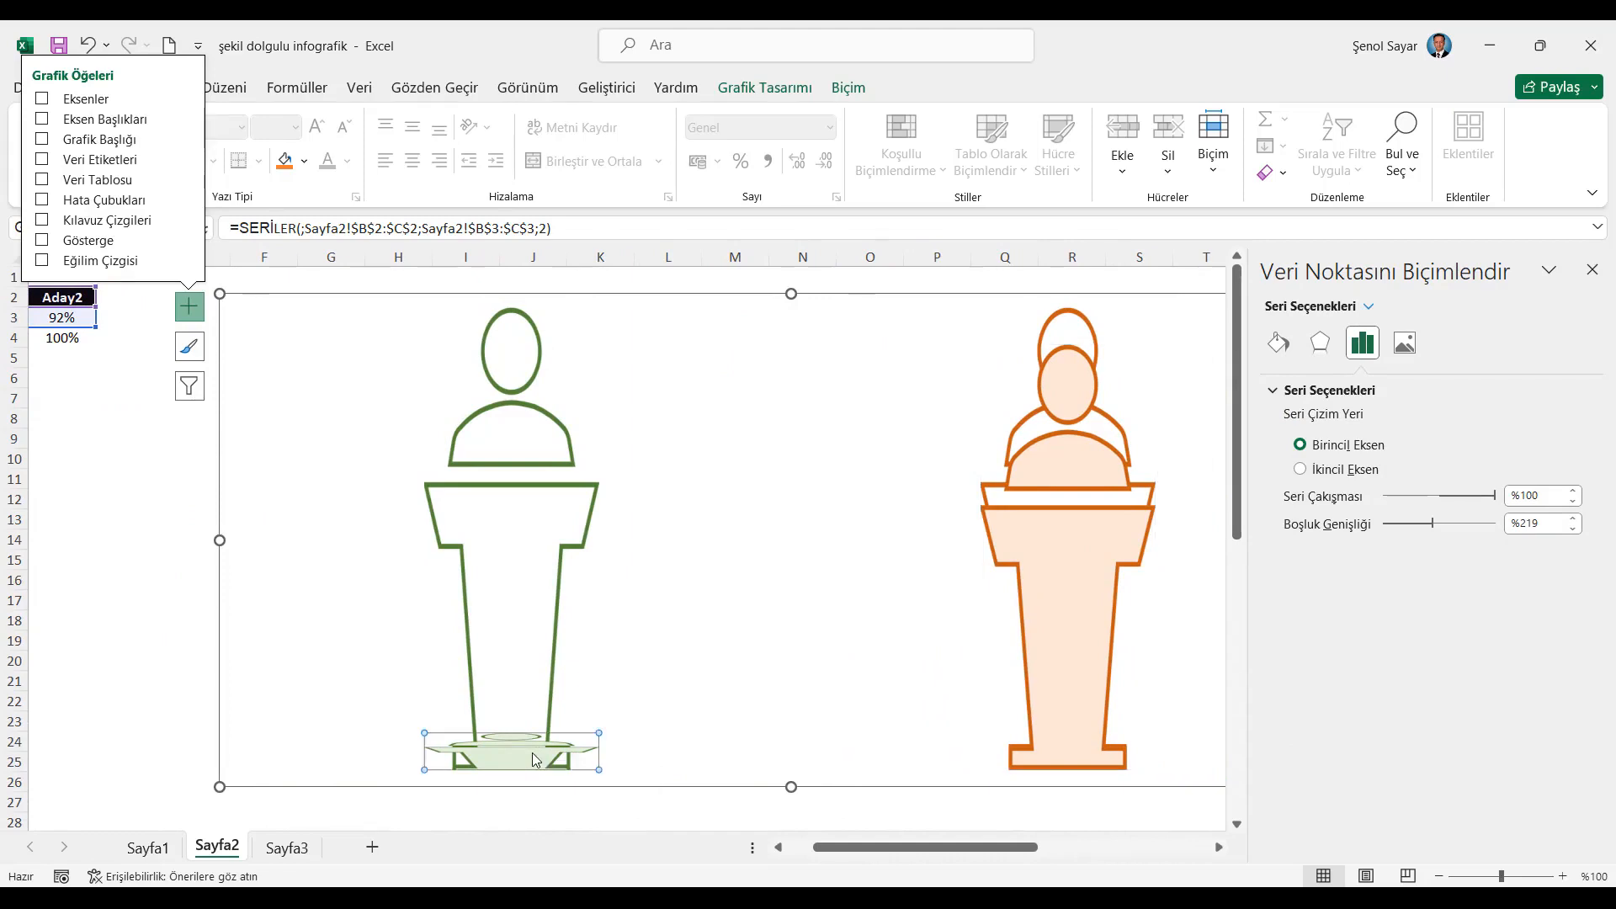
pyautogui.click(1278, 345)
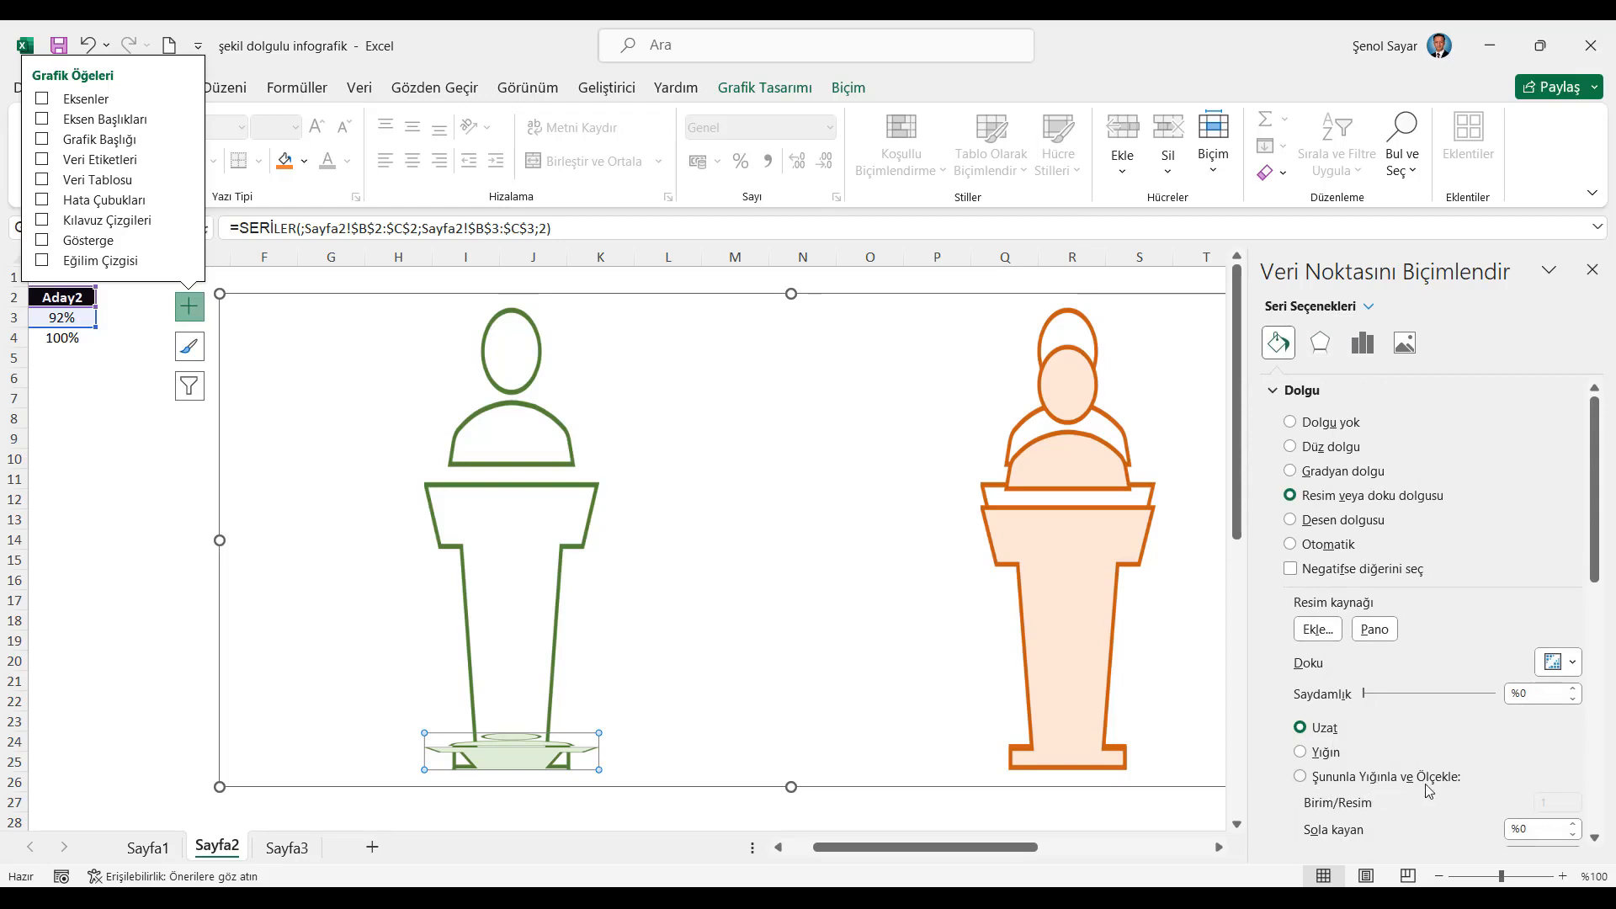
pyautogui.click(1301, 777)
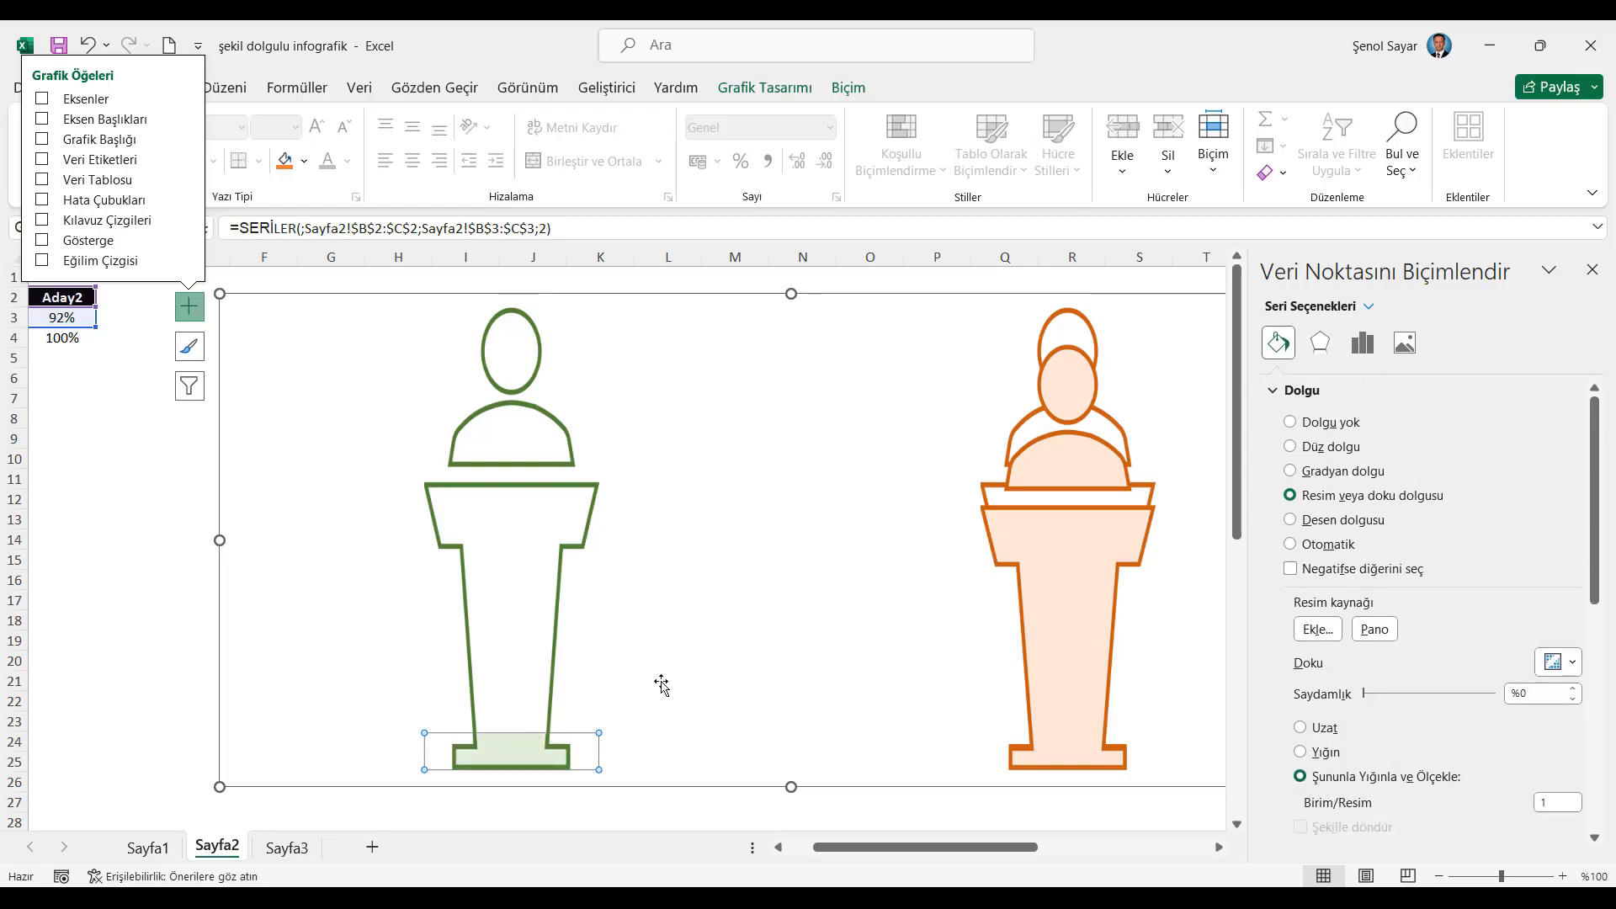
# Apply the same Şununla Yığınla ve Ölçekle picture fill, 1 unit per picture, to Aday2's percentage column and close the formatting pane
pyautogui.click(1070, 555)
pyautogui.click(1301, 776)
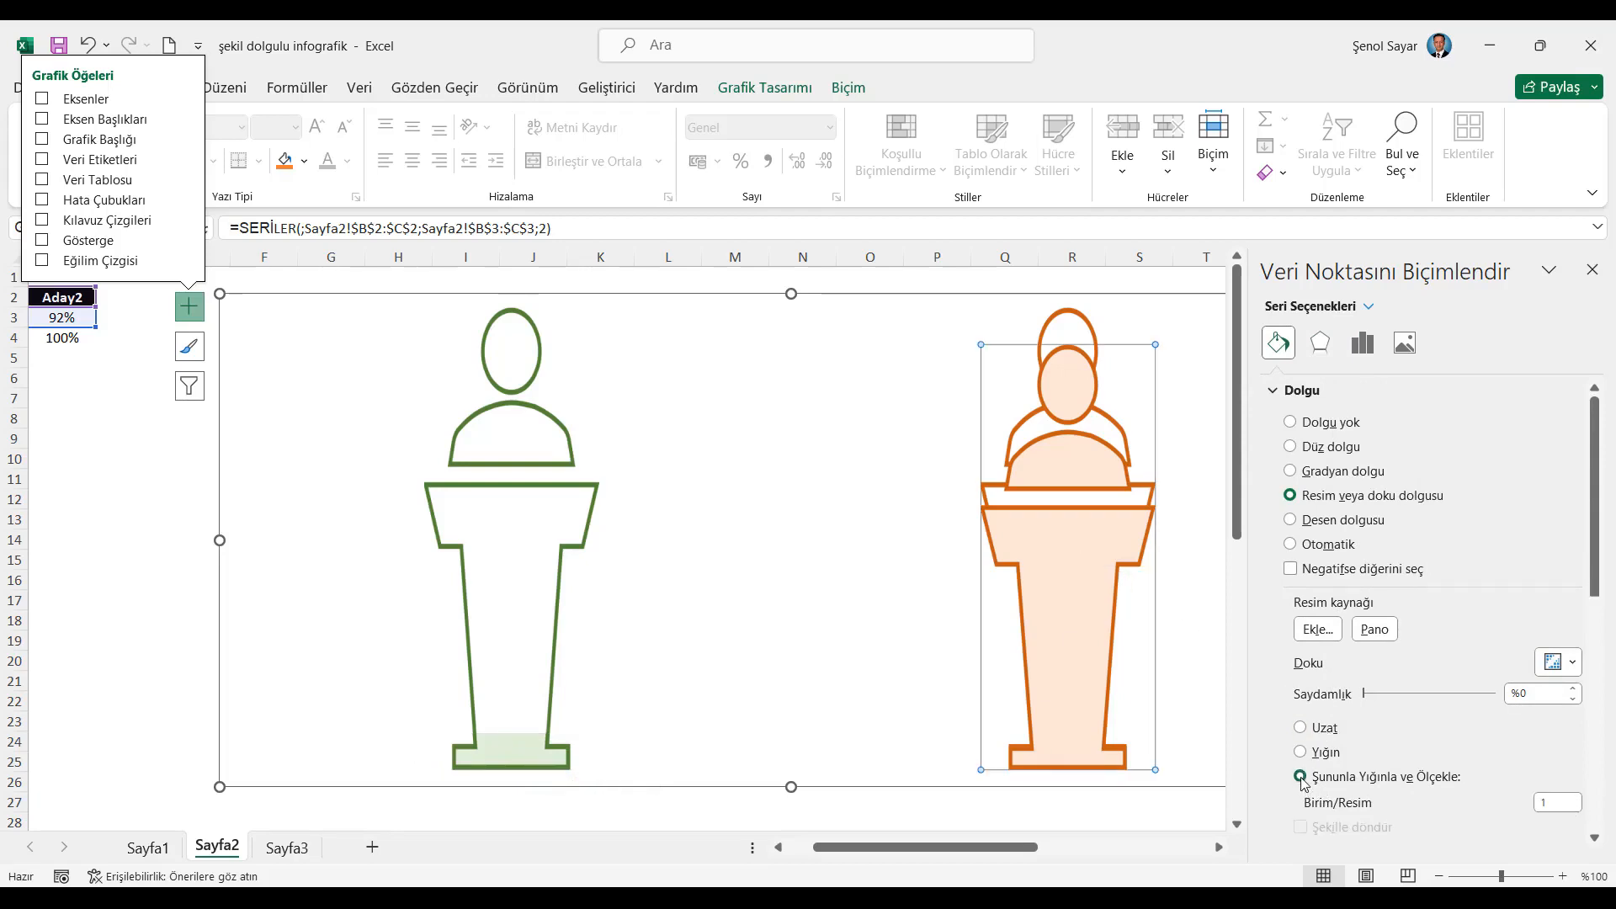
pyautogui.click(1591, 271)
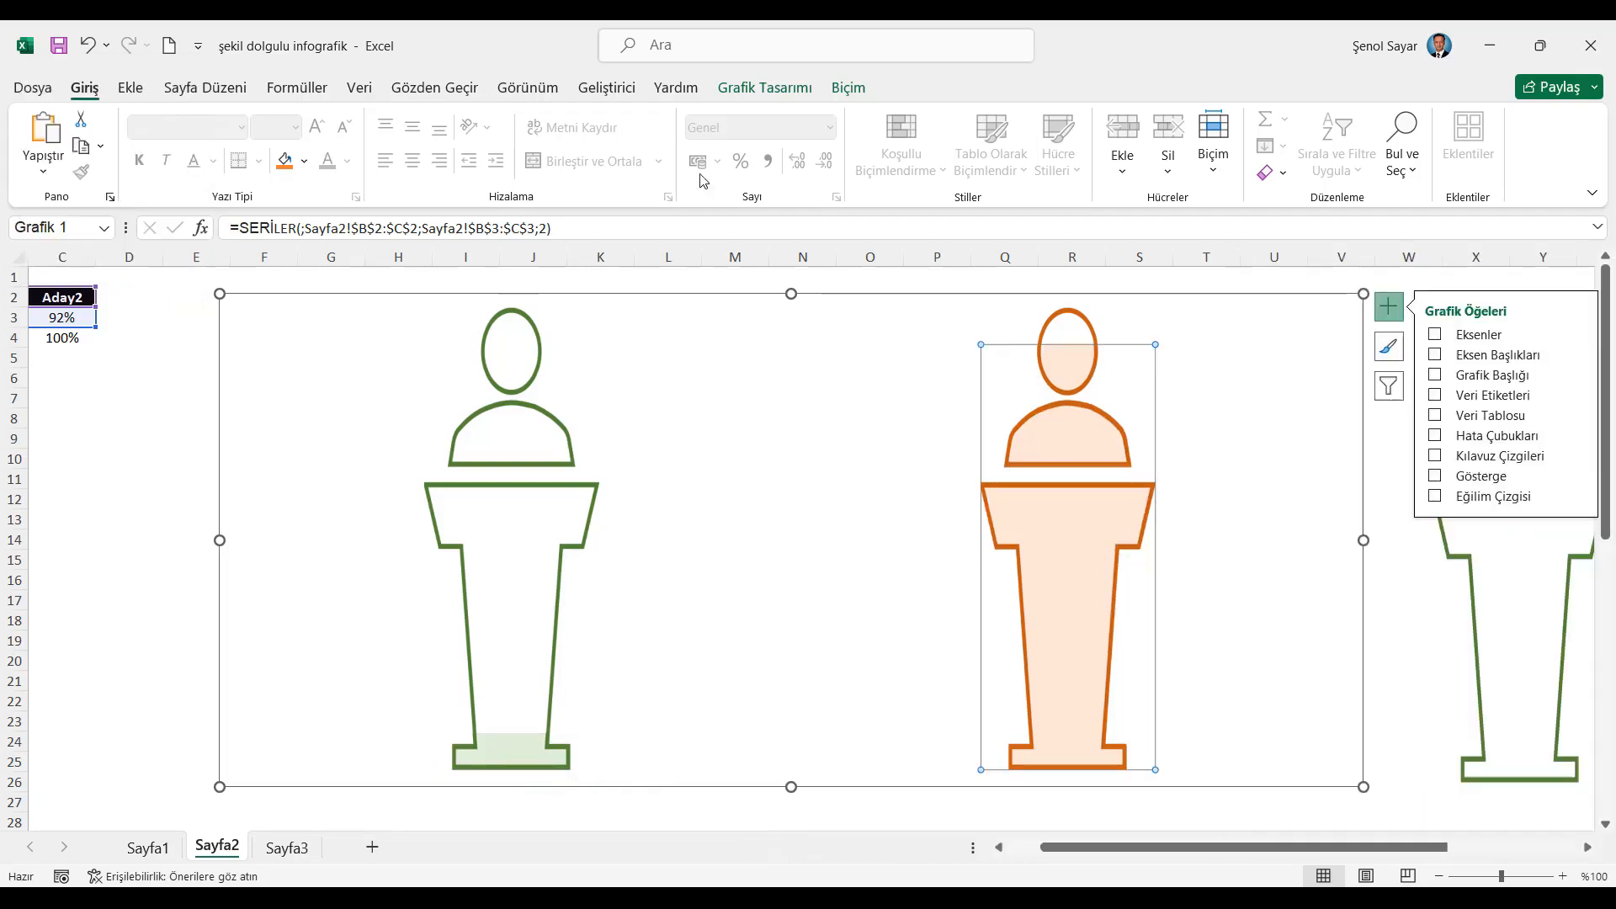
pyautogui.moveTo(1131, 845); pyautogui.dragTo(1252, 846)
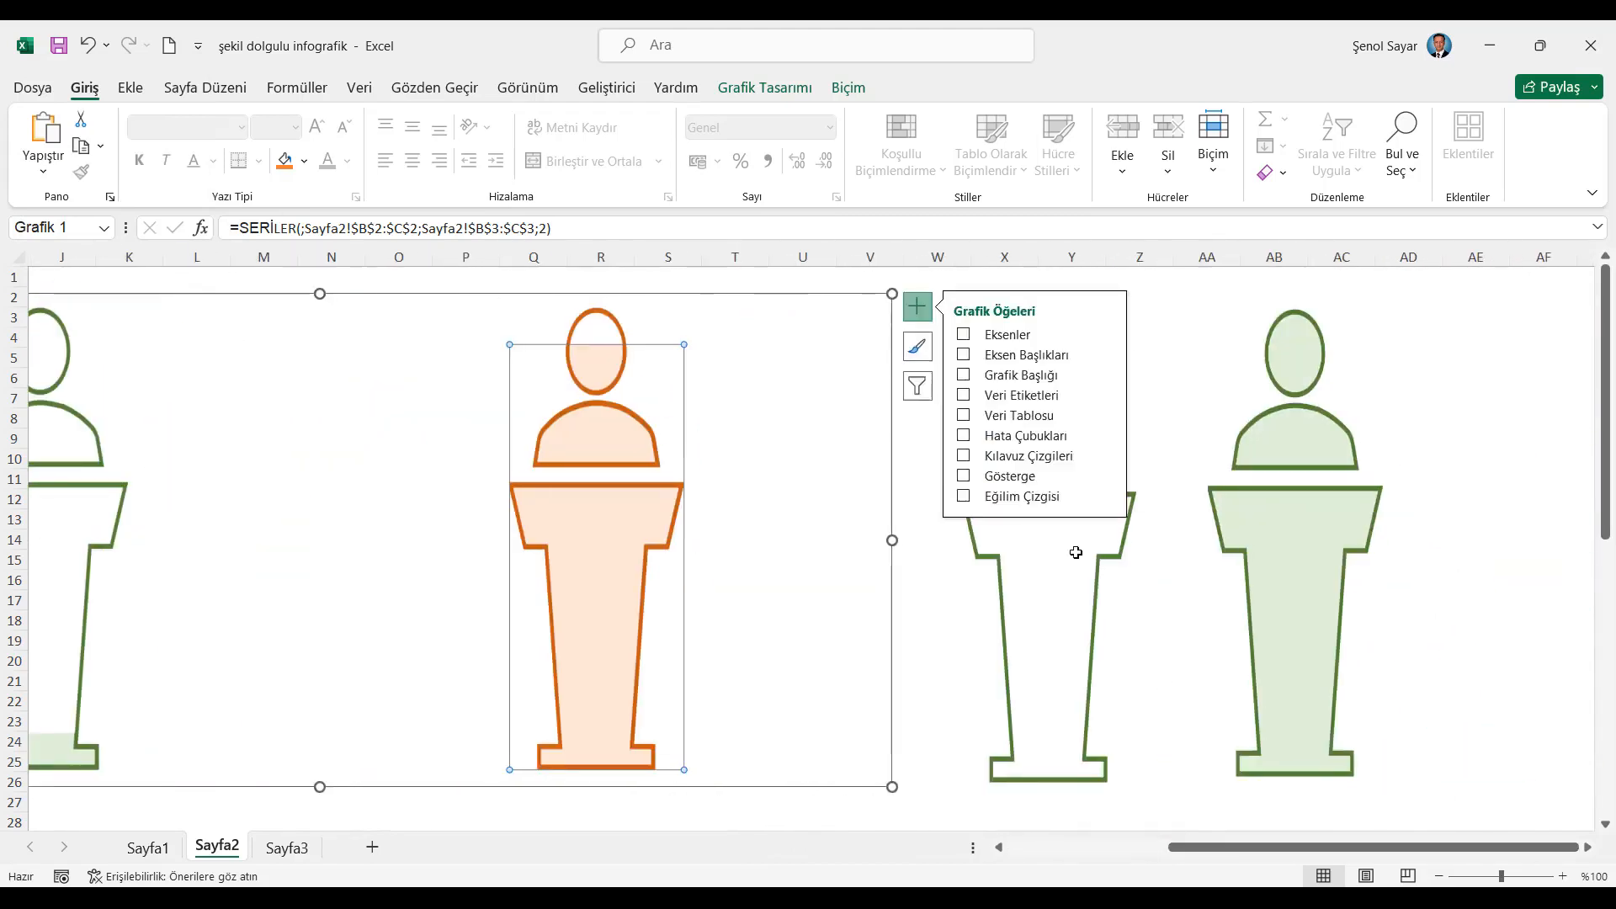
# Delete the outlined and the filled green source speaker icons beside the chart
pyautogui.click(1086, 553)
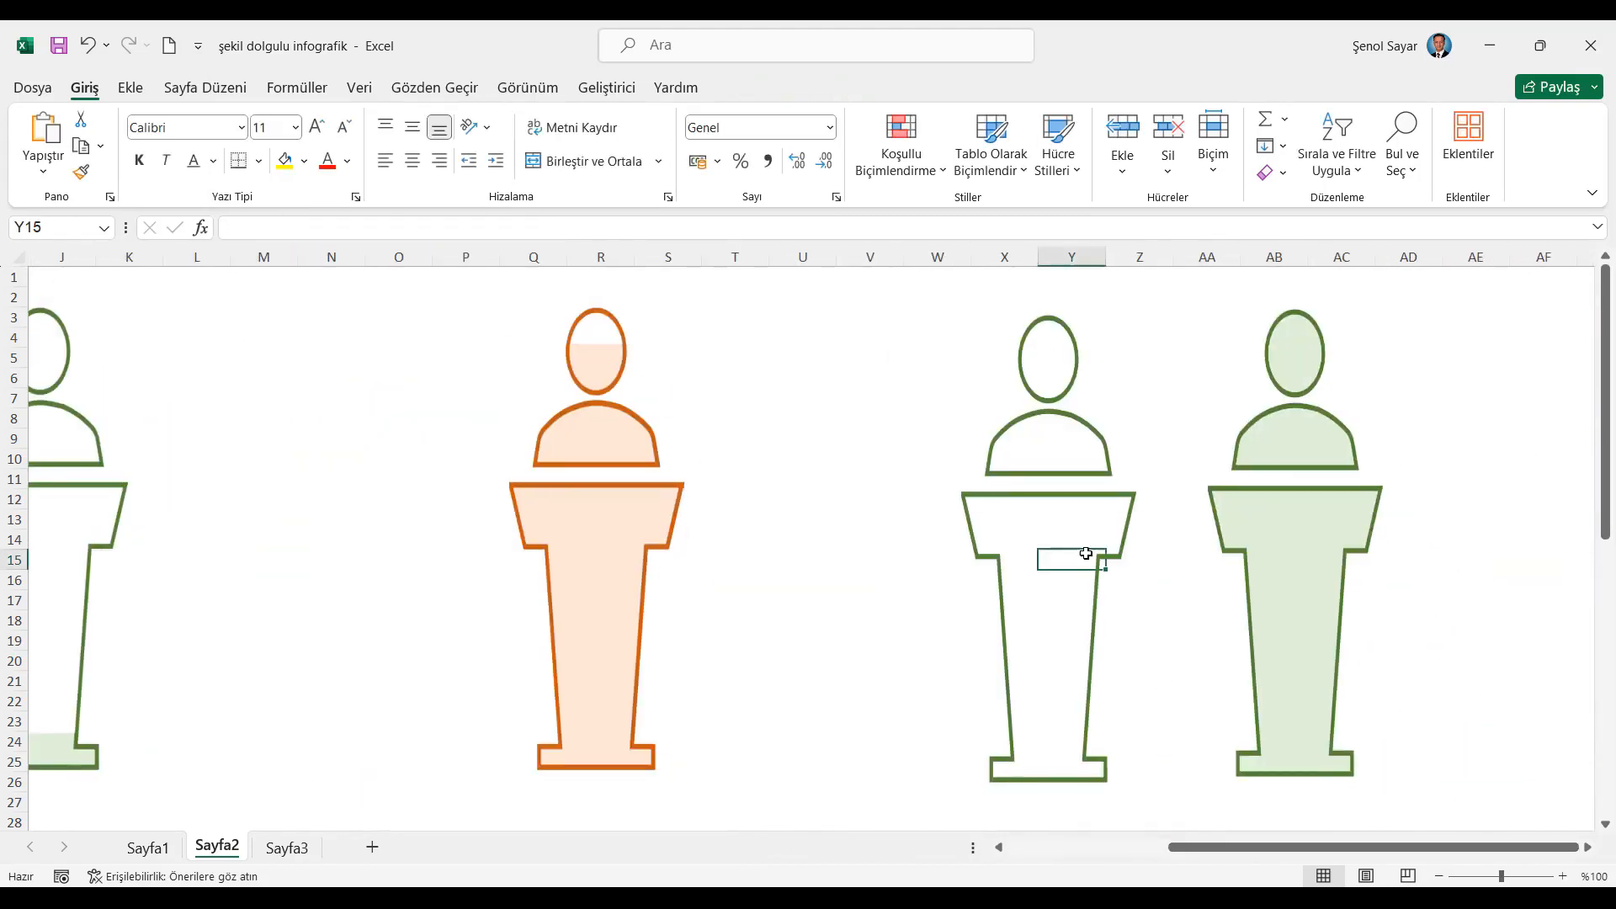
pyautogui.click(1071, 404)
pyautogui.press('Delete')
pyautogui.click(1271, 415)
pyautogui.press('Delete')
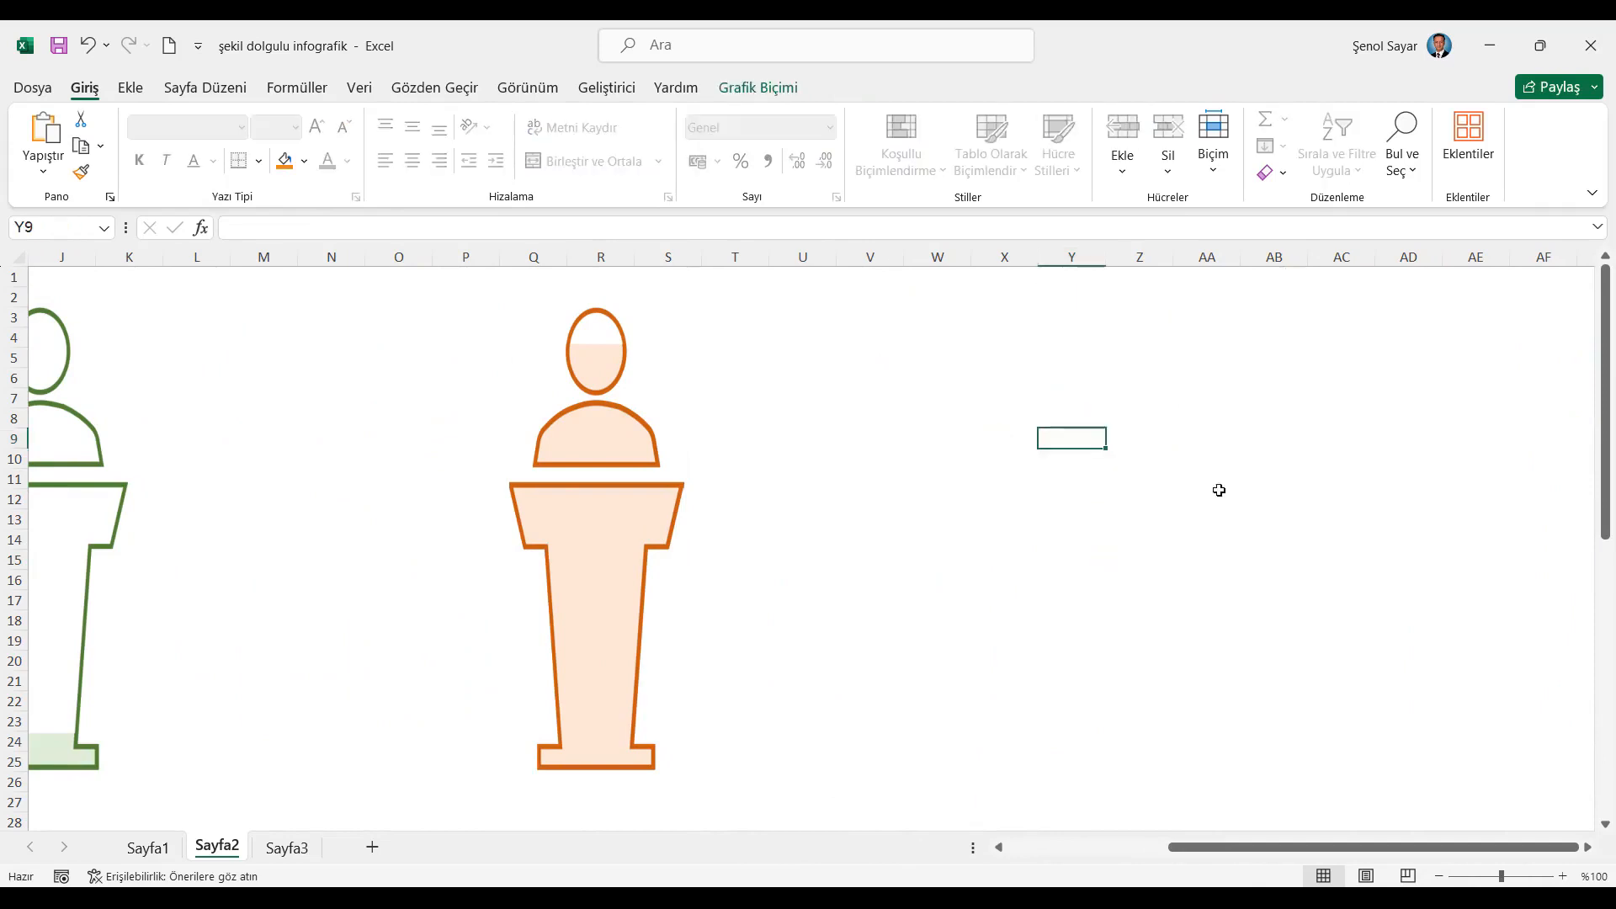
# Delete the two remaining source speaker icons lower on the sheet
pyautogui.scroll(-5, 1158, 567)
pyautogui.click(1066, 587)
pyautogui.press('Delete')
pyautogui.click(1291, 589)
pyautogui.press('Delete')
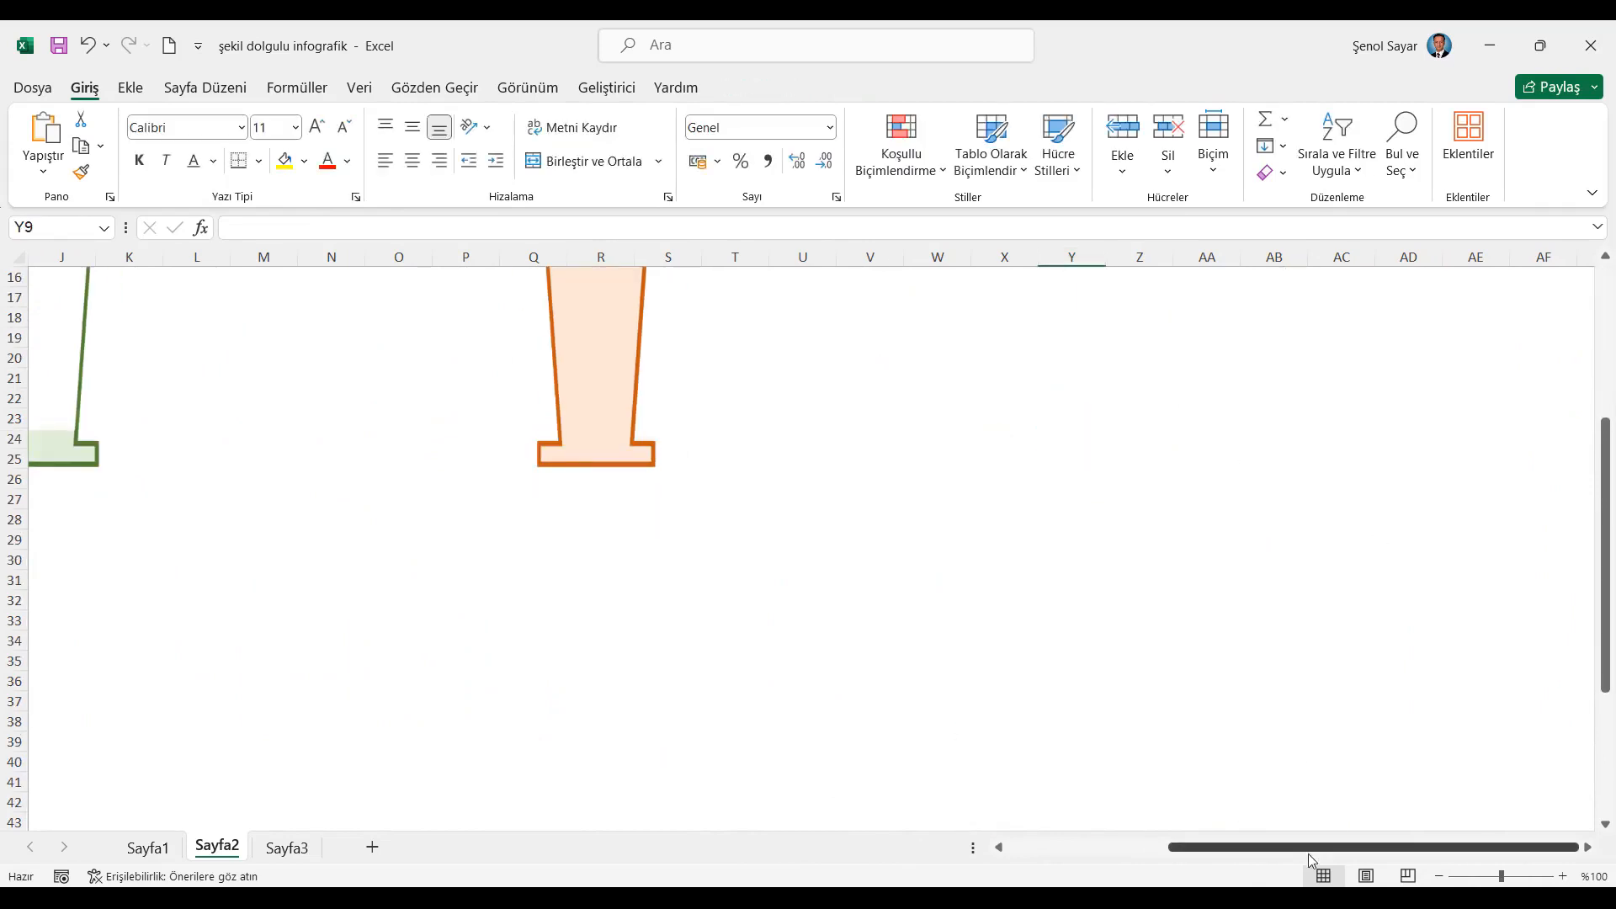
# Set the font colour of the 100% cells B4:C4 to white to hide them against the sheet
pyautogui.hscroll(-5, 499, 601)
pyautogui.scroll(5, 498, 601)
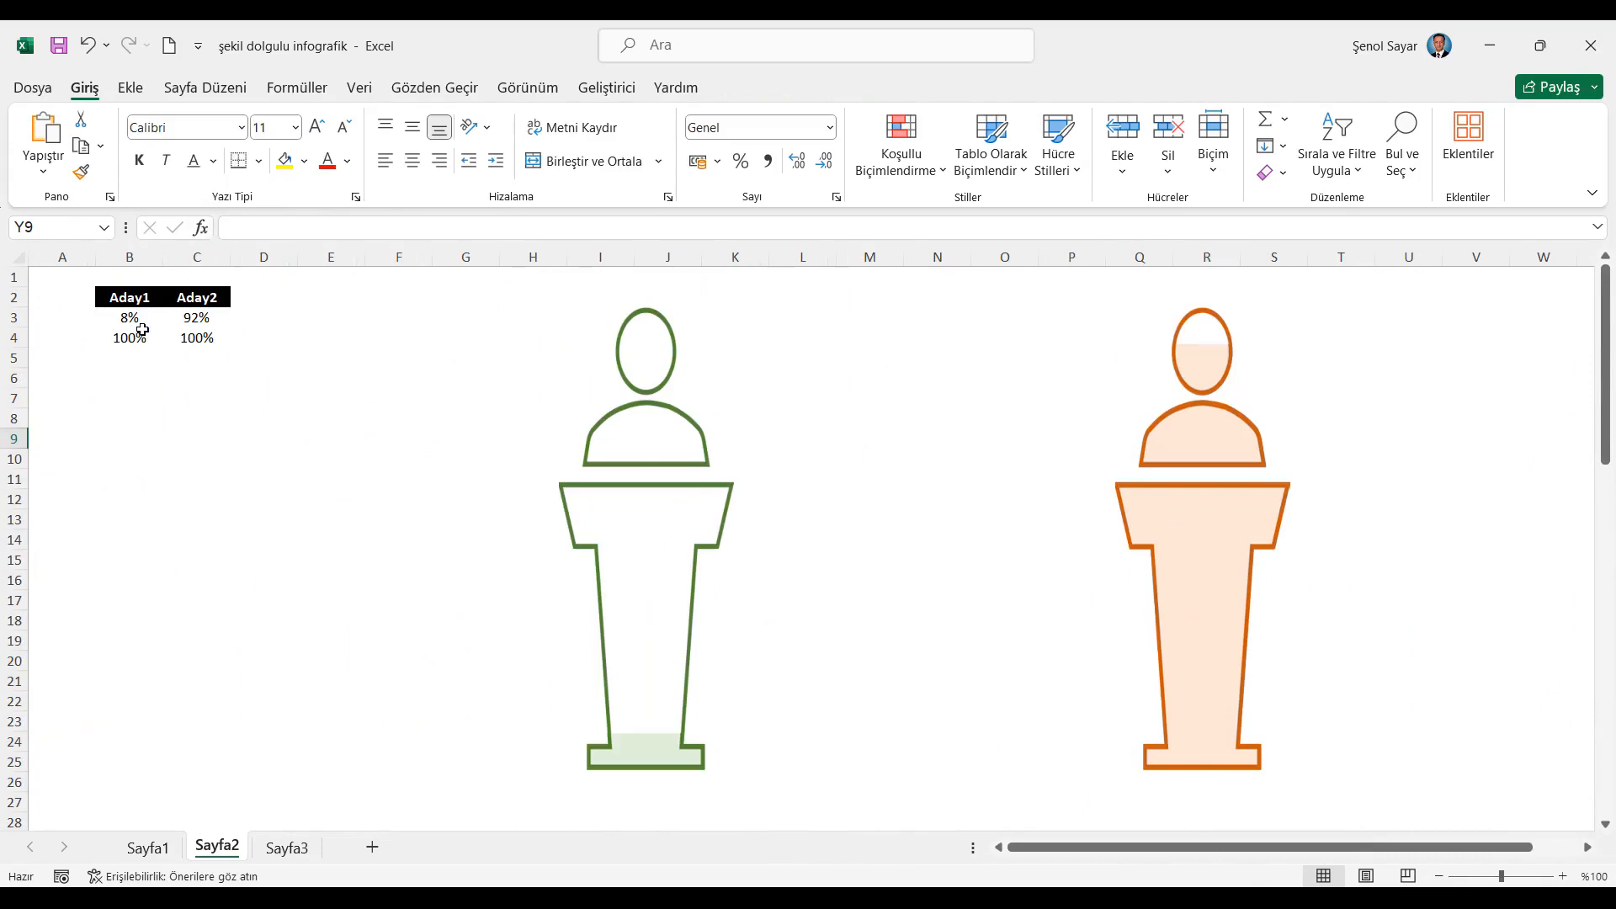
pyautogui.click(135, 318)
pyautogui.moveTo(131, 337); pyautogui.dragTo(201, 338)
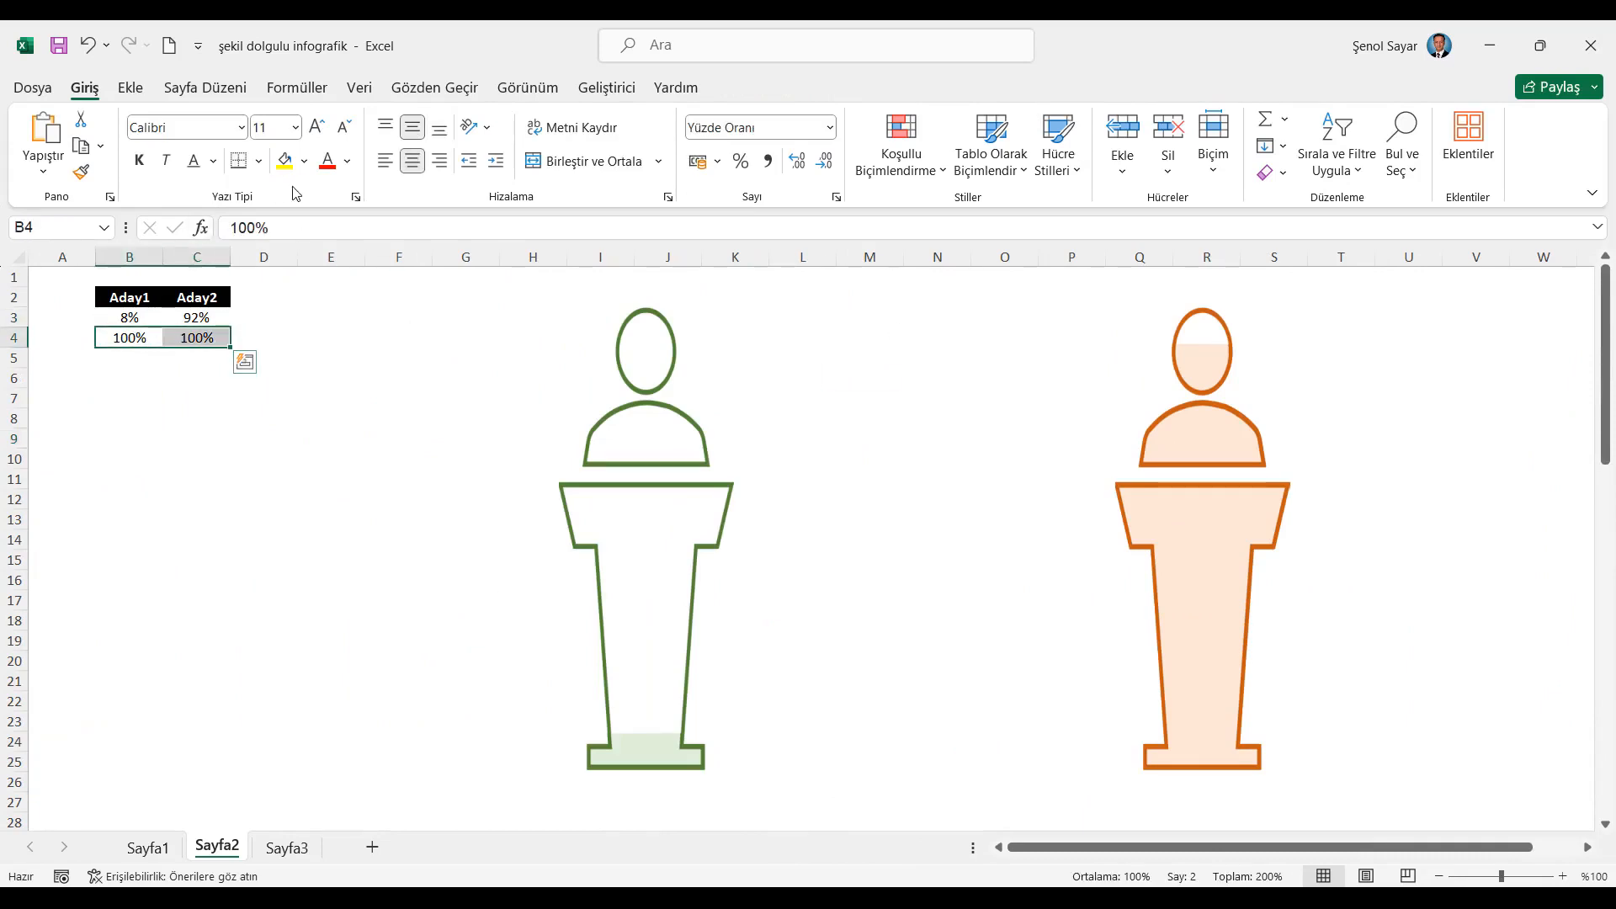
pyautogui.click(347, 160)
pyautogui.click(331, 242)
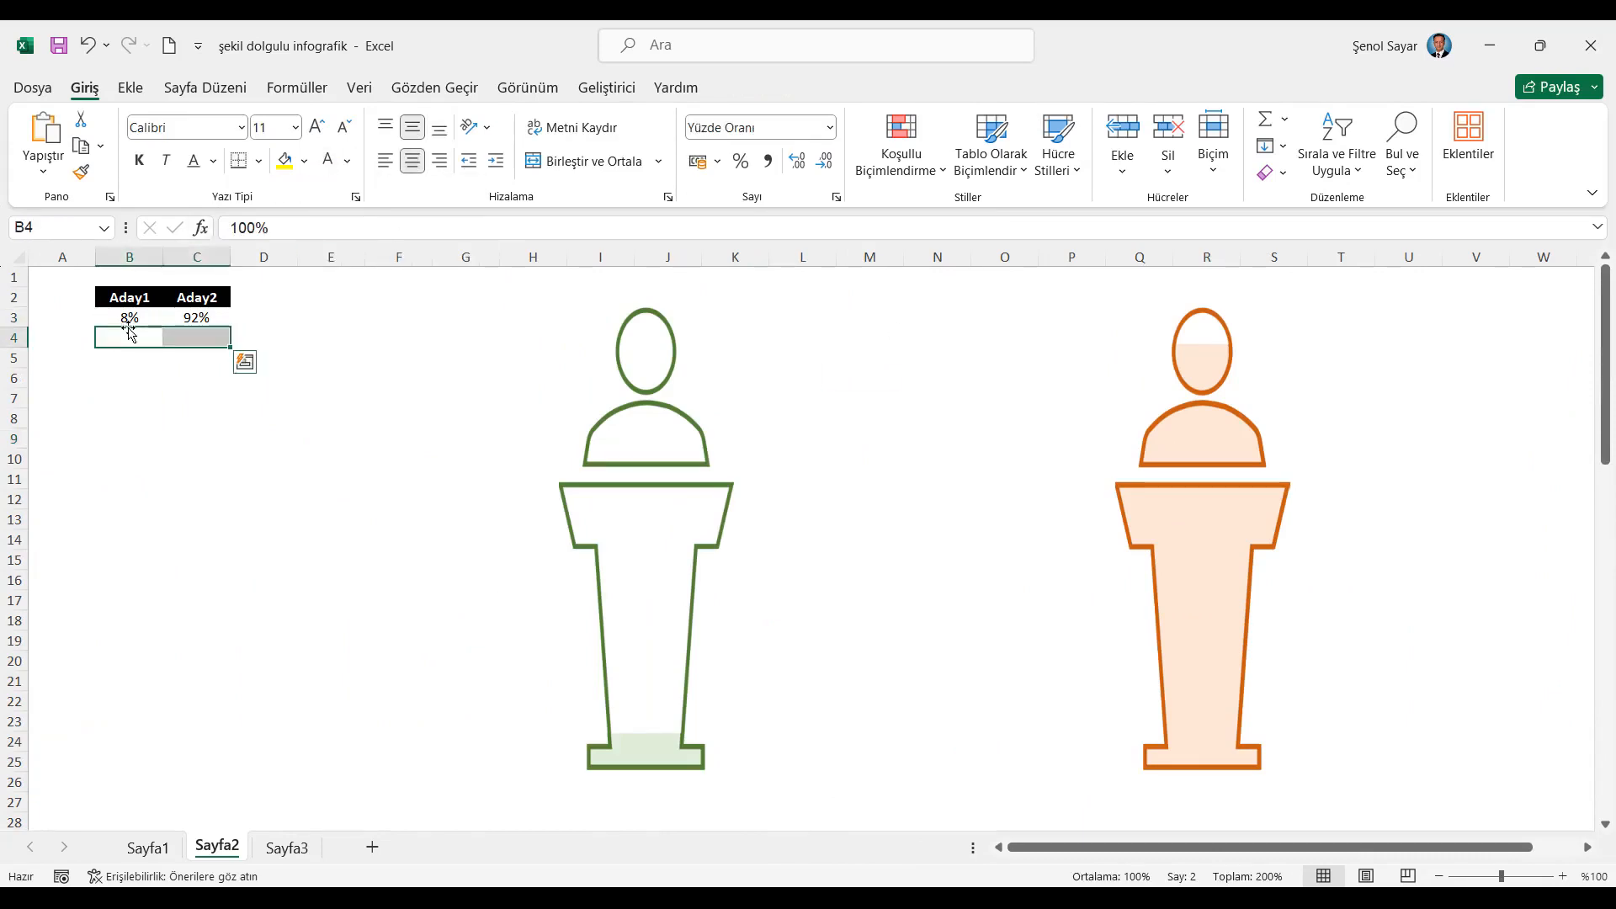
# Enter the formula =RASTGELEARADA(1;100)% in B3 as Aday1's percentage
pyautogui.click(132, 319)
pyautogui.write('=')
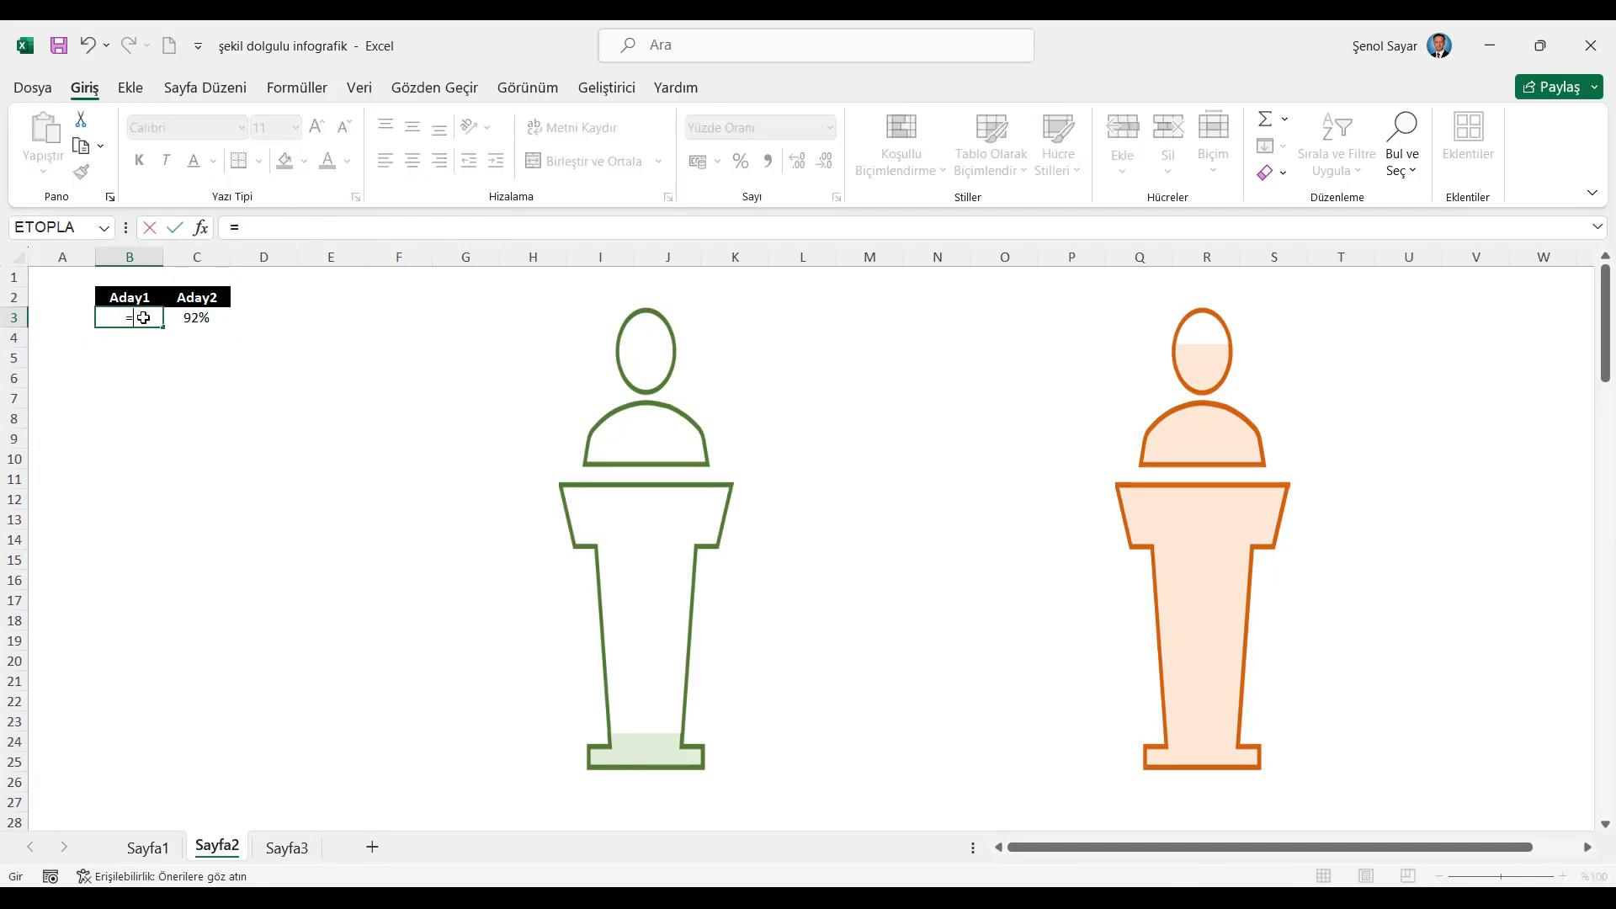
pyautogui.write('ras')
pyautogui.press('Down')
pyautogui.press('Tab')
pyautogui.write('1;100')
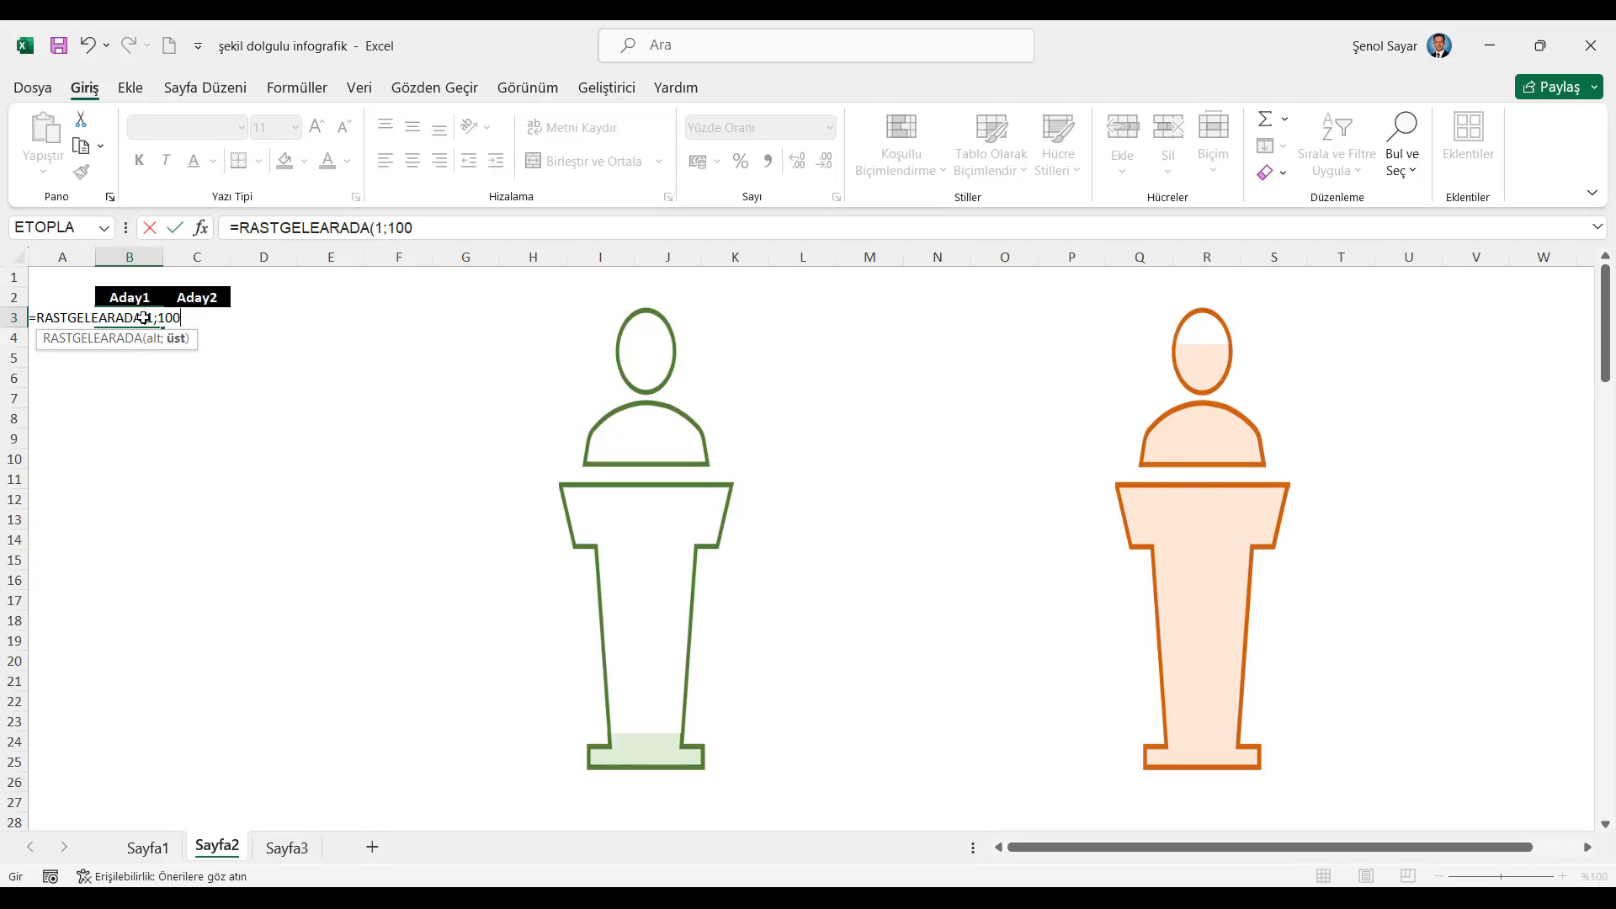
pyautogui.write(')')
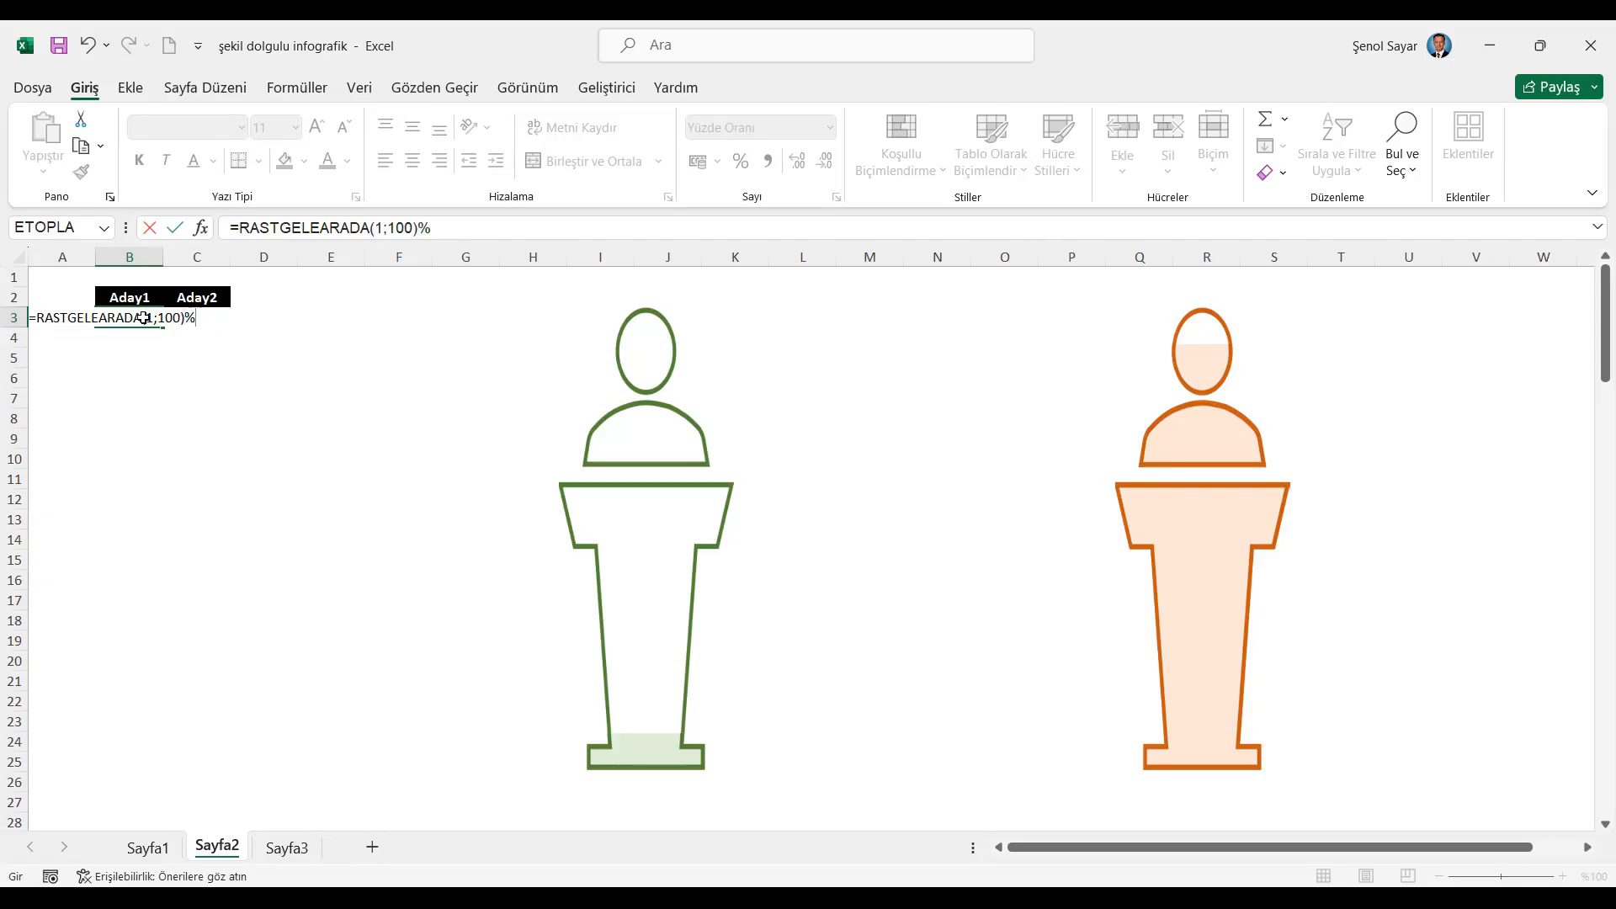
pyautogui.write('%')
pyautogui.press('Return')
# Replace Aday2's percentage in C3 with the formula =1-B3
pyautogui.click(210, 320)
pyautogui.press('Delete')
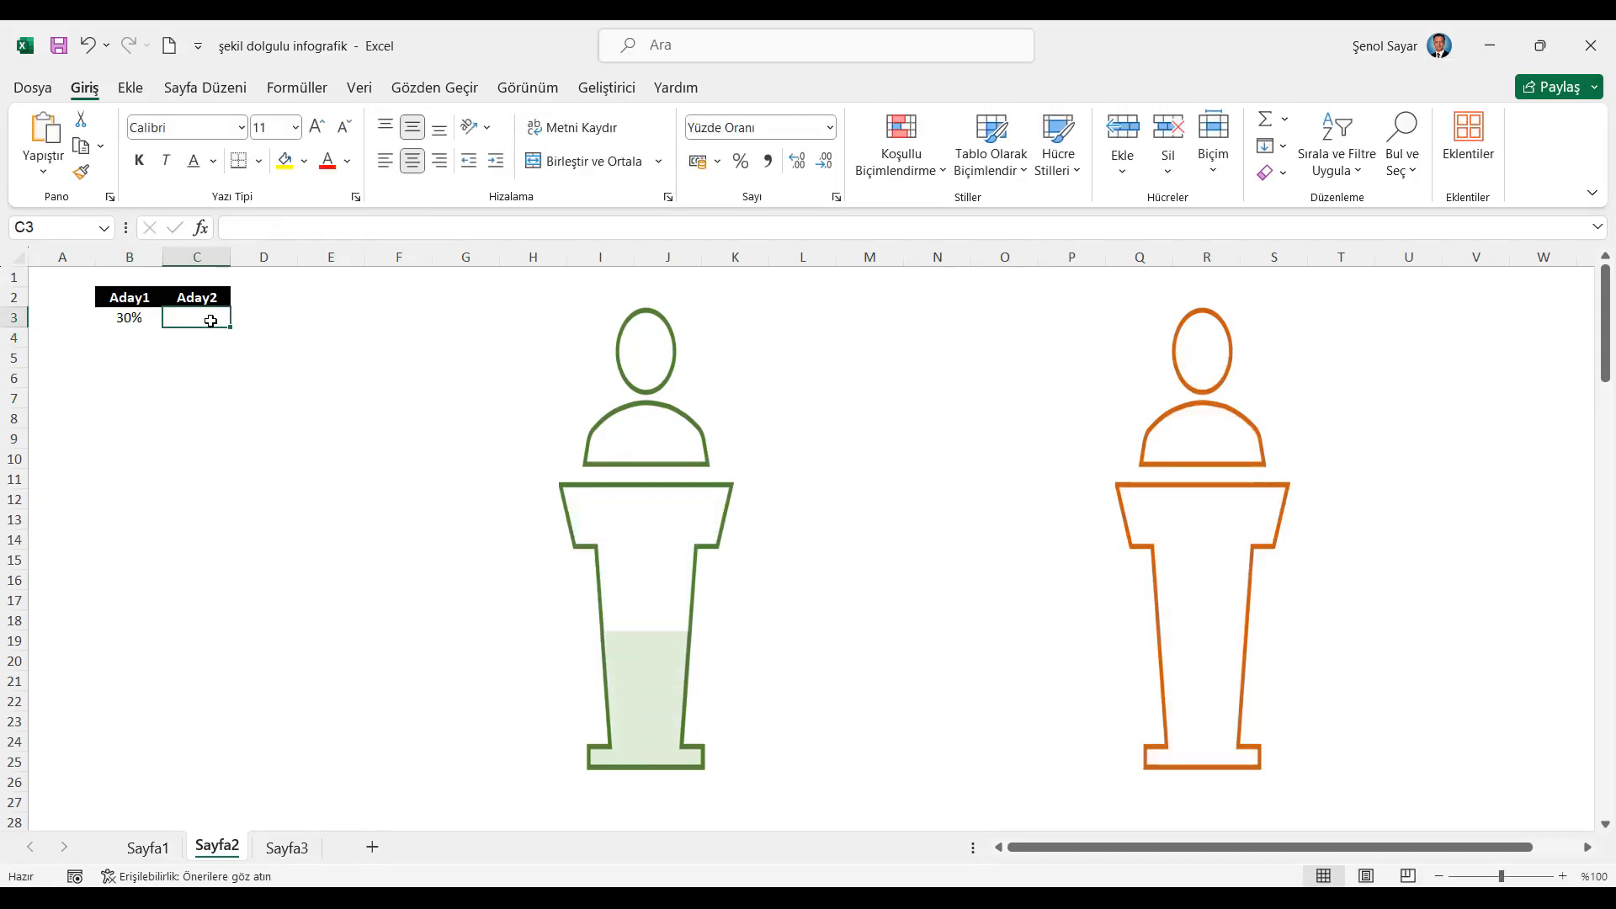
pyautogui.write('=')
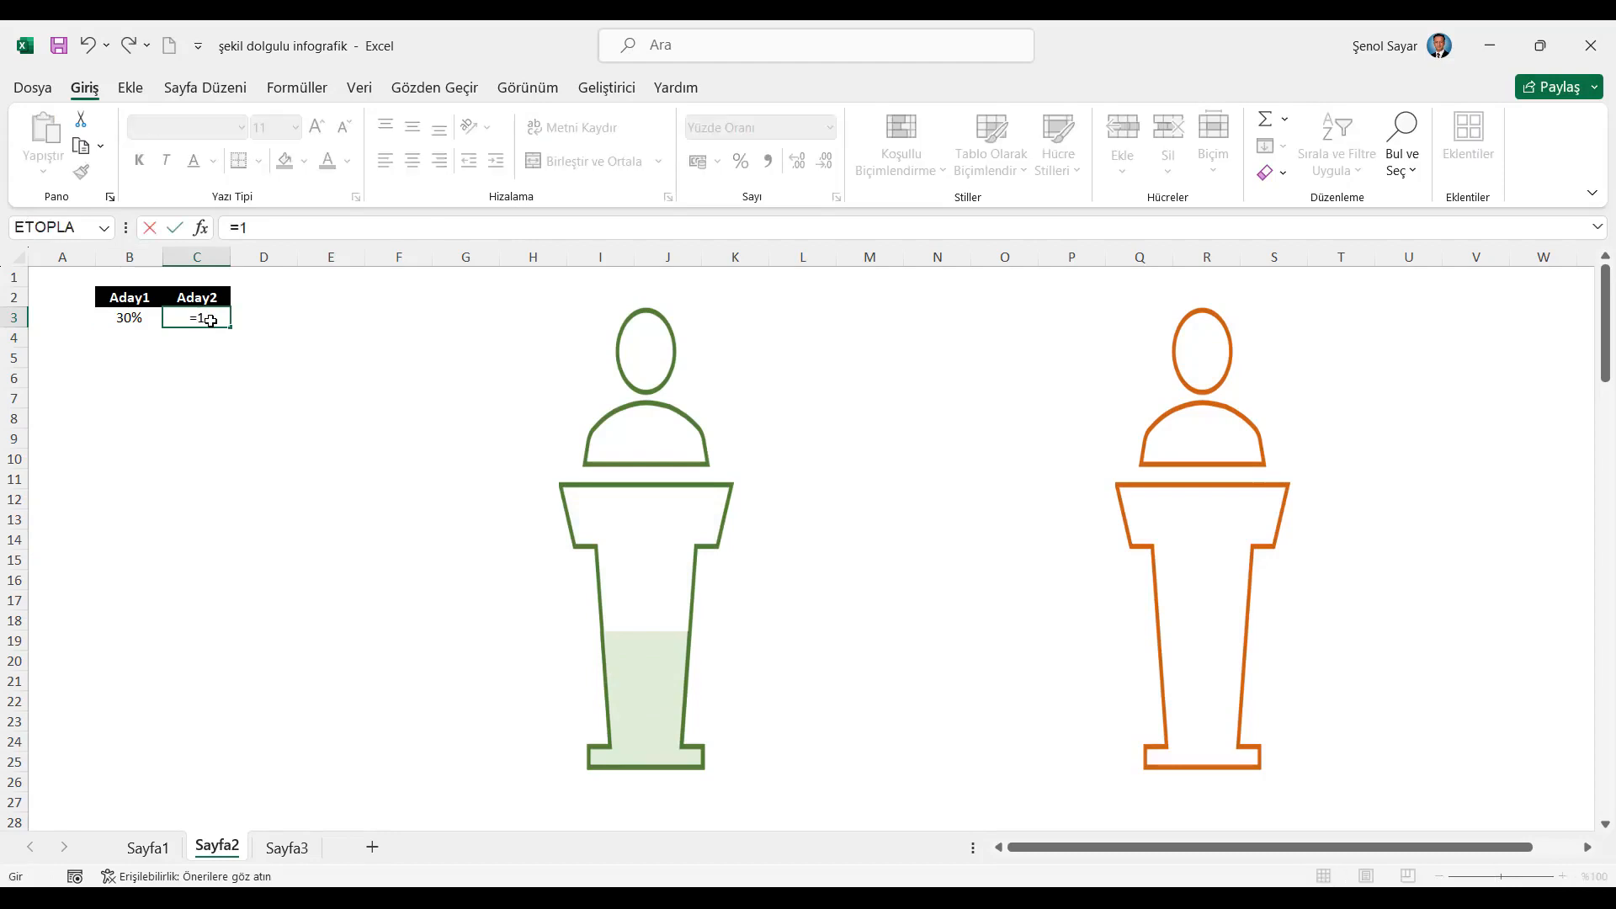
pyautogui.write('1-')
pyautogui.click(144, 322)
pyautogui.press('Return')
pyautogui.press('Up')
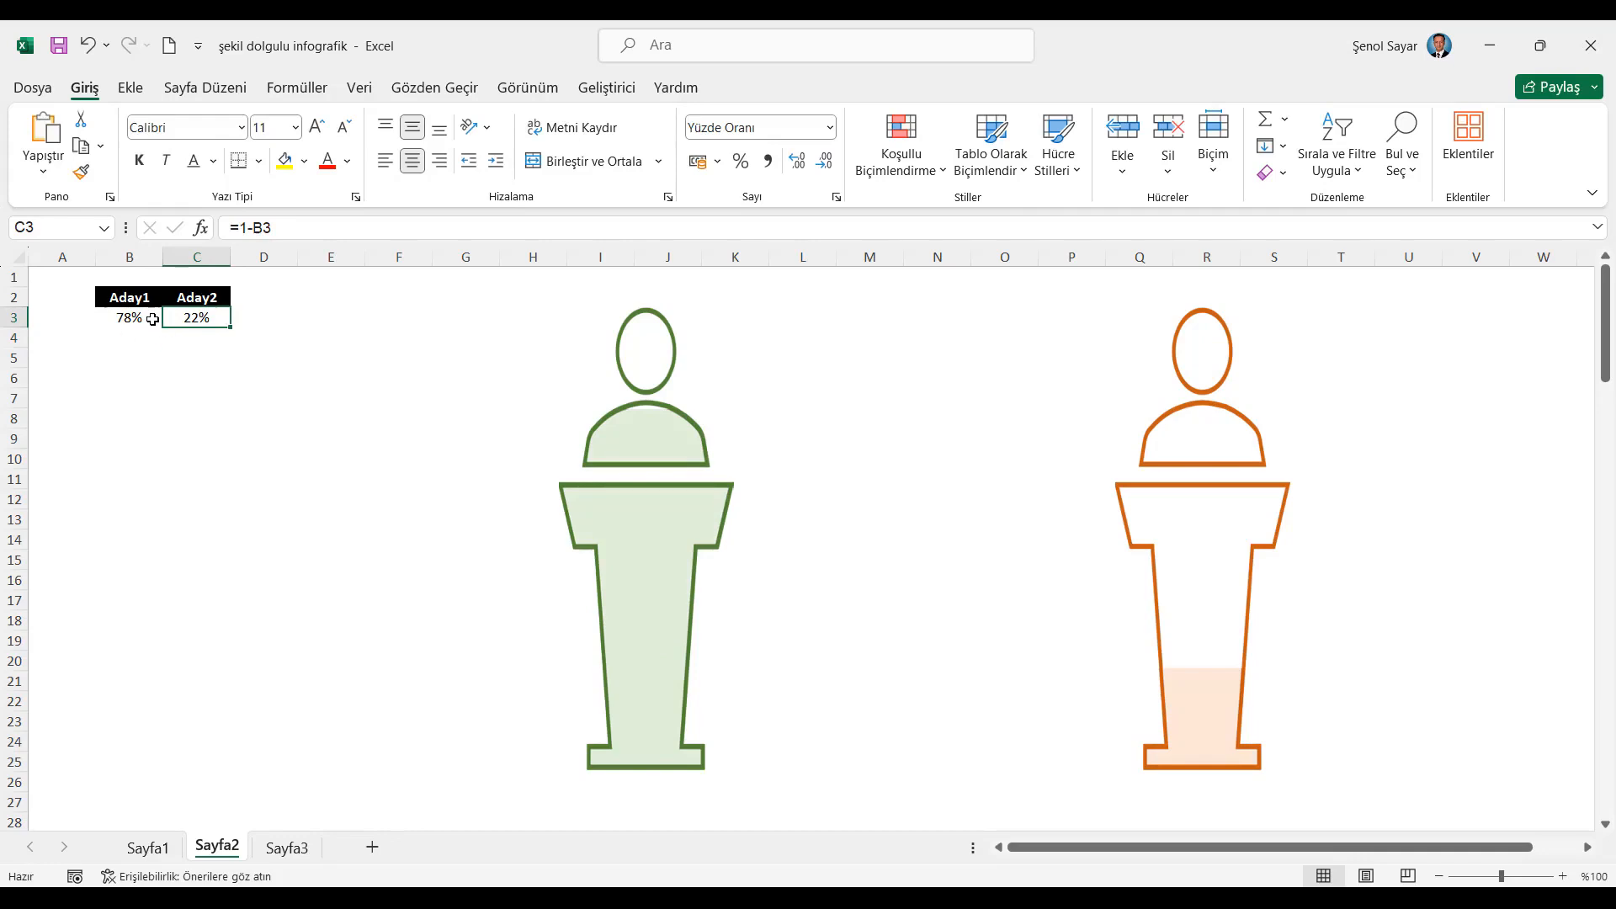
pyautogui.click(152, 318)
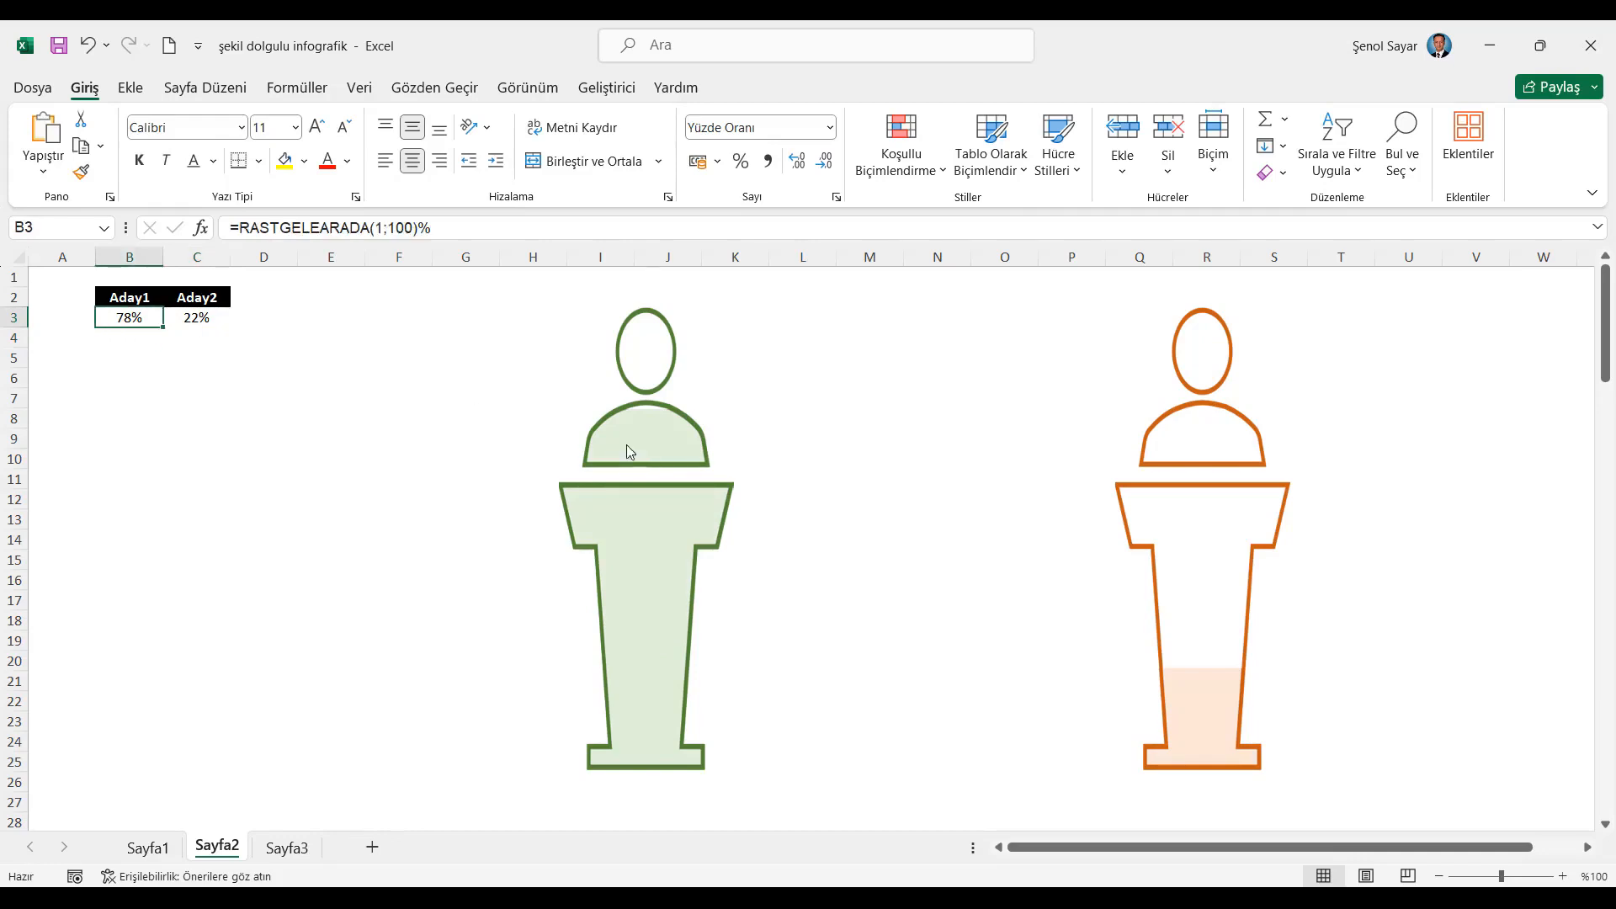
# Add axes and data labels to the chart and delete its vertical percentage axis
pyautogui.click(696, 421)
pyautogui.click(1523, 306)
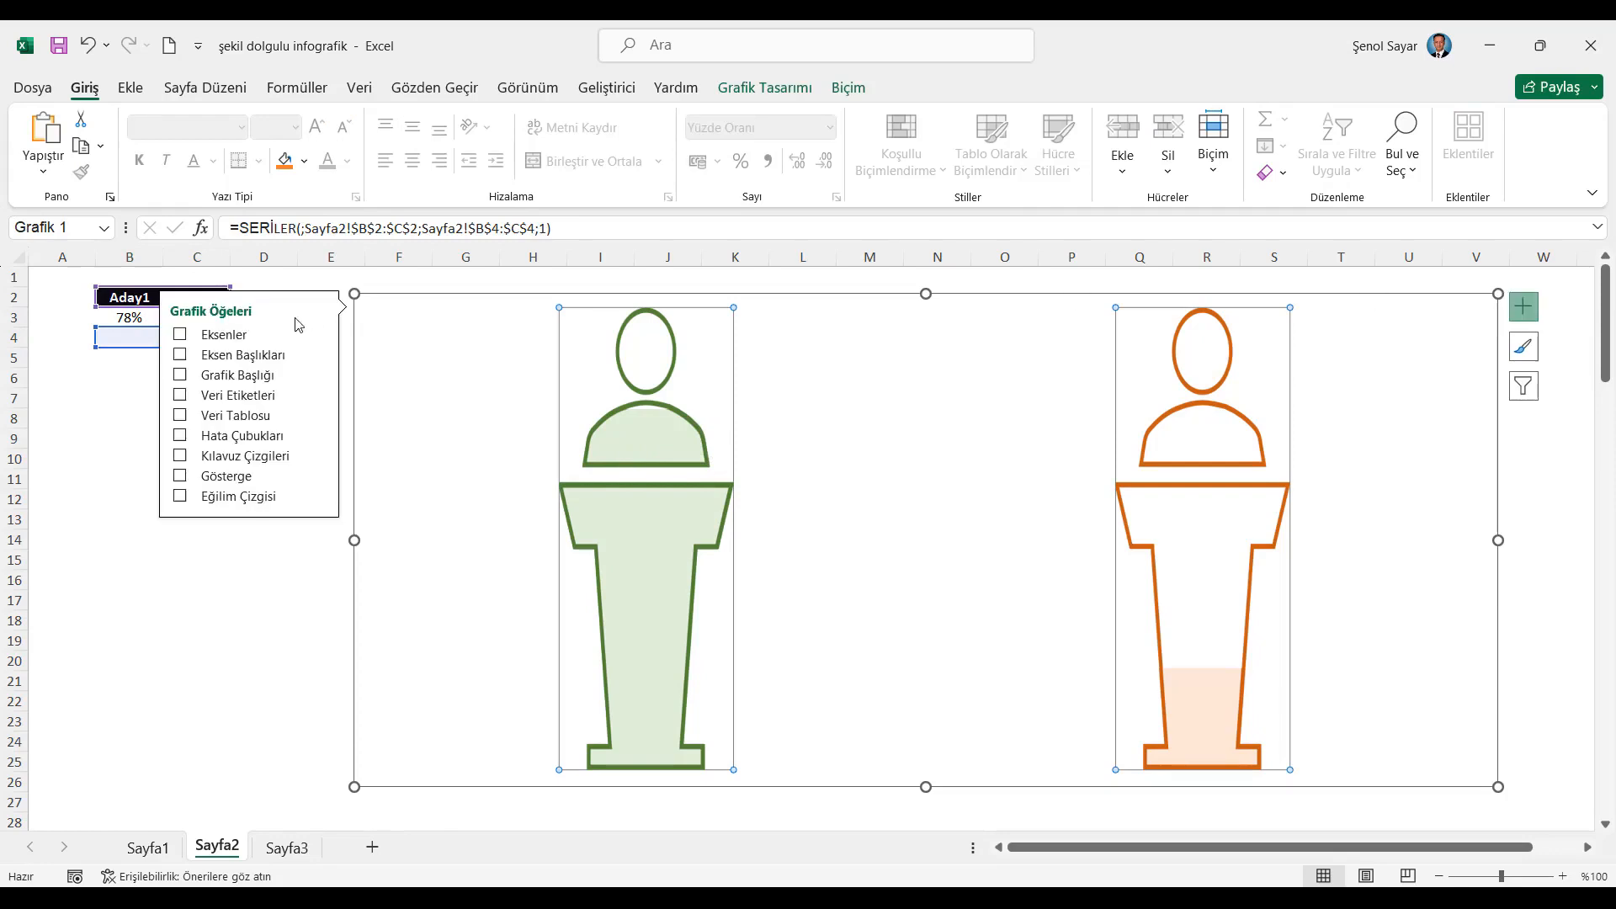
pyautogui.click(180, 334)
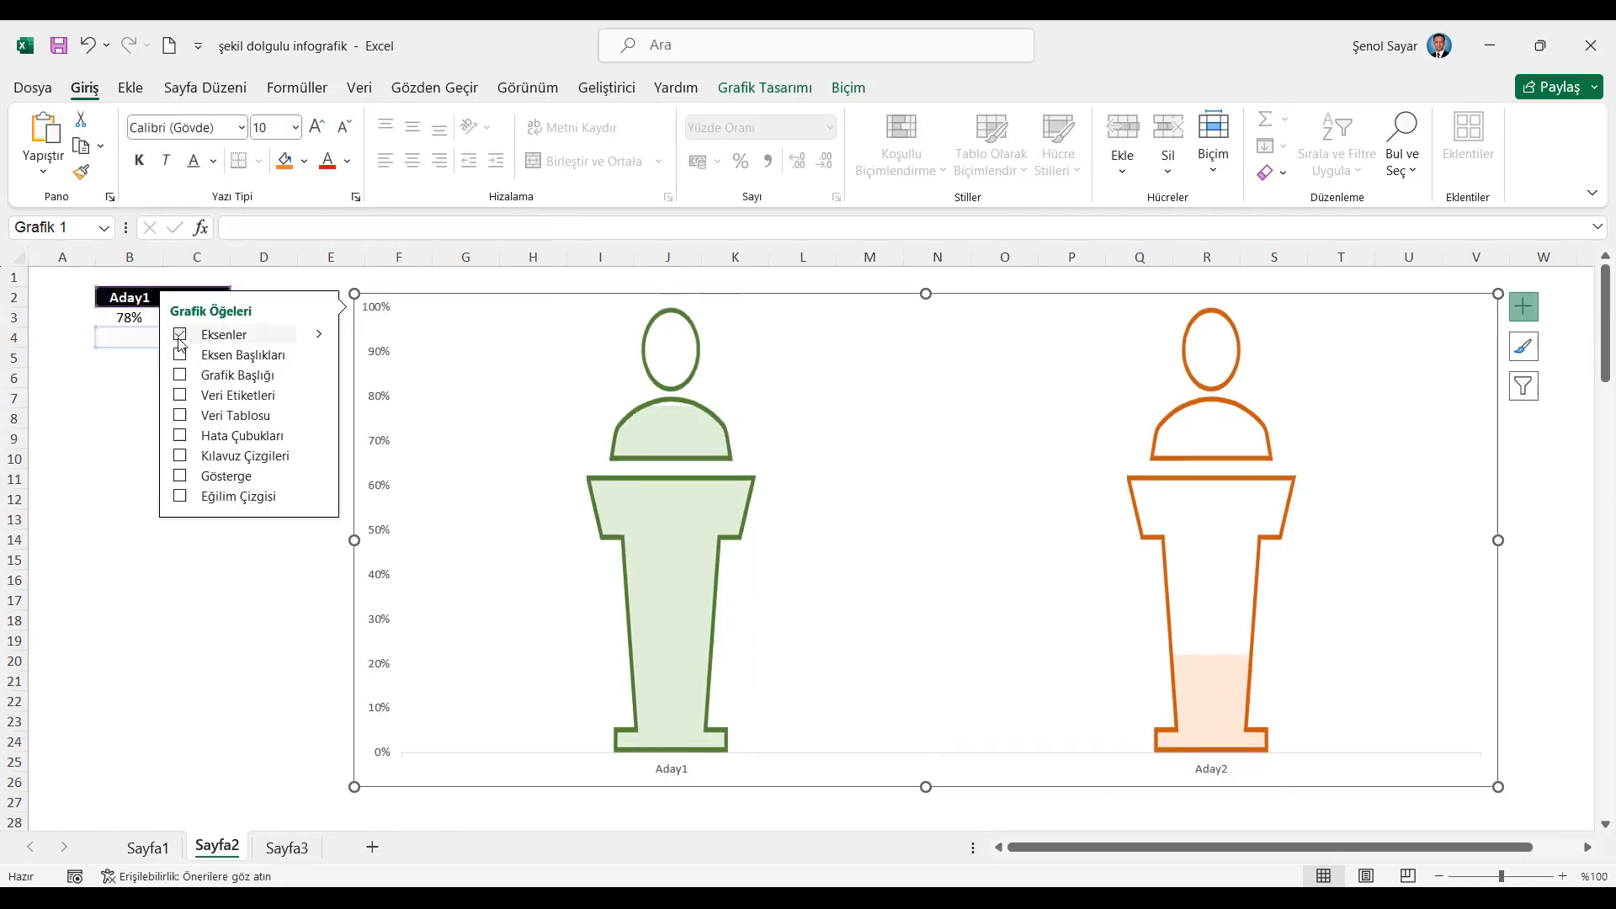
pyautogui.click(180, 395)
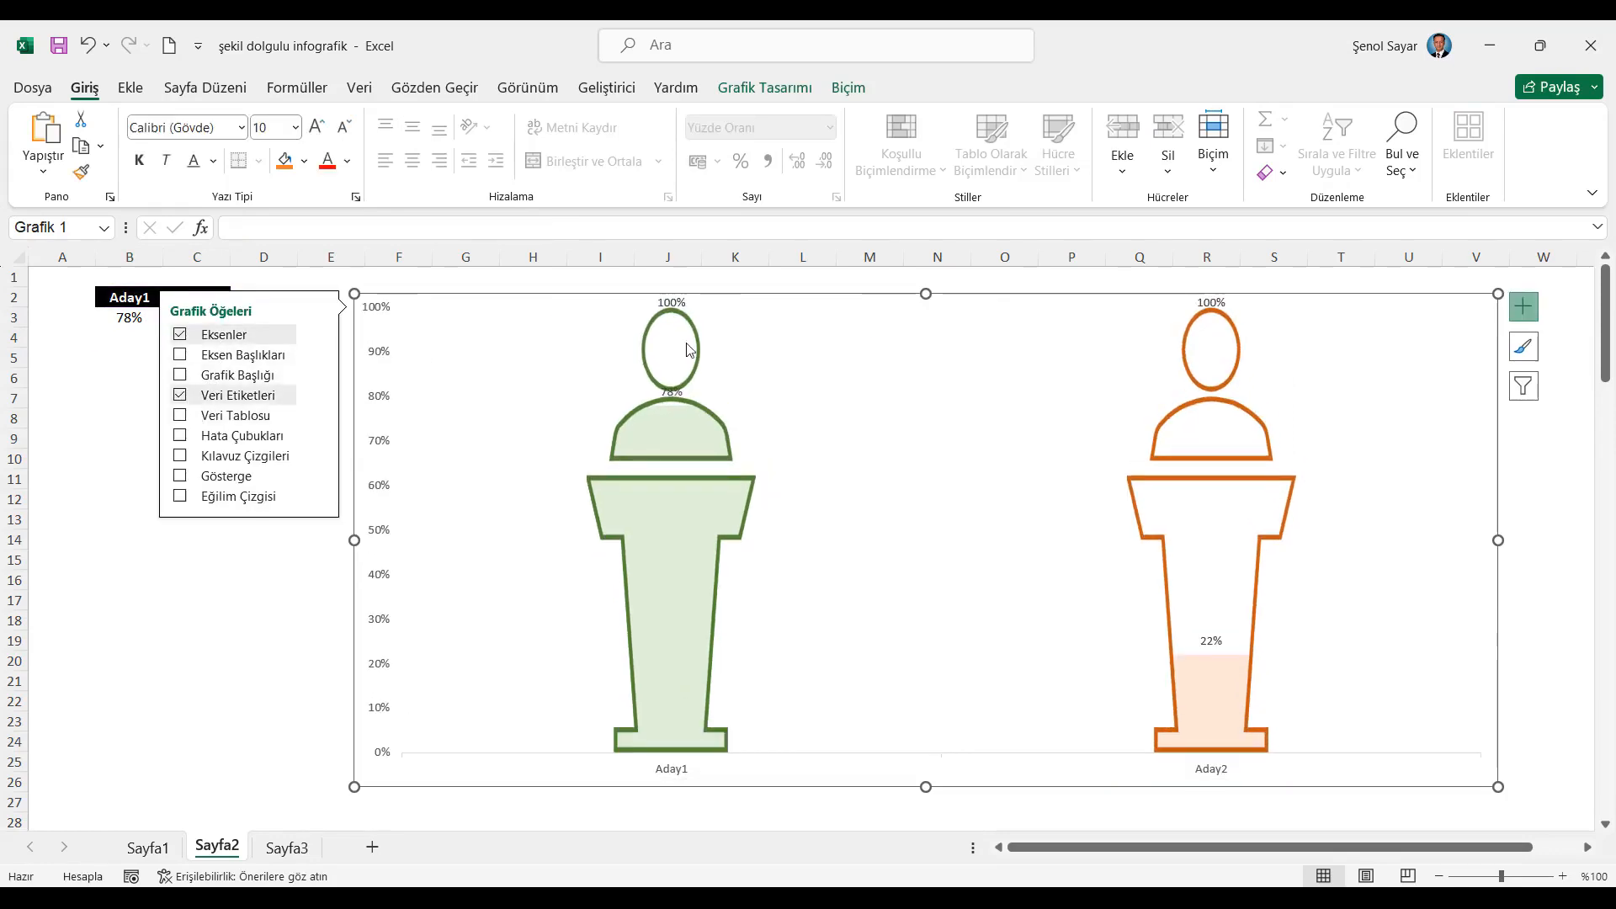
pyautogui.click(148, 559)
pyautogui.click(385, 393)
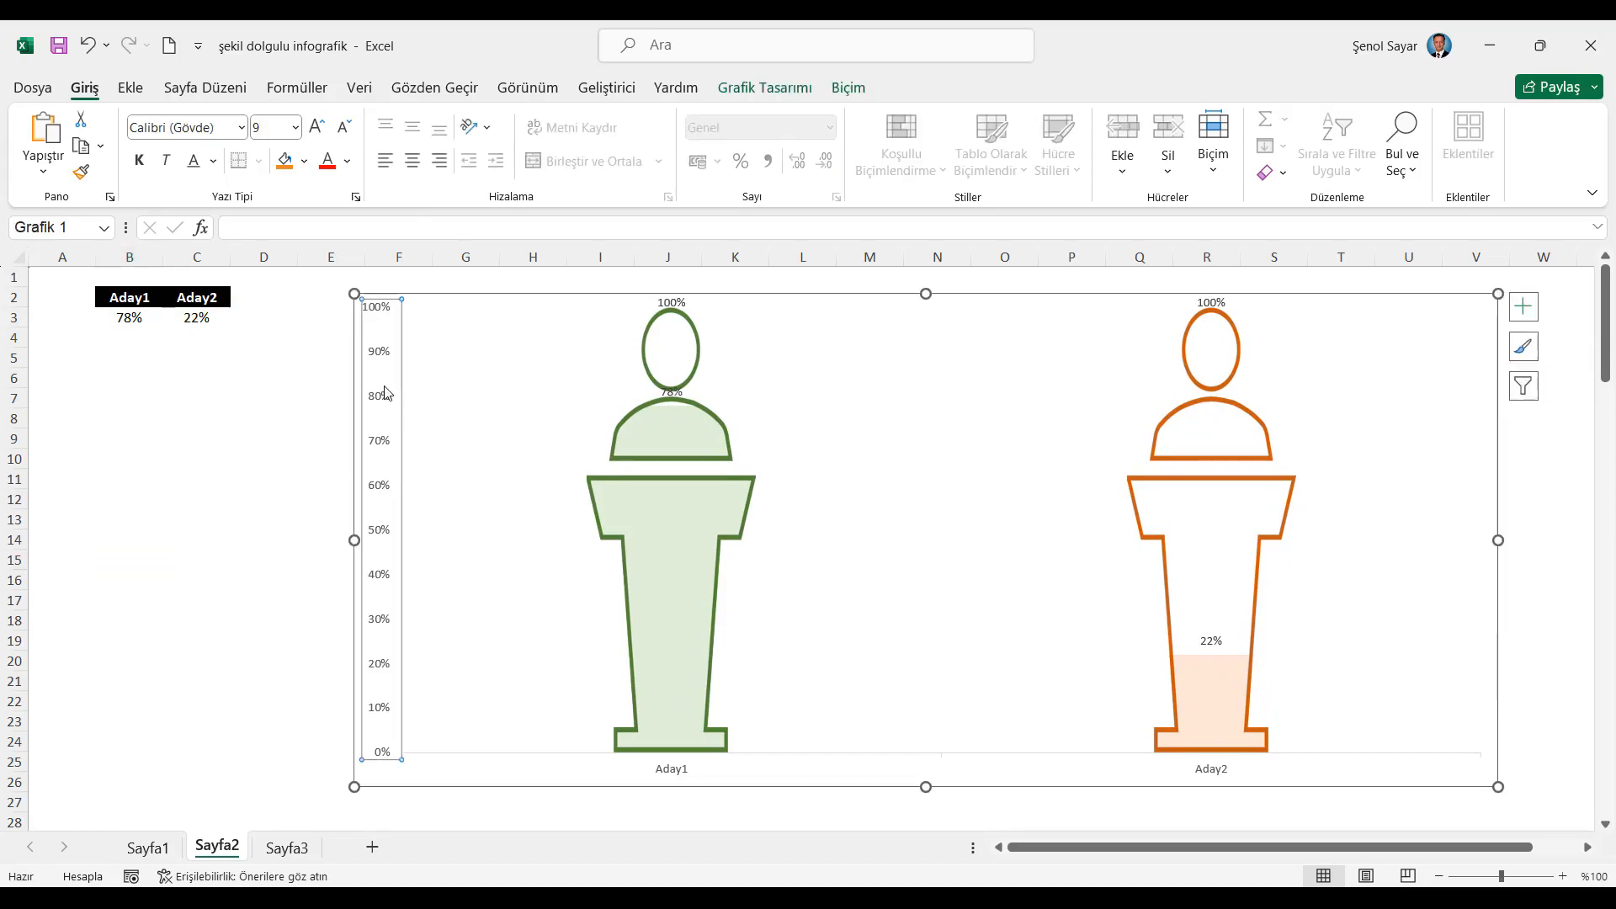
pyautogui.press('Delete')
# Make the Aday1 and Aday2 category axis labels bold at 16 pt
pyautogui.click(656, 774)
pyautogui.click(139, 160)
pyautogui.click(320, 127)
pyautogui.click(320, 126)
pyautogui.click(320, 126)
pyautogui.click(320, 126)
pyautogui.click(320, 126)
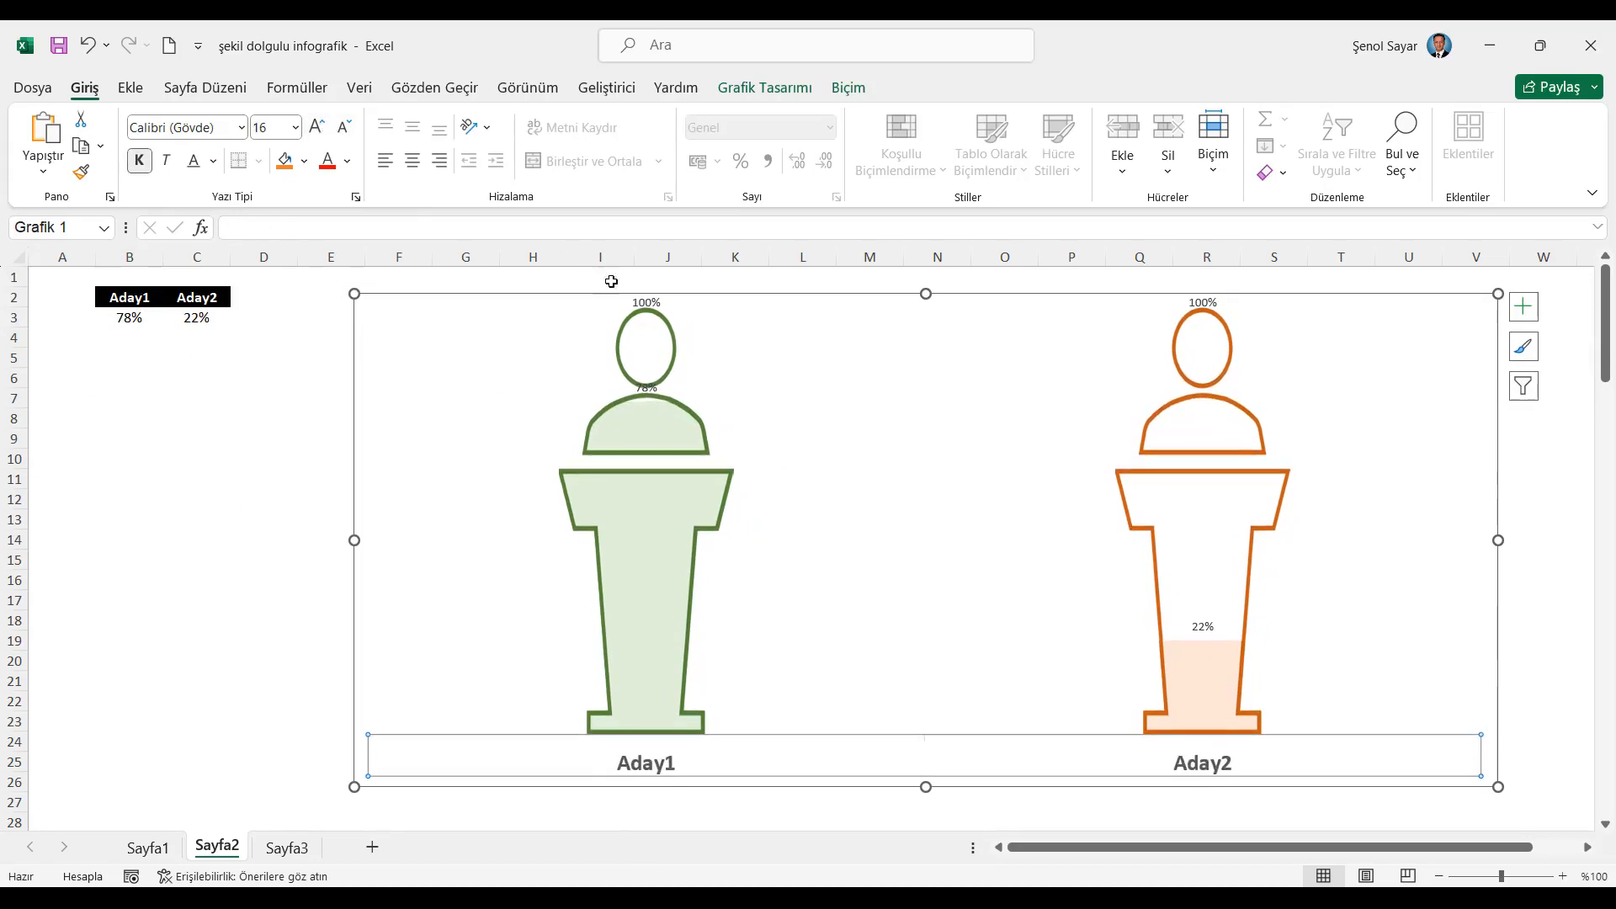
# Delete the 100% data labels and set the position of the remaining percentage labels to Ortala (centred)
pyautogui.click(647, 305)
pyautogui.press('Delete')
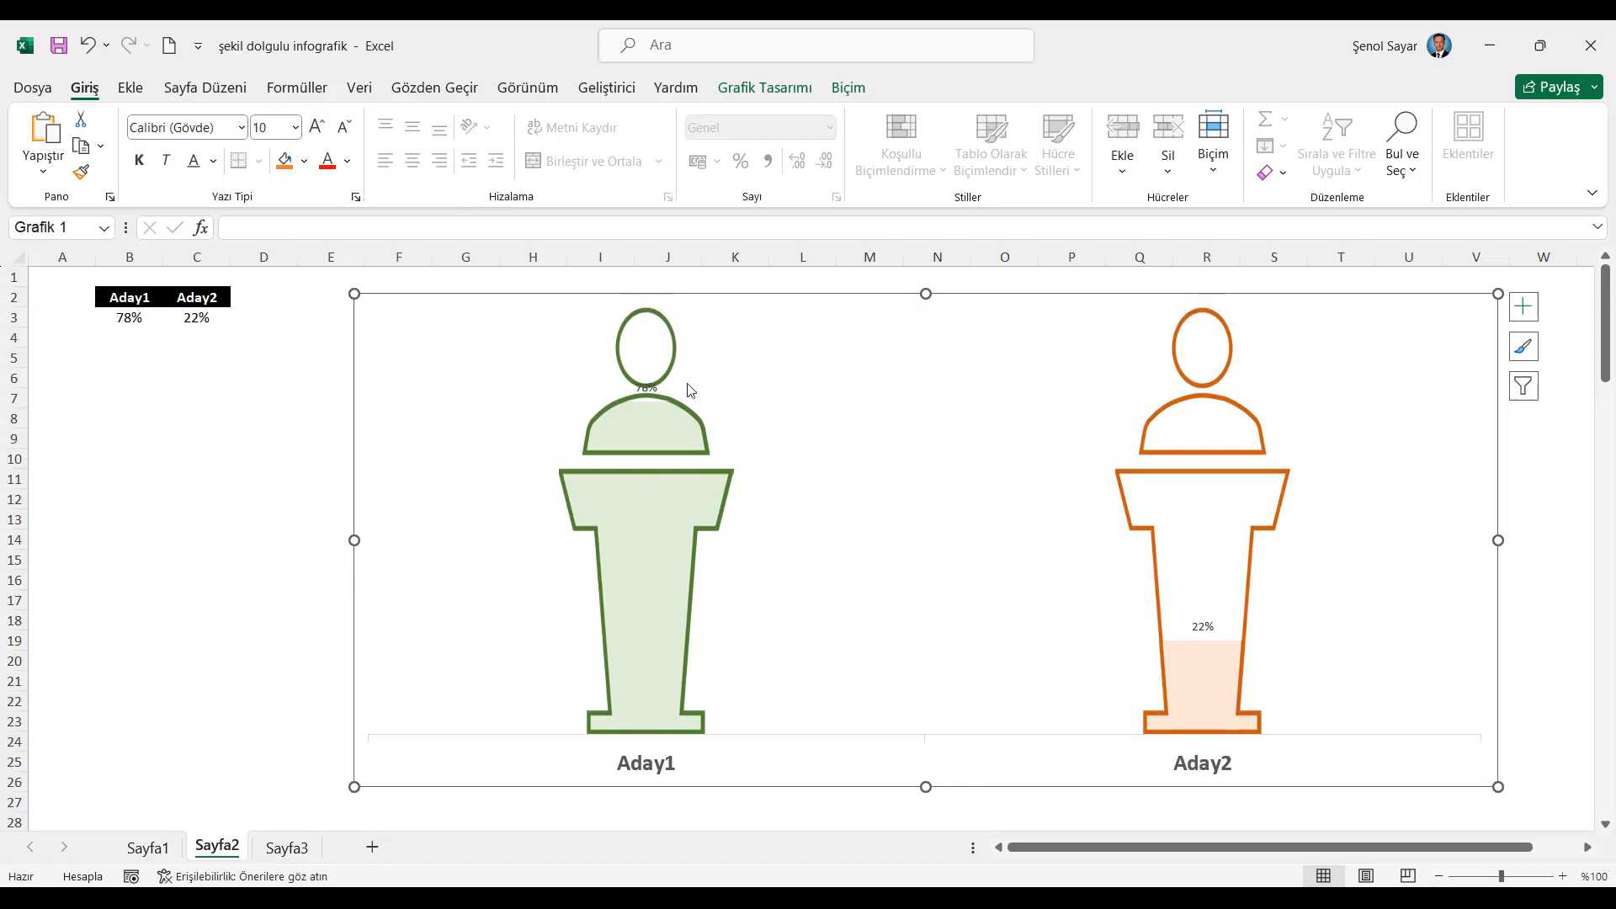
pyautogui.rightClick(649, 388)
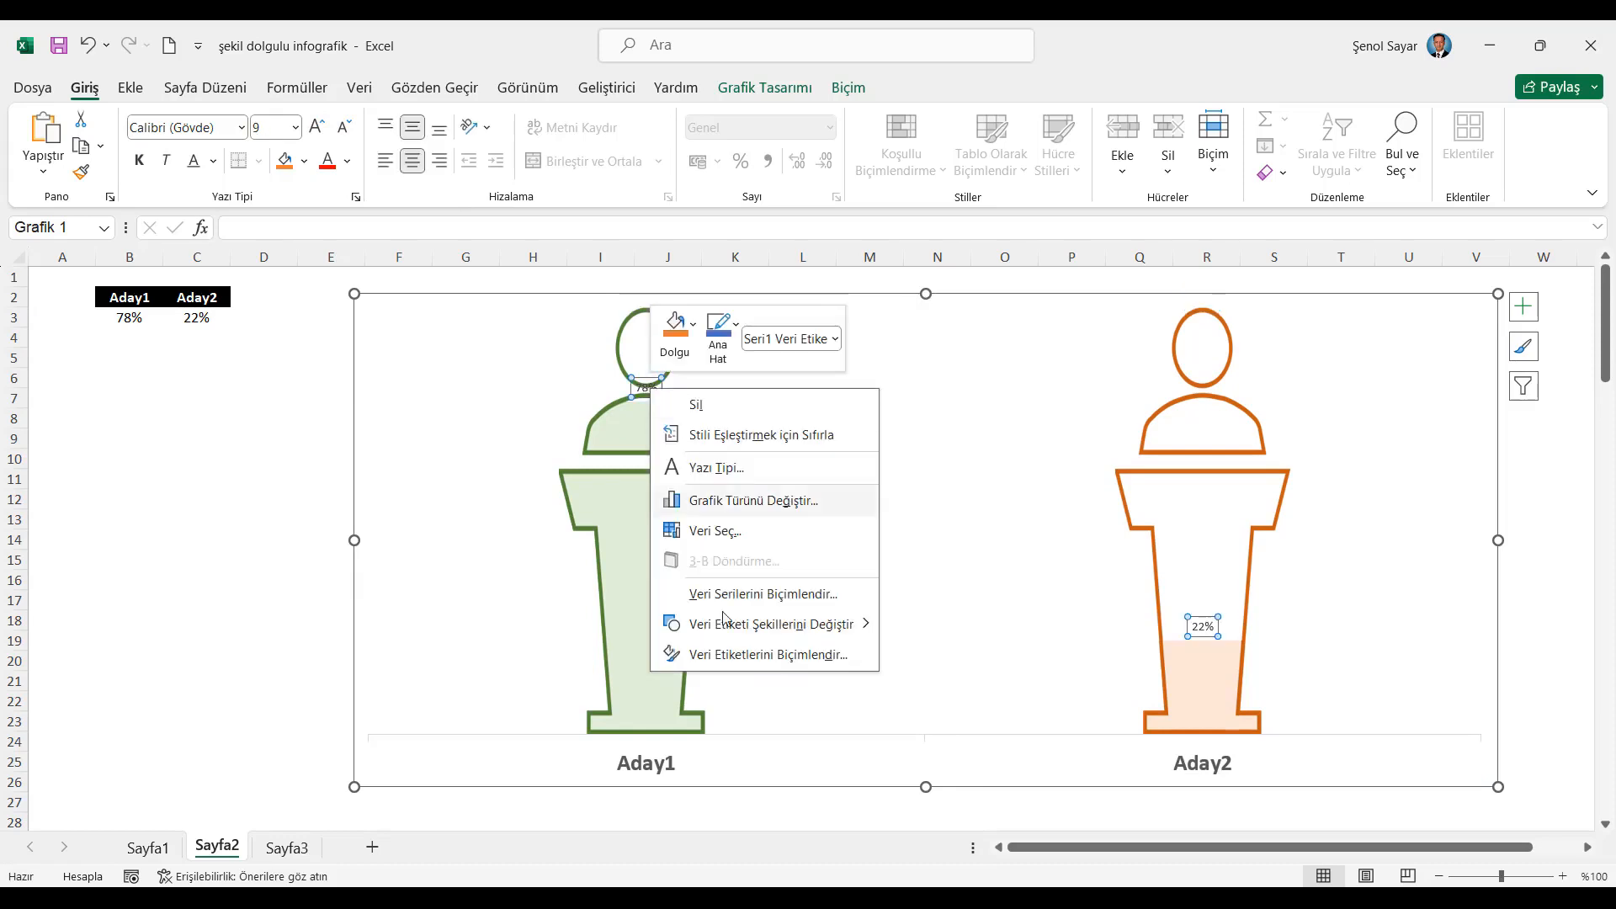
pyautogui.click(741, 655)
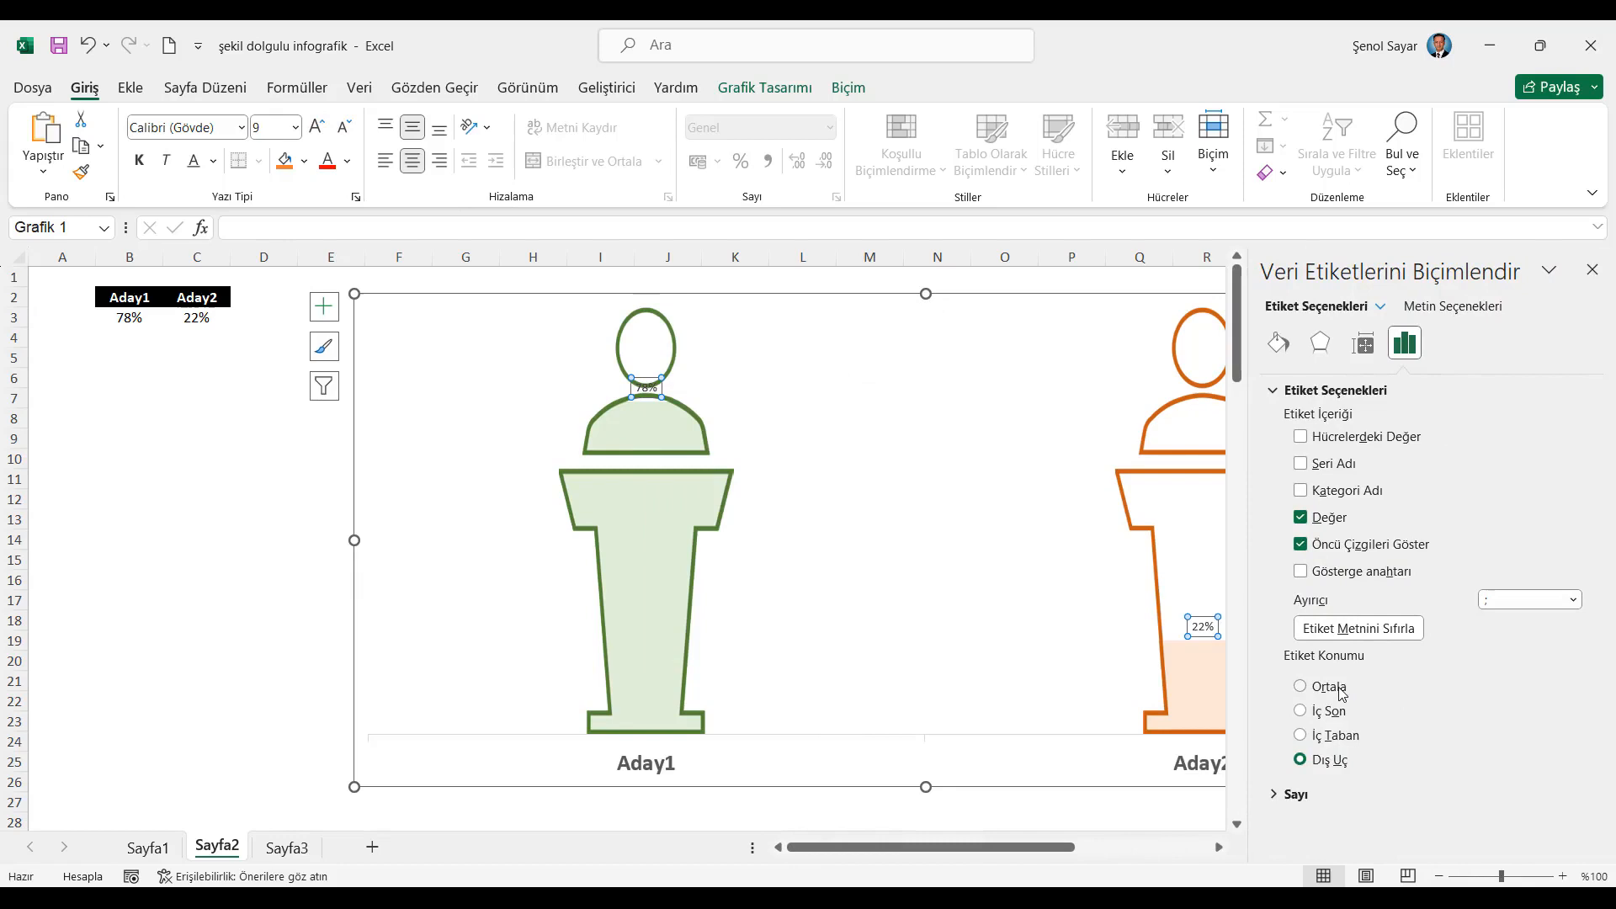
pyautogui.click(1343, 691)
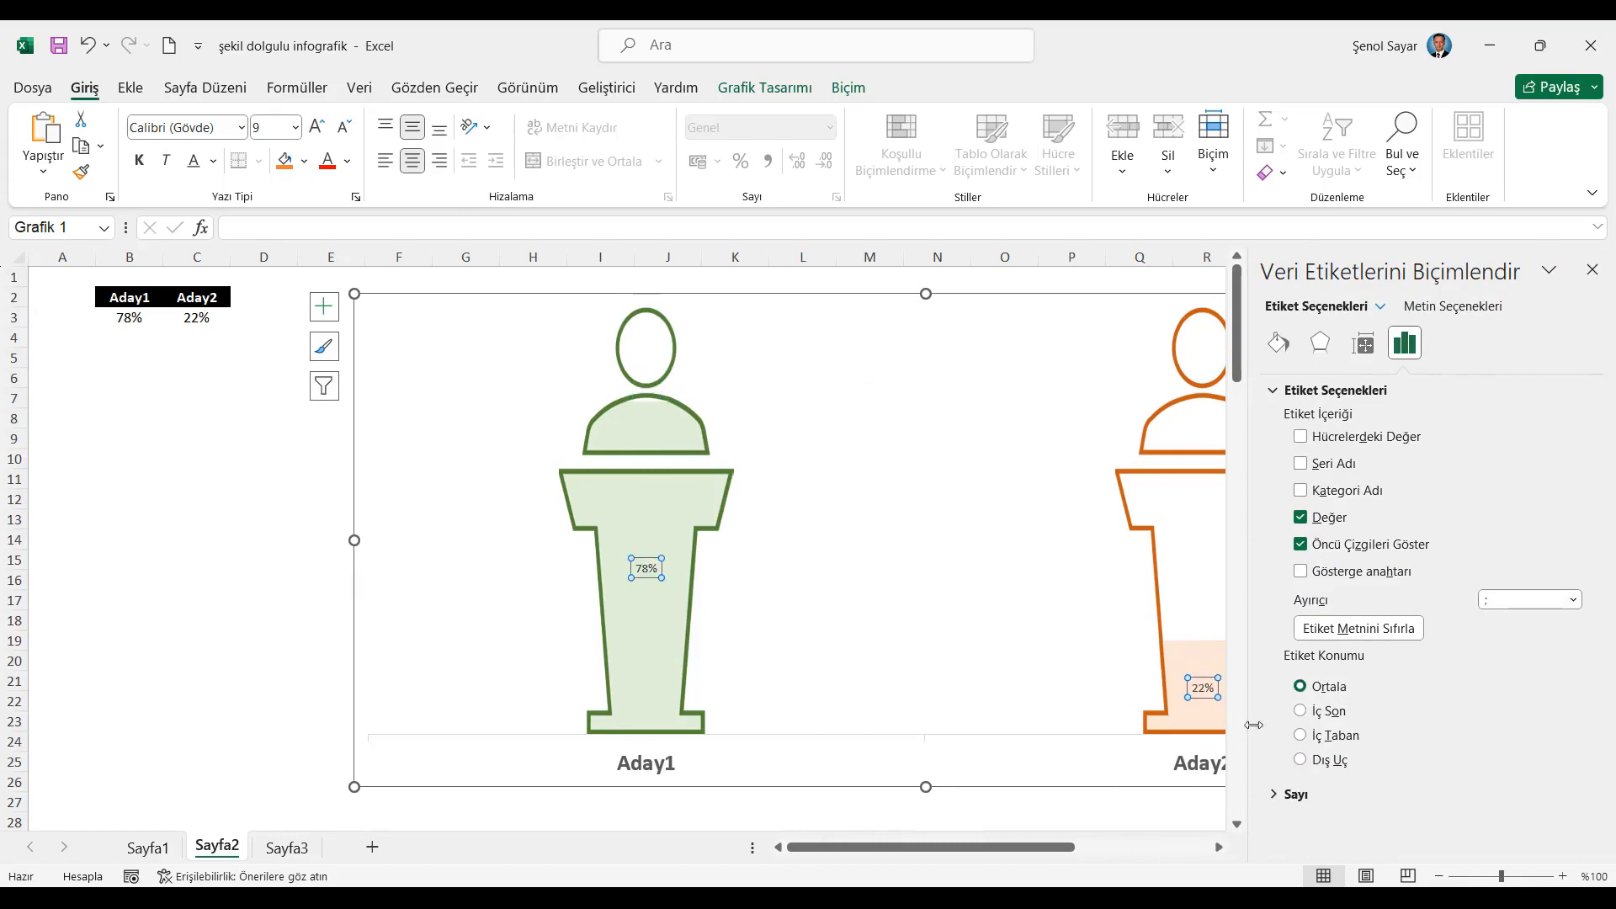
pyautogui.click(1591, 270)
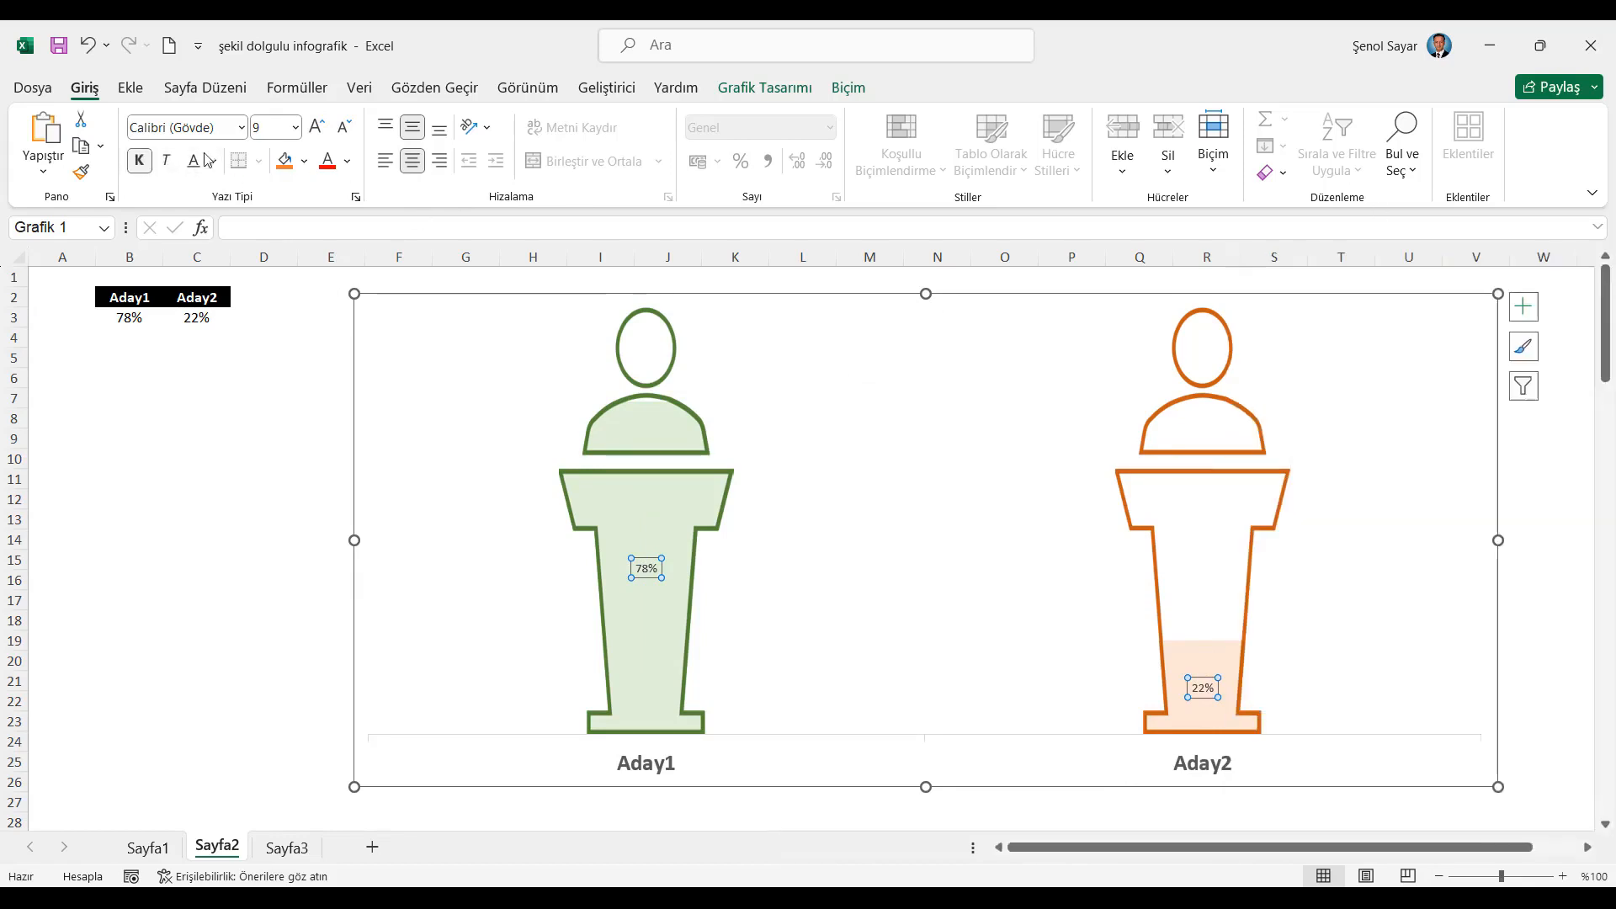
# Make the percentage data labels inside the figures bold at 16 pt
pyautogui.click(318, 127)
pyautogui.click(319, 127)
pyautogui.click(318, 127)
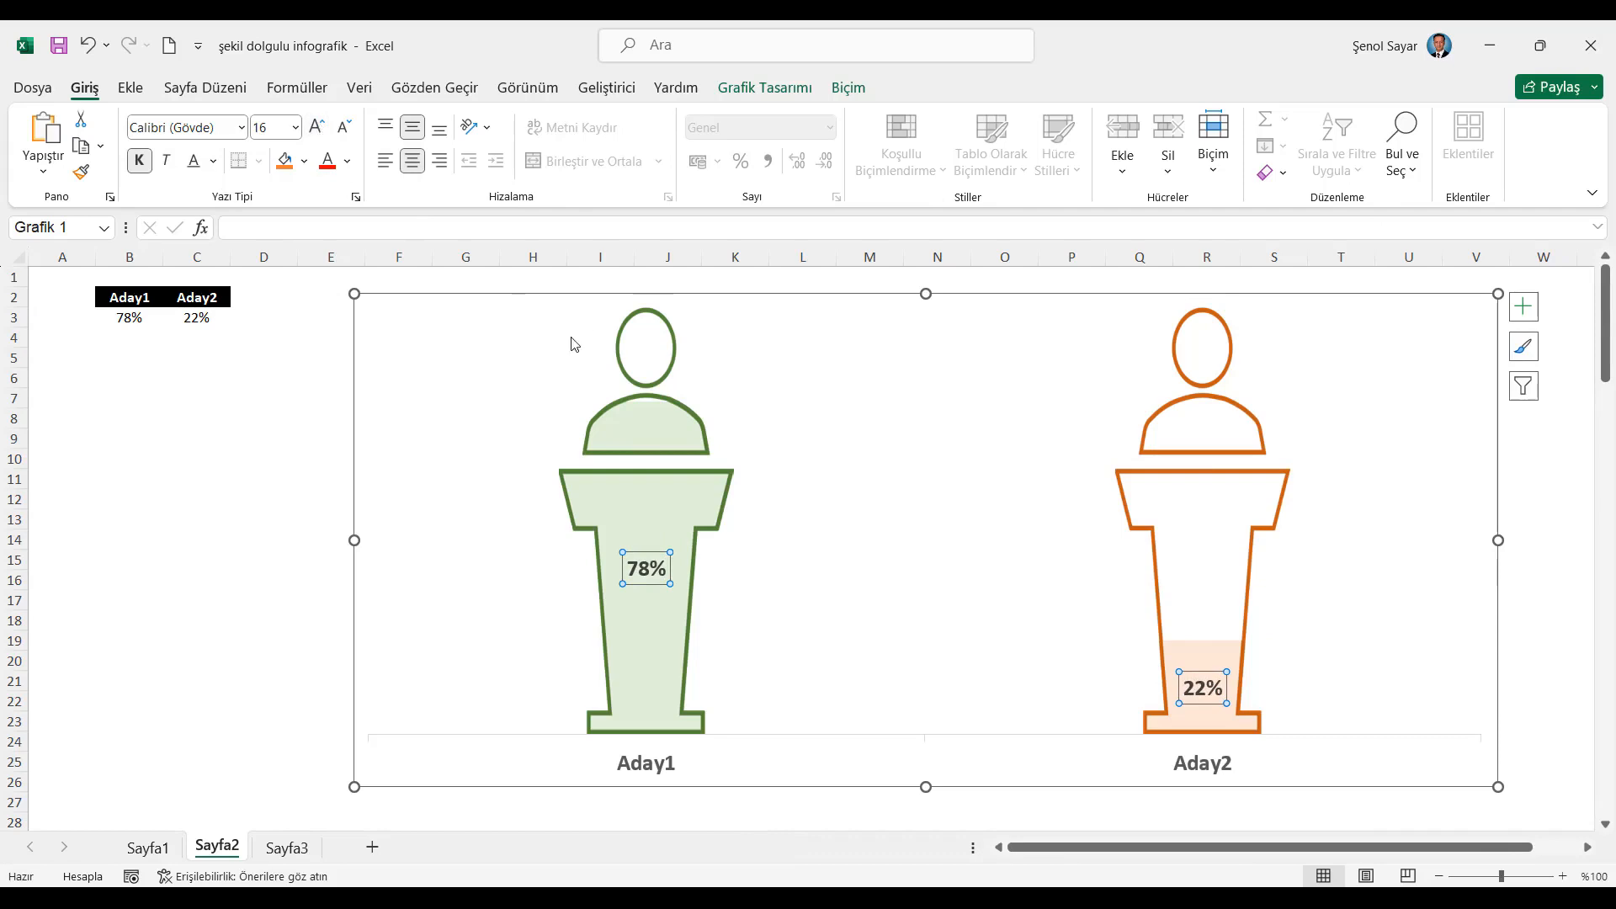
# Move the chart closer to the data table and enlarge it to span about columns D to W and rows 1 to 28
pyautogui.moveTo(524, 301); pyautogui.dragTo(434, 277)
pyautogui.moveTo(1406, 455); pyautogui.dragTo(1399, 454)
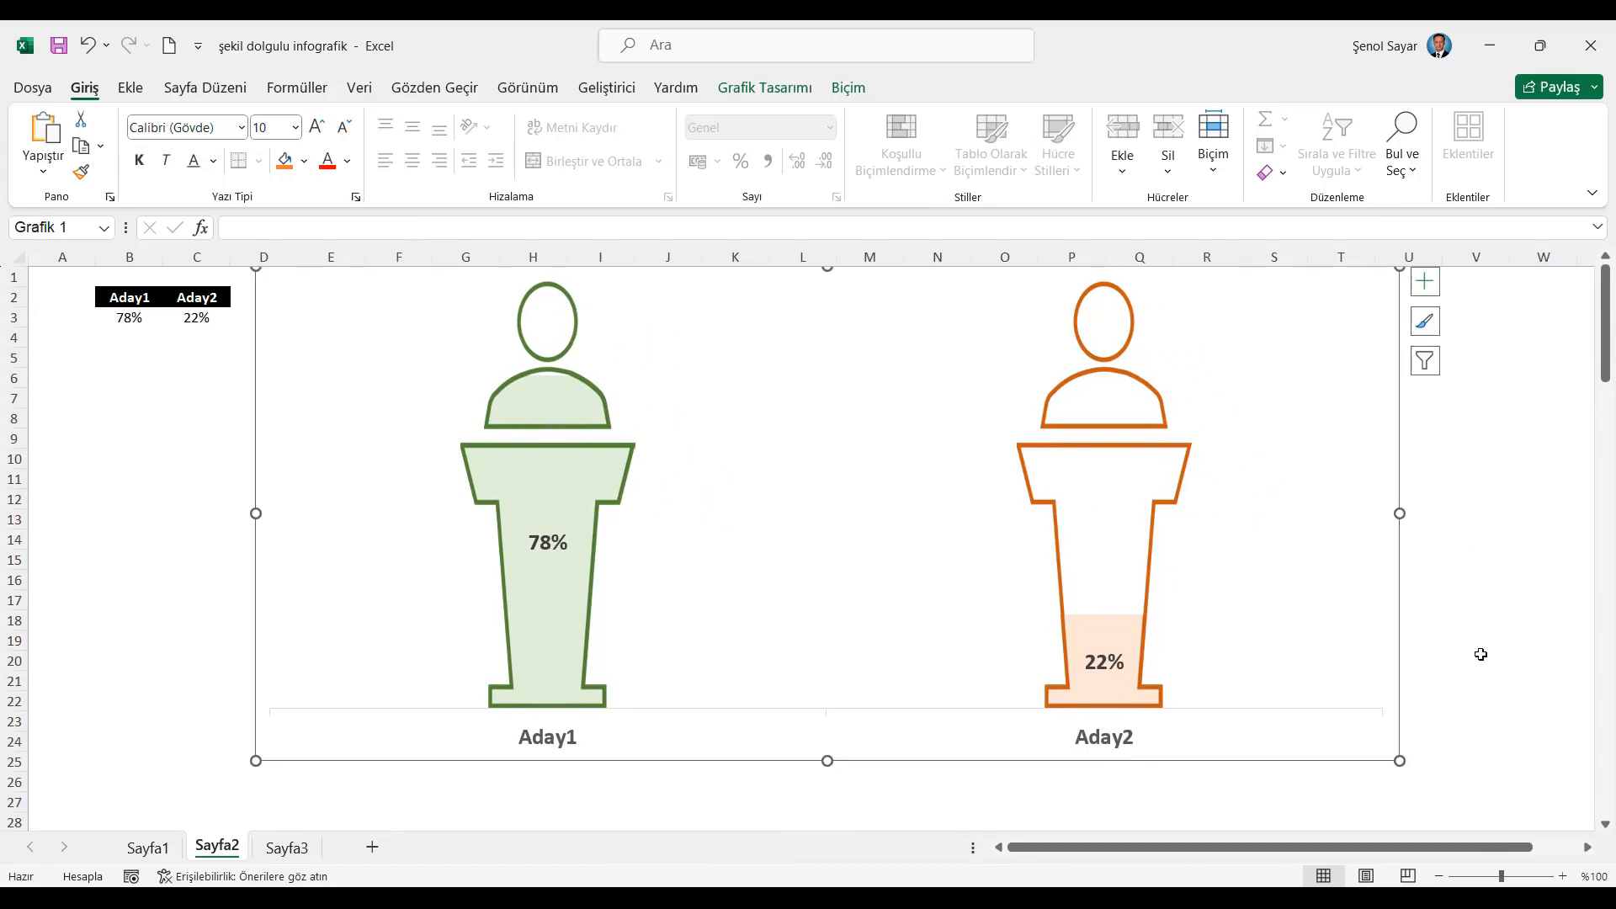
pyautogui.moveTo(1421, 770); pyautogui.dragTo(1570, 820)
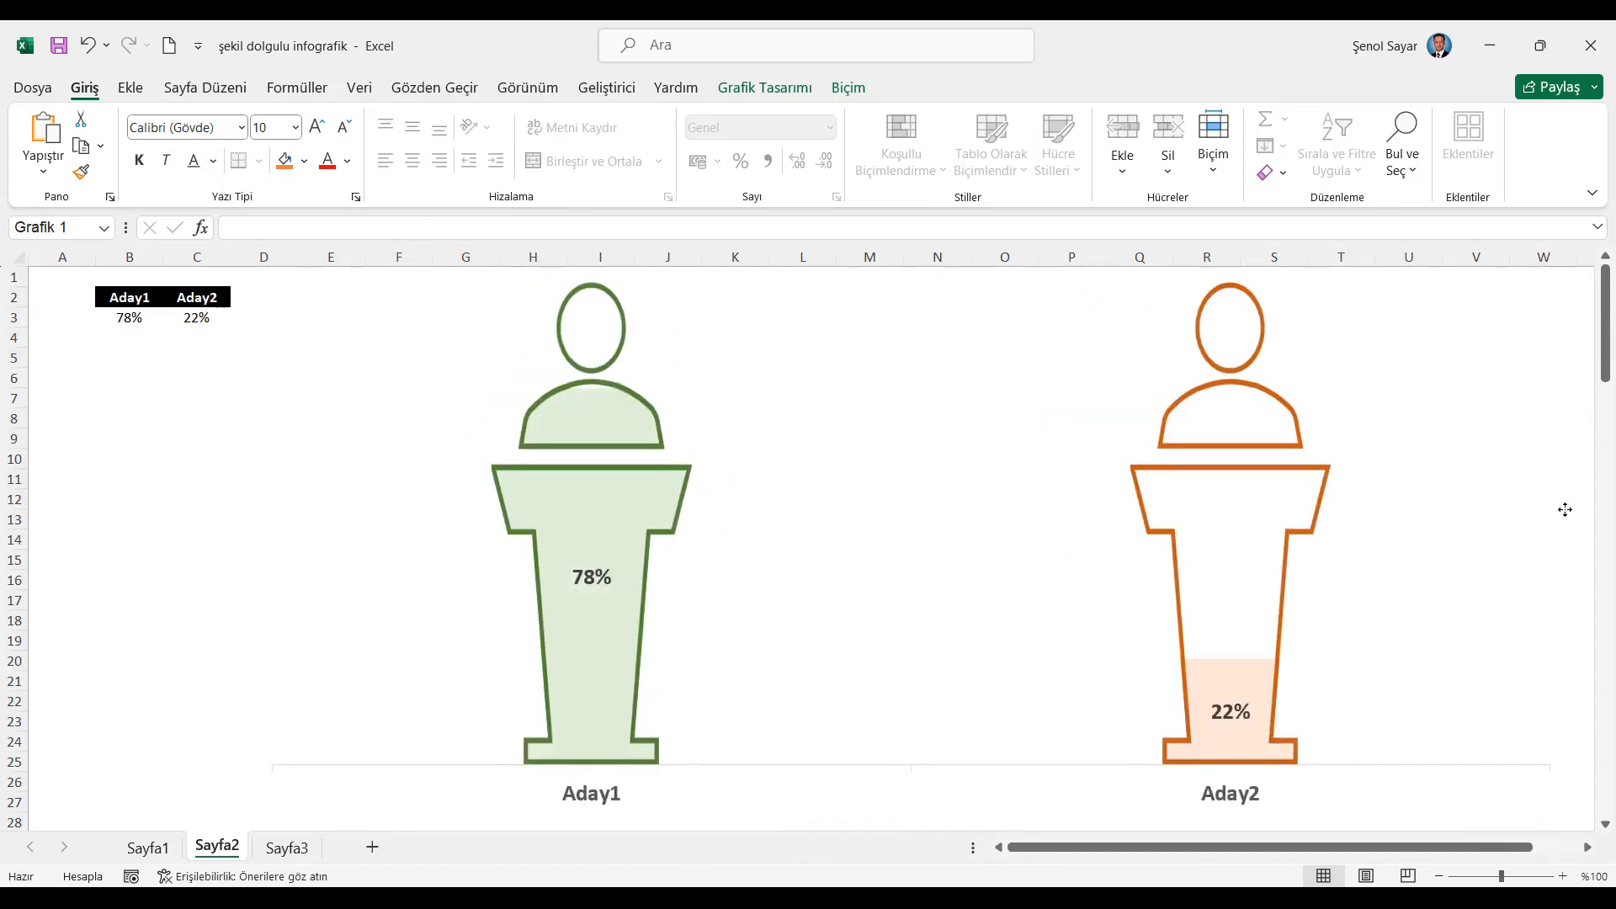
pyautogui.click(964, 368)
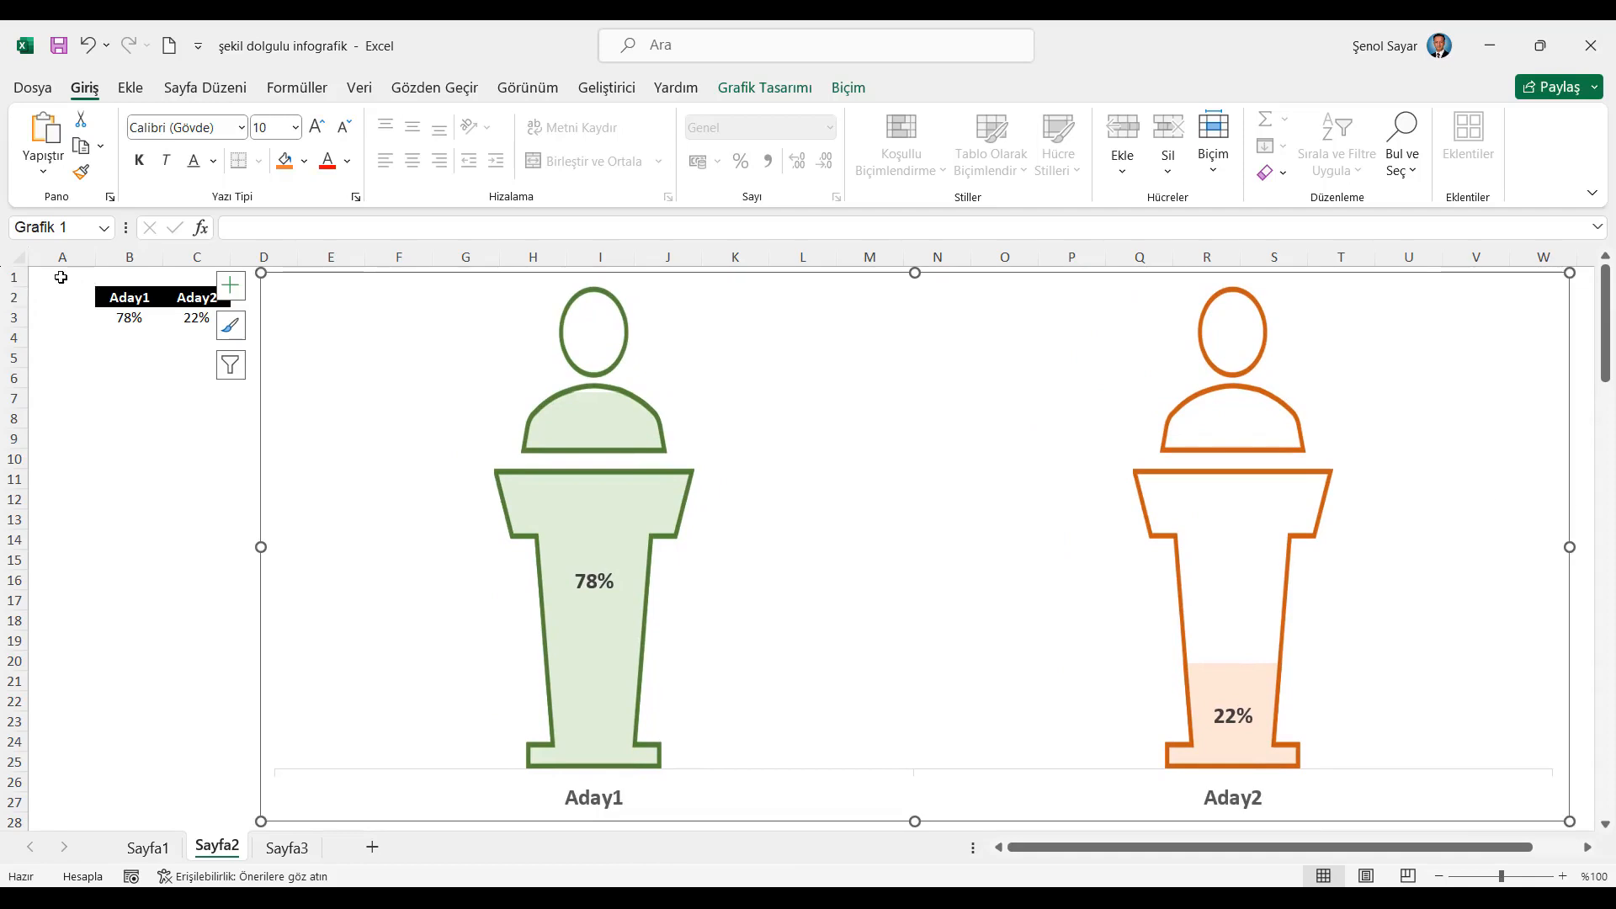
# Recalculate the workbook repeatedly to test how the figures' fills follow the random percentages
pyautogui.click(120, 298)
pyautogui.click(297, 88)
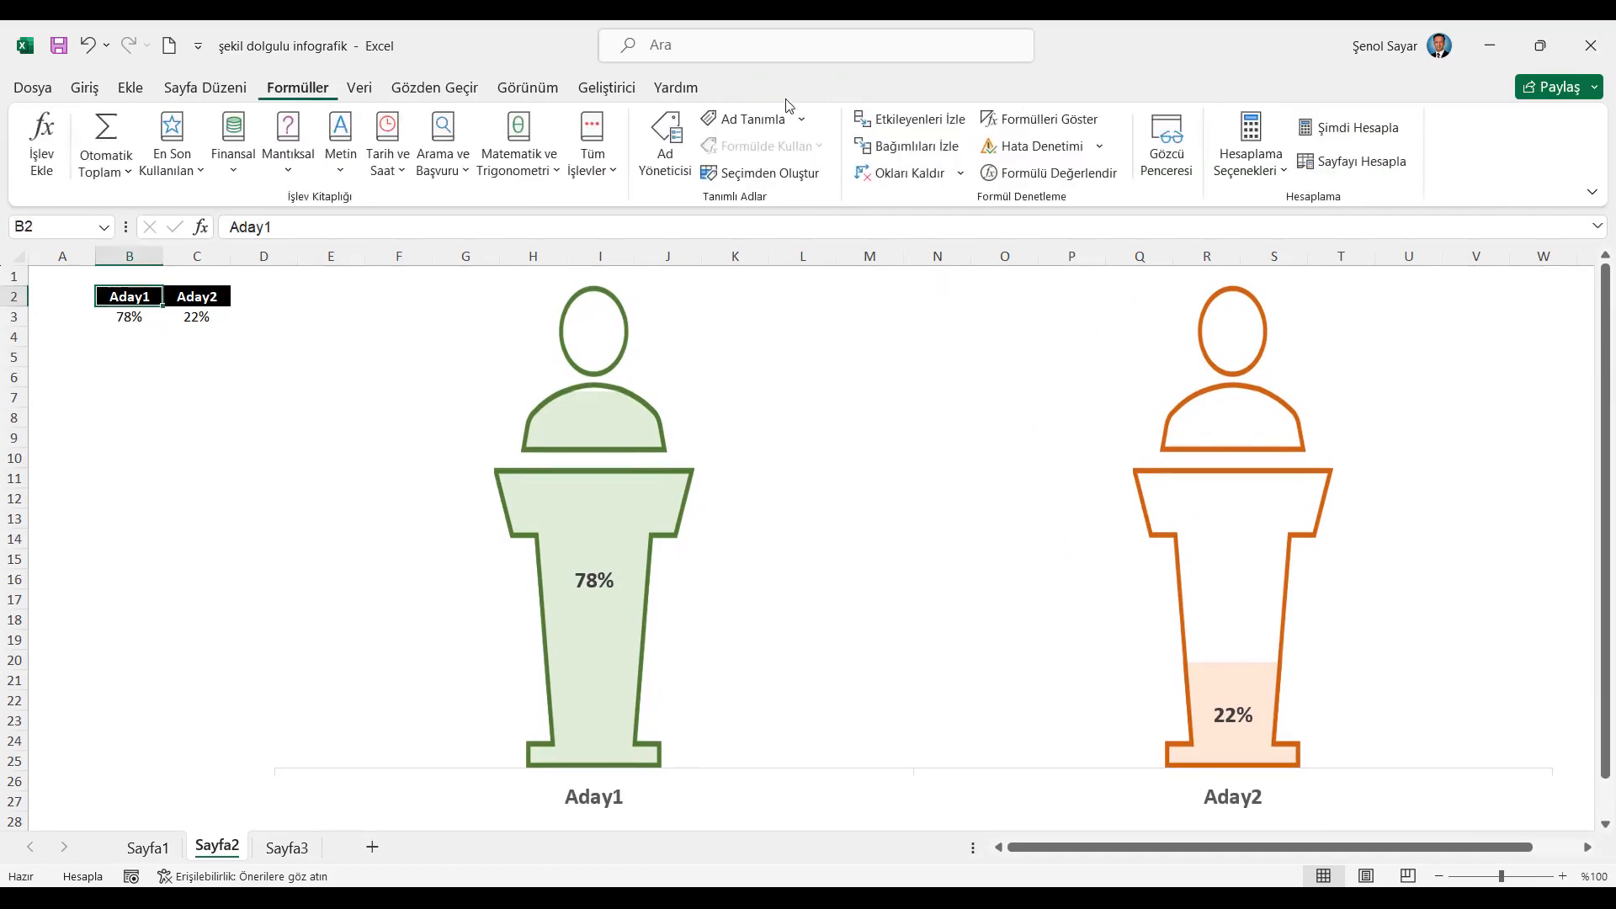
pyautogui.click(1331, 130)
pyautogui.click(1331, 131)
pyautogui.click(1332, 132)
pyautogui.click(1332, 132)
pyautogui.click(1331, 130)
pyautogui.click(1332, 130)
pyautogui.click(1331, 130)
pyautogui.click(1332, 131)
# Shift the chart slightly so it starts next to column C, and recalculate the random percentages several more times
pyautogui.click(260, 433)
pyautogui.moveTo(260, 433); pyautogui.dragTo(228, 439)
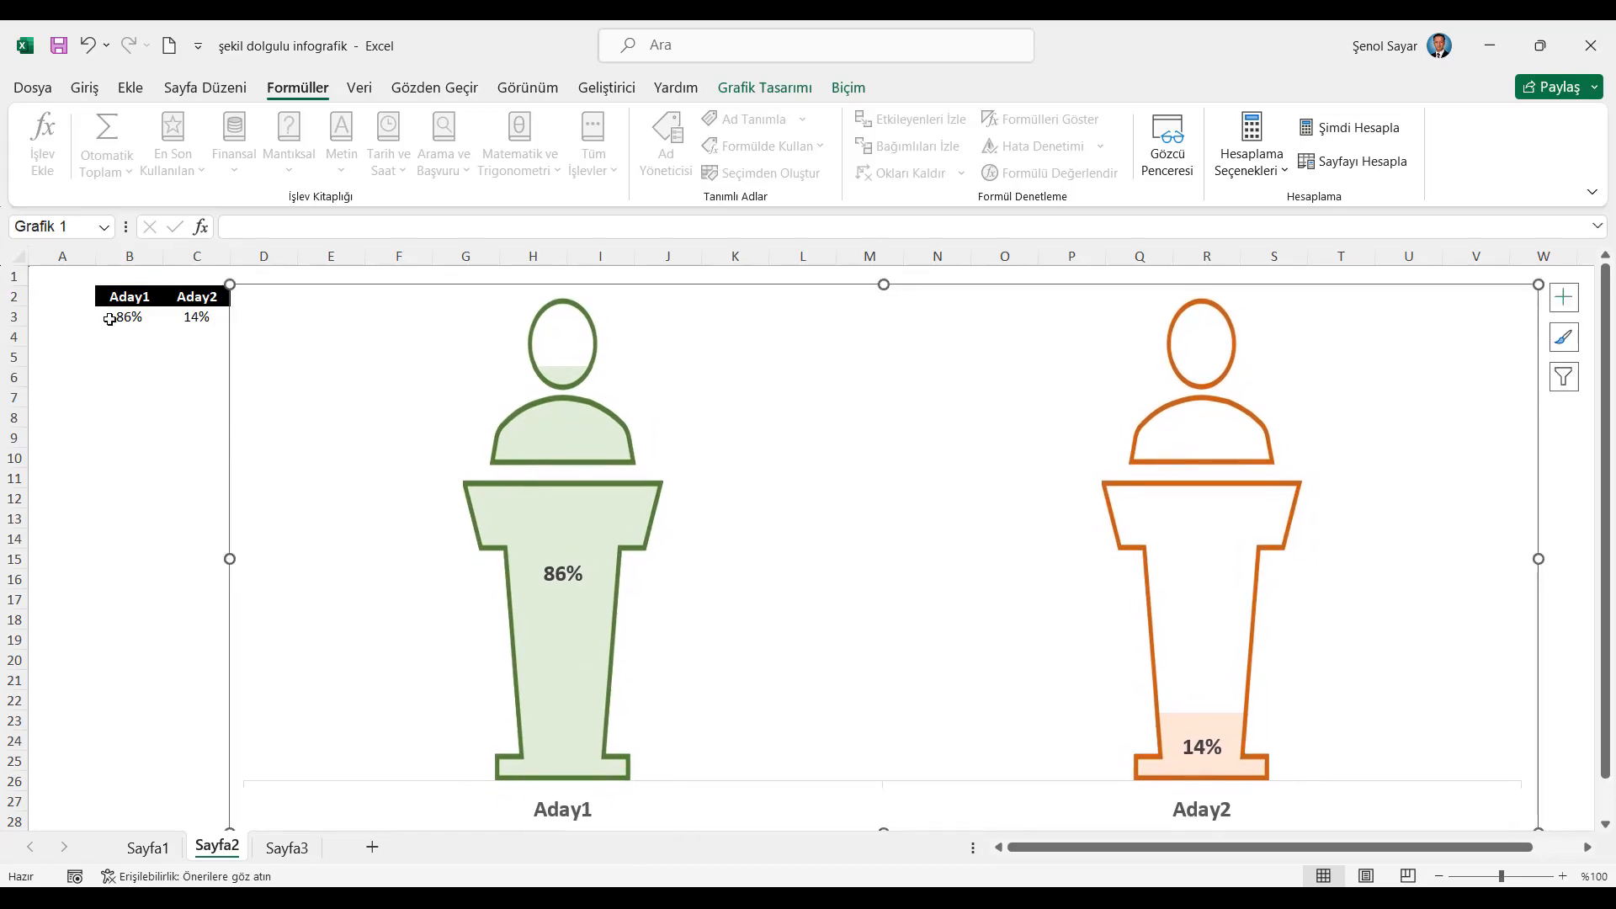
pyautogui.click(126, 297)
pyautogui.click(1367, 139)
pyautogui.click(1367, 139)
pyautogui.click(1367, 139)
pyautogui.click(1365, 137)
pyautogui.click(1362, 135)
pyautogui.click(1357, 133)
pyautogui.click(1355, 132)
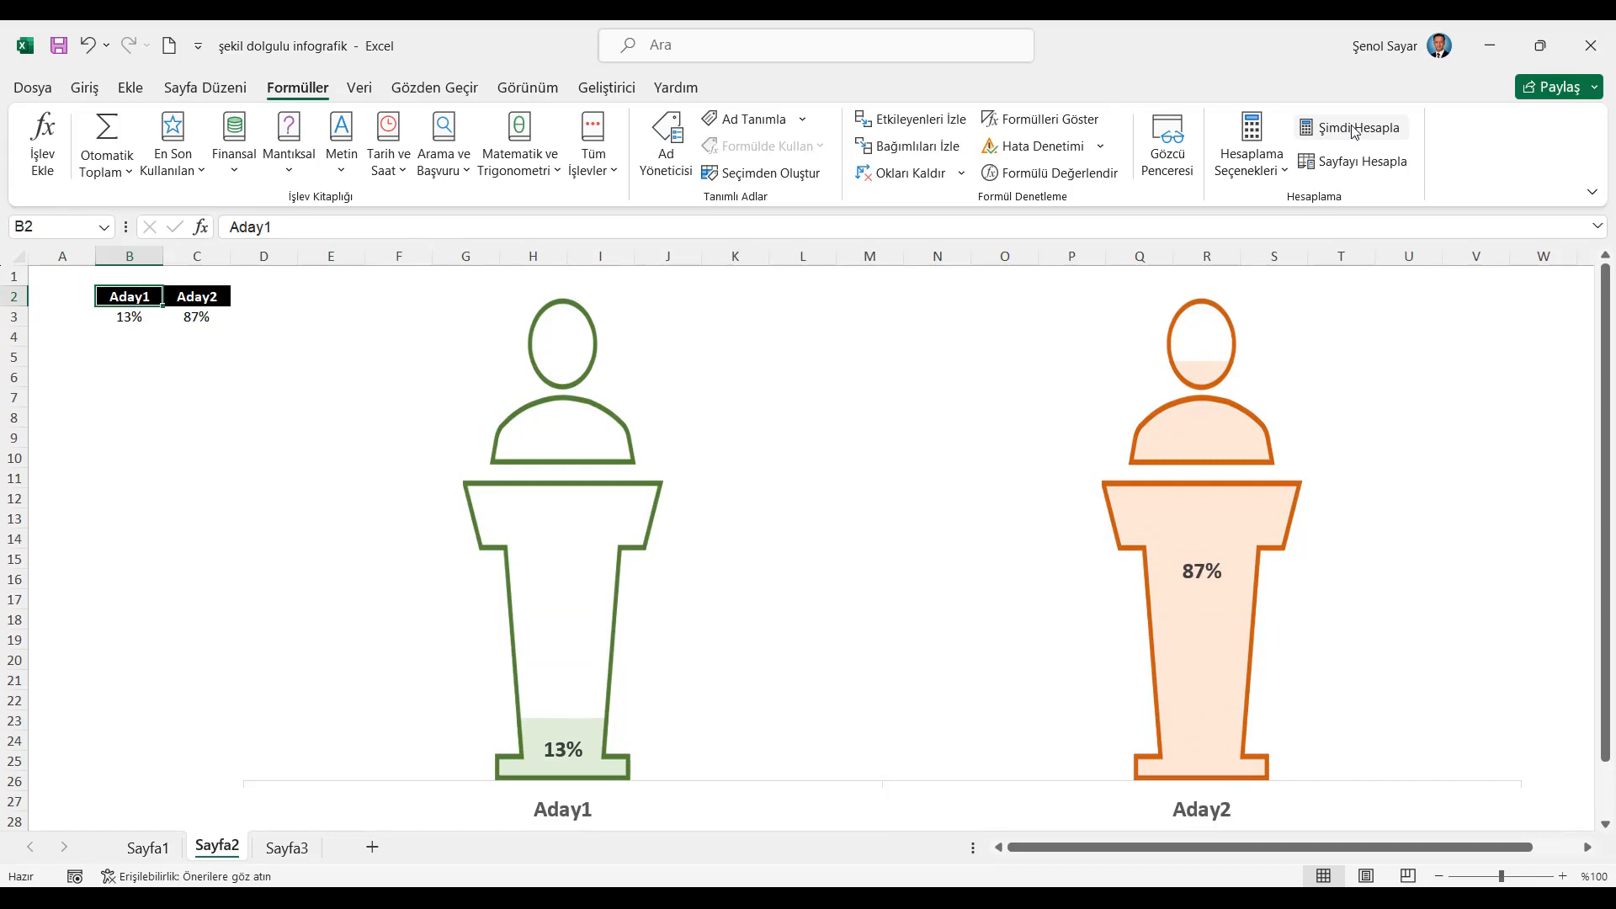
# Minimize the workbook window to reveal the YouTube channel page in the browser
pyautogui.click(1490, 46)
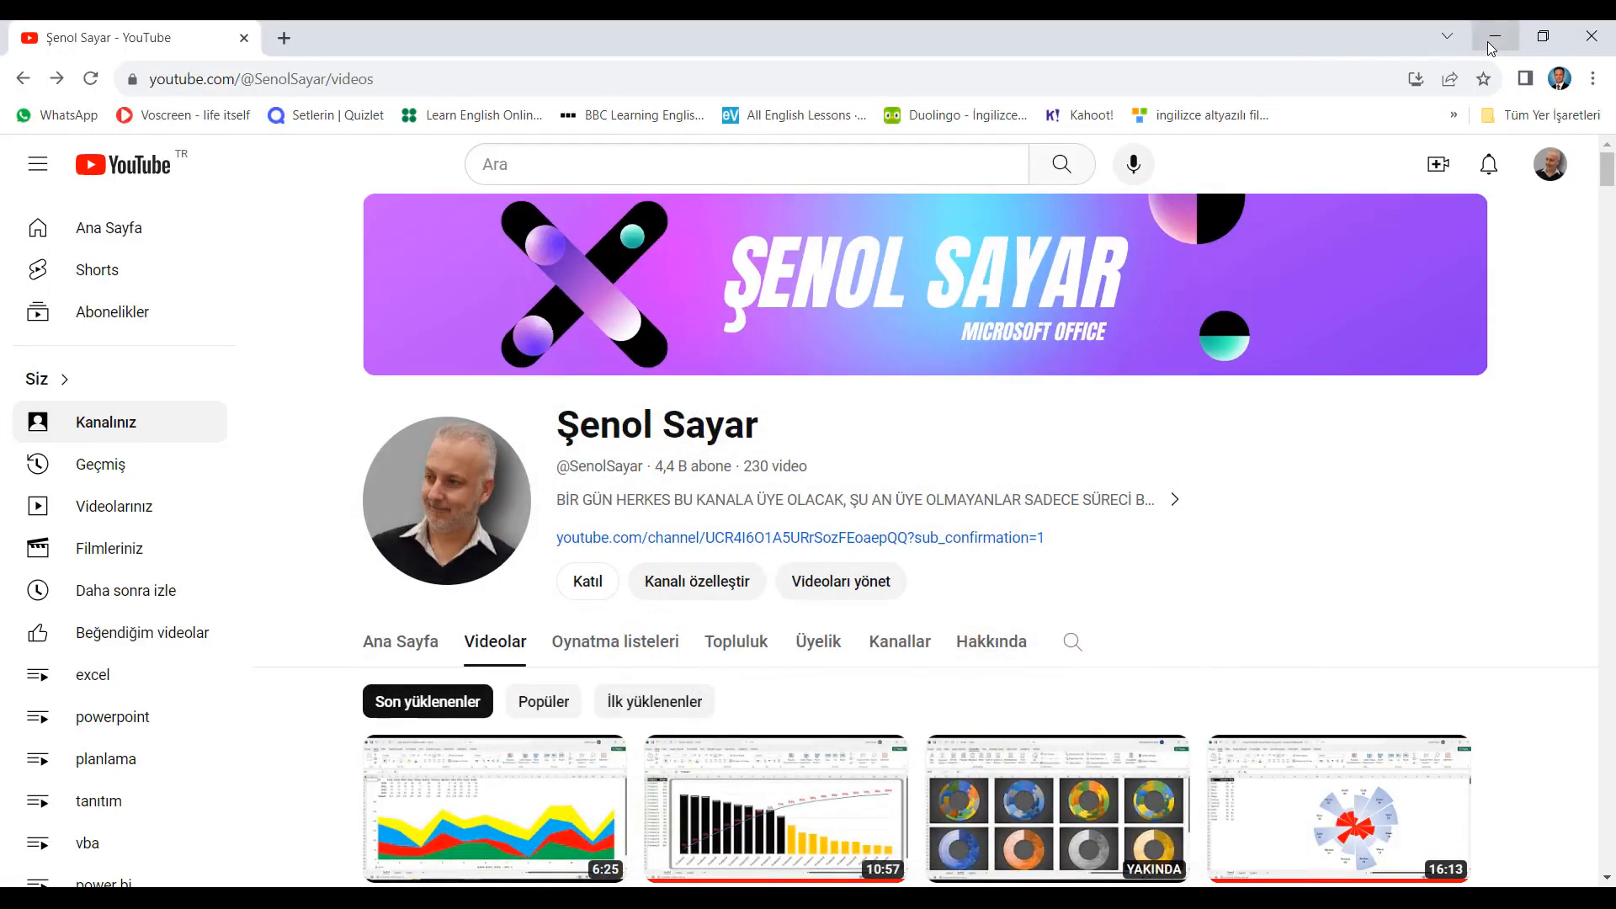